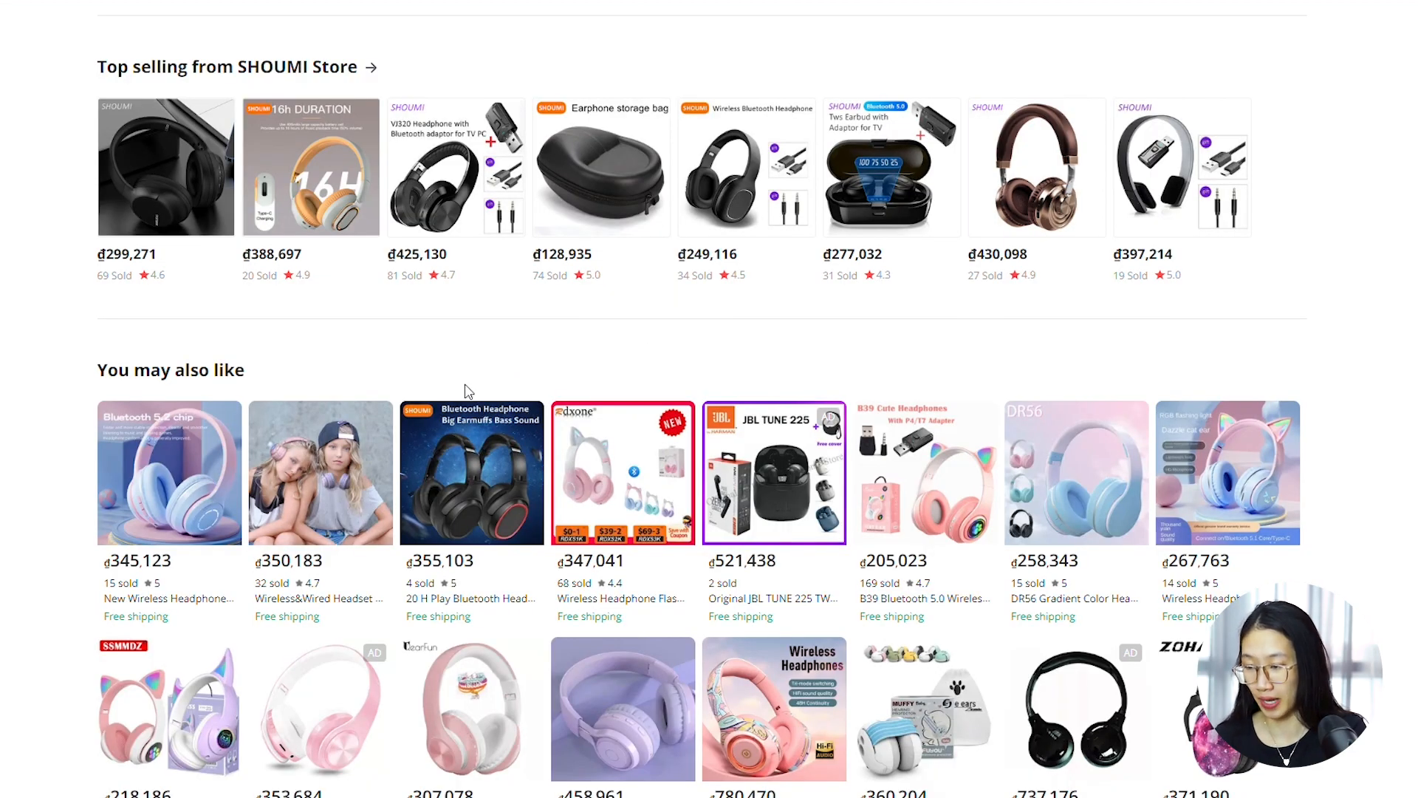
Import reviews for Wireless Kids Bluetooth Headset in Ali Reviews, using the AliExpress URL of the Wireless&Wired Headset with Microphone listing
click(344, 519)
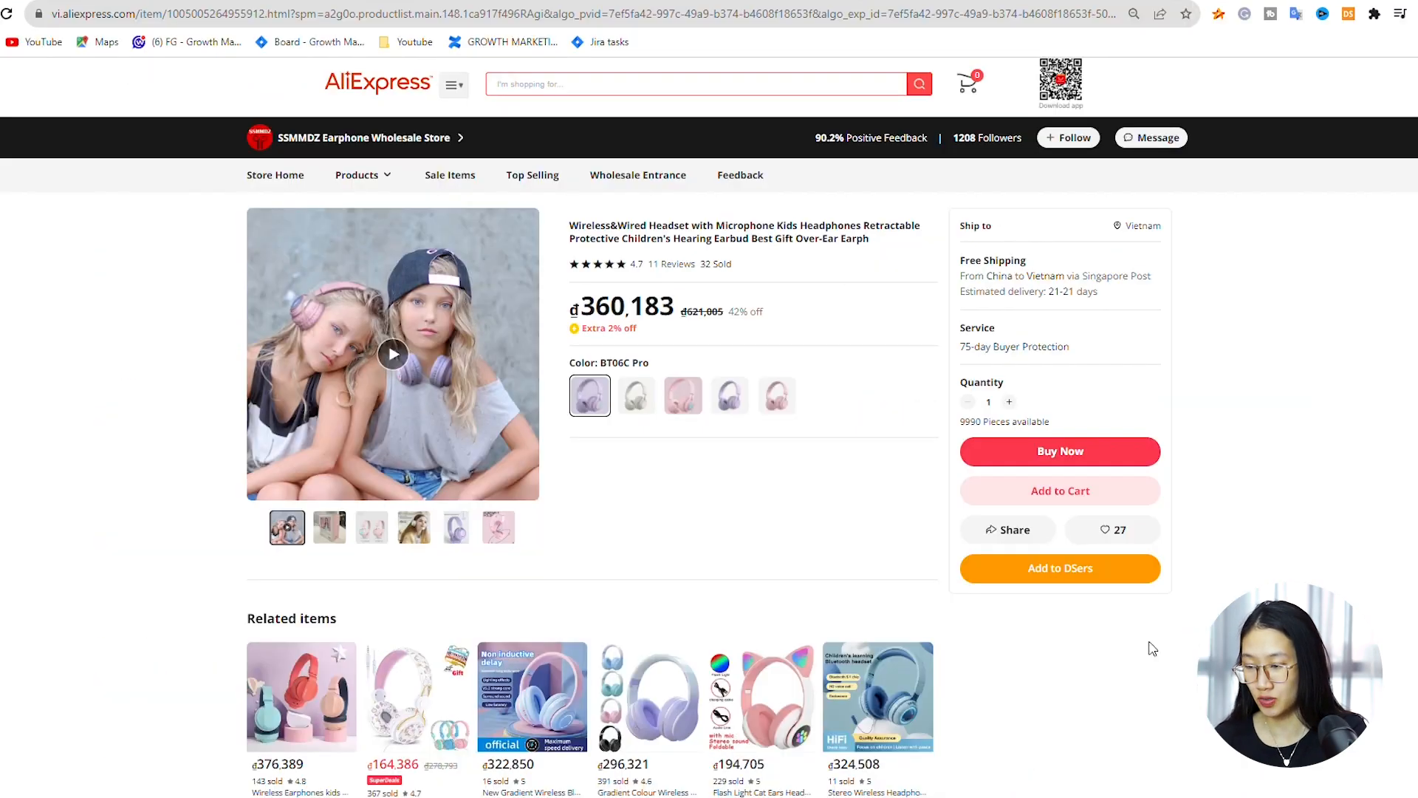
click(581, 18)
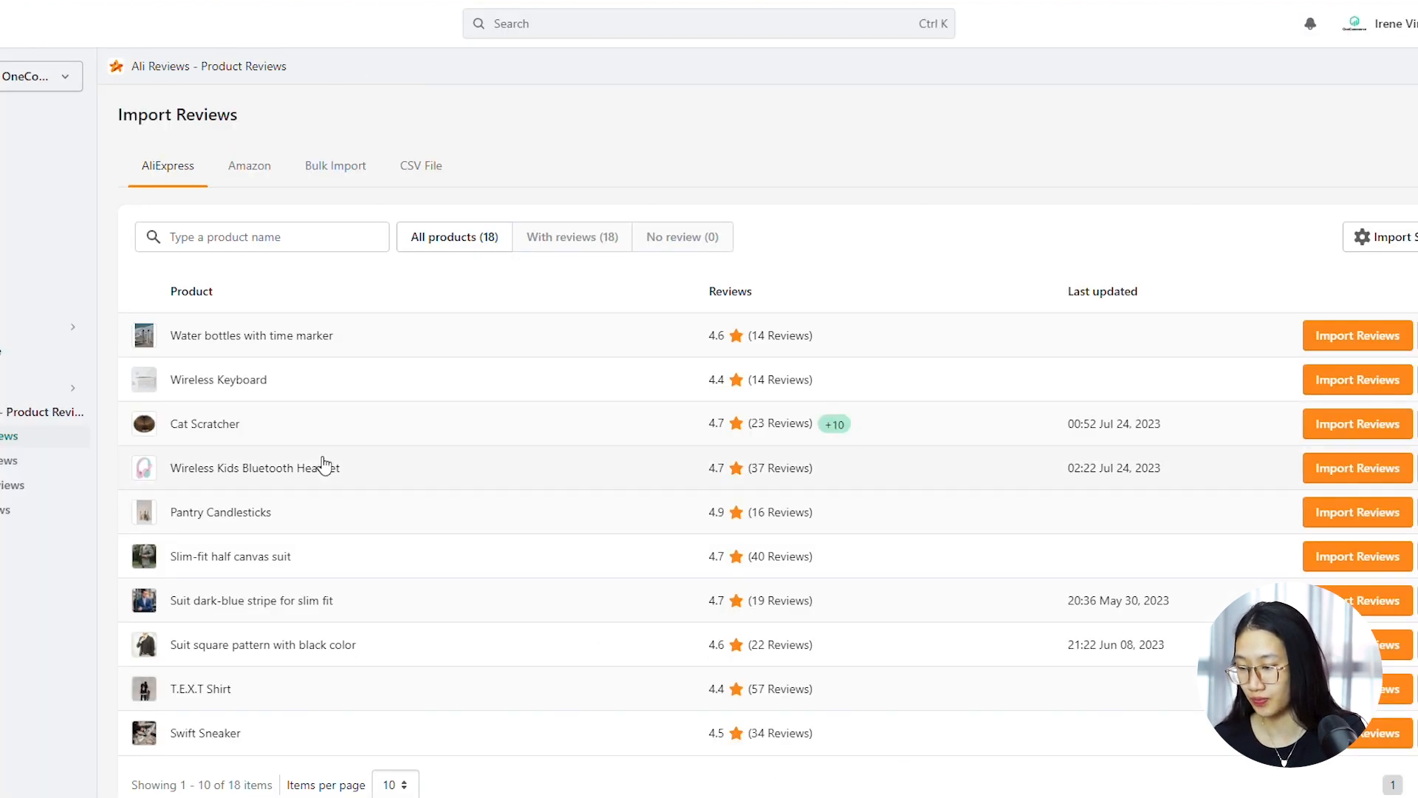
click(1340, 477)
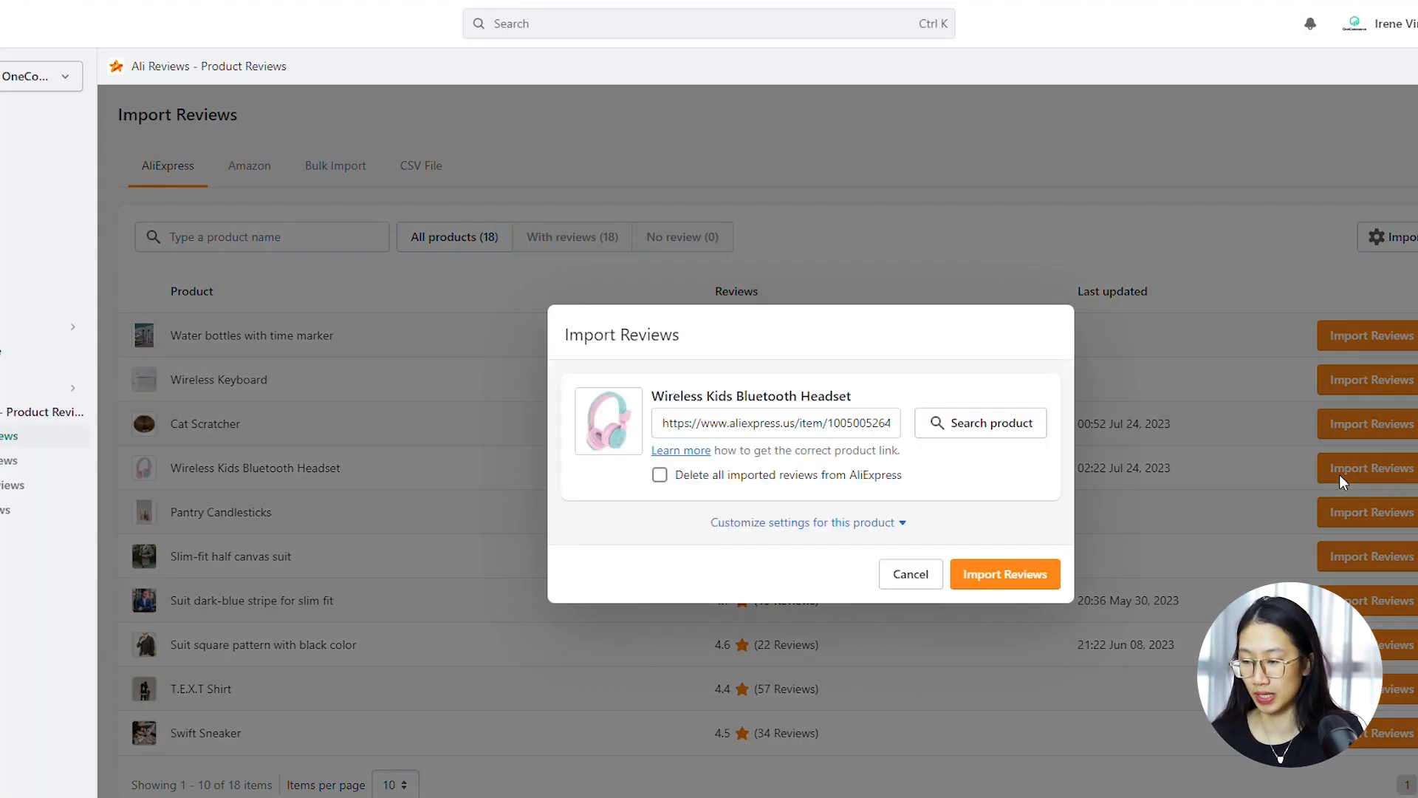
click(871, 435)
key(ctrl+a)
key(BackSpace)
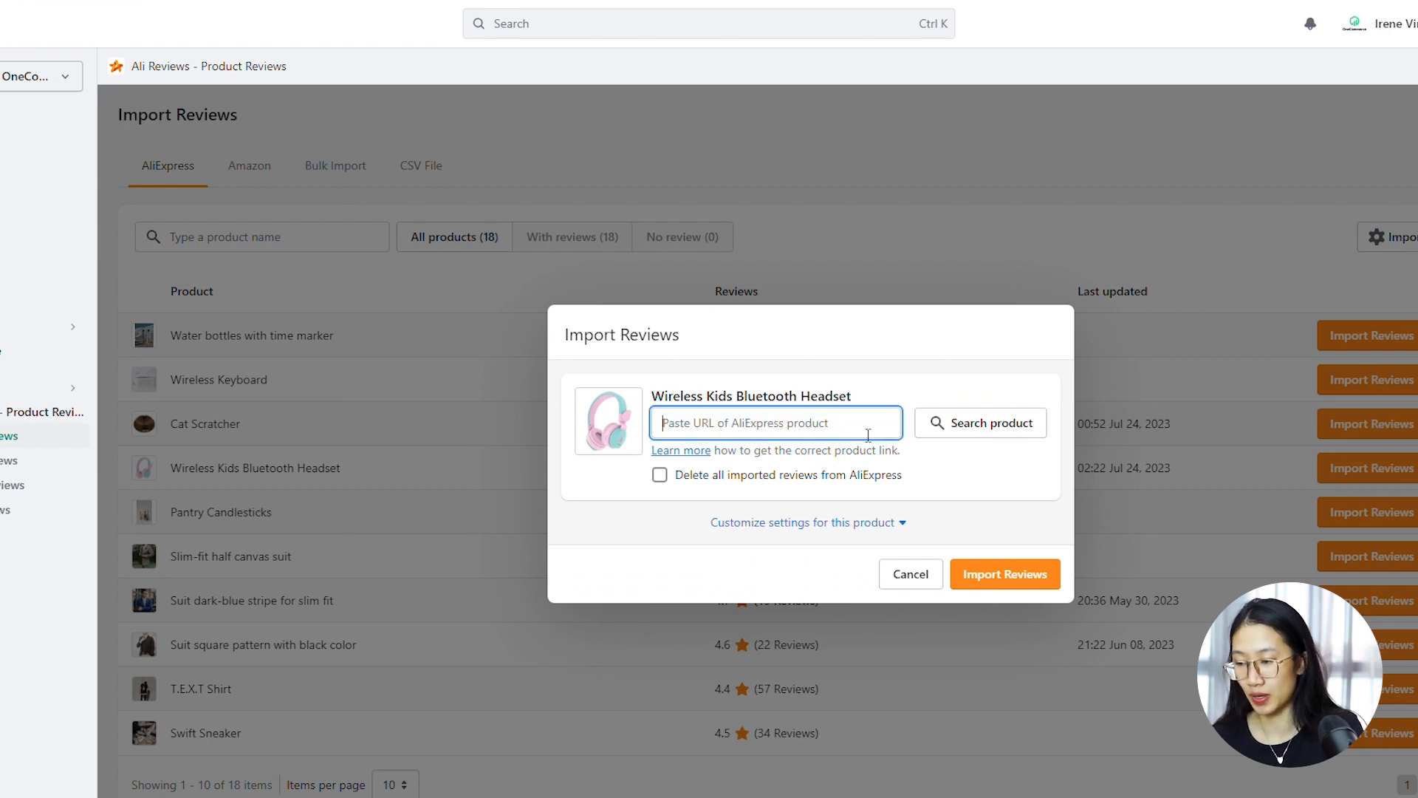
key(ctrl+v)
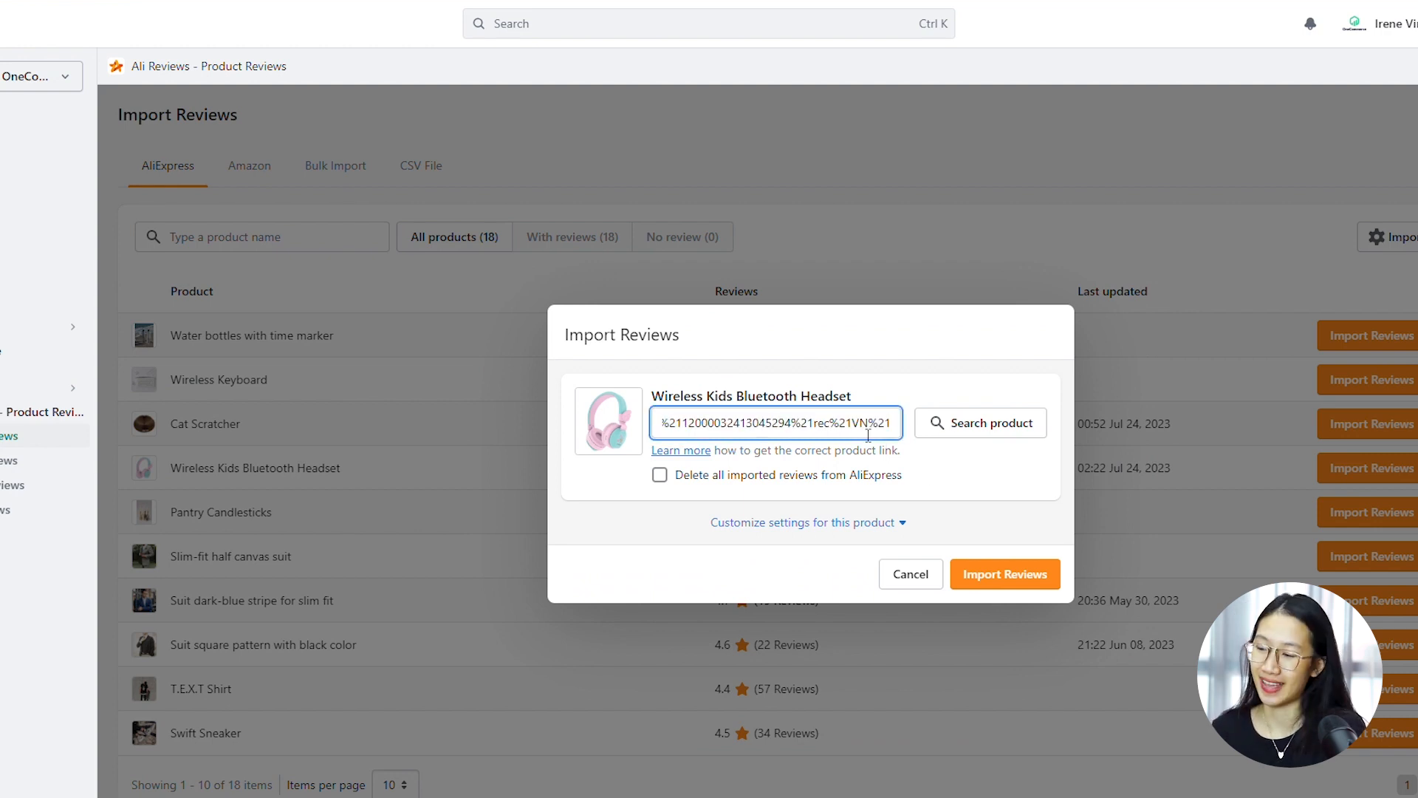
click(994, 577)
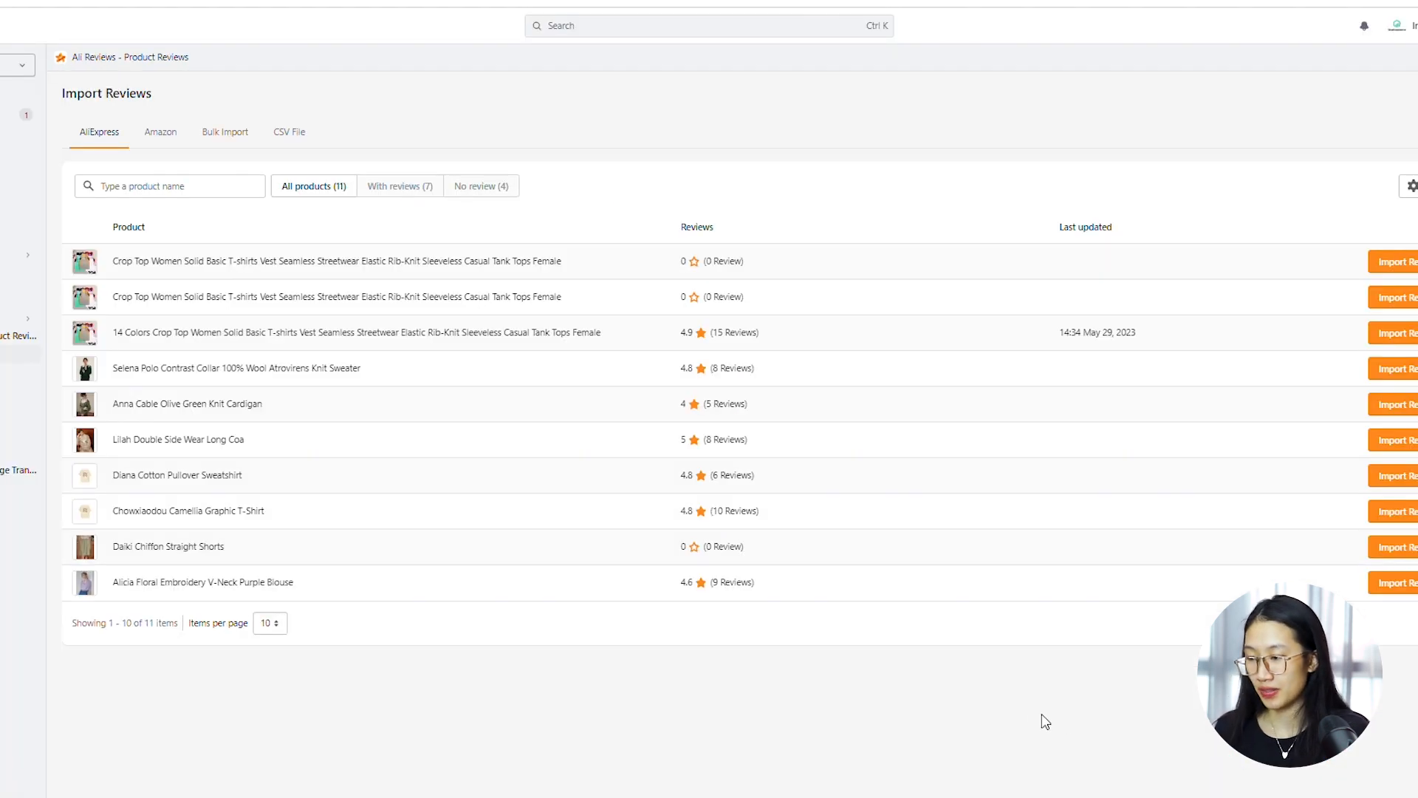
Open the Ali Reviews Template spreadsheet linked in the CSV file import instructions
click(302, 147)
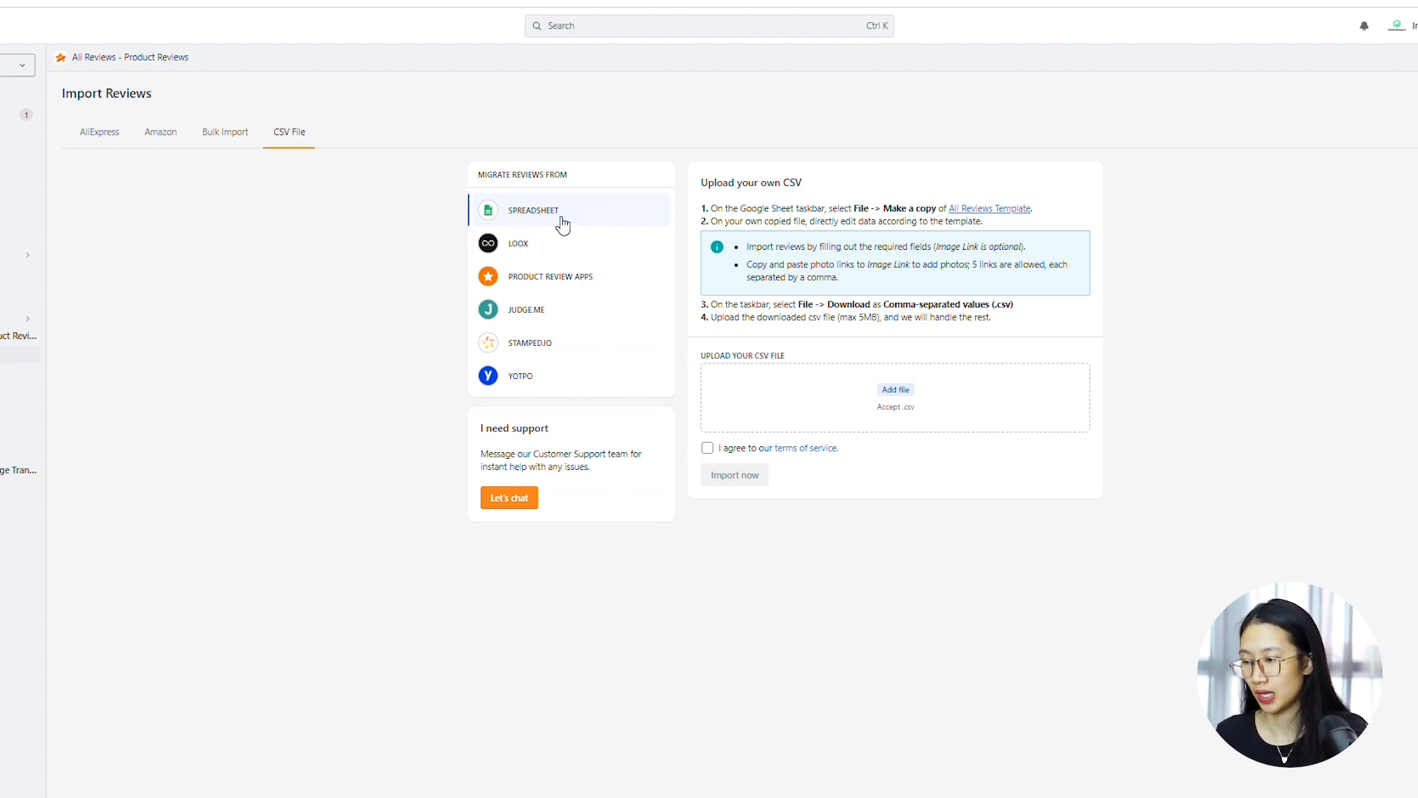
click(990, 209)
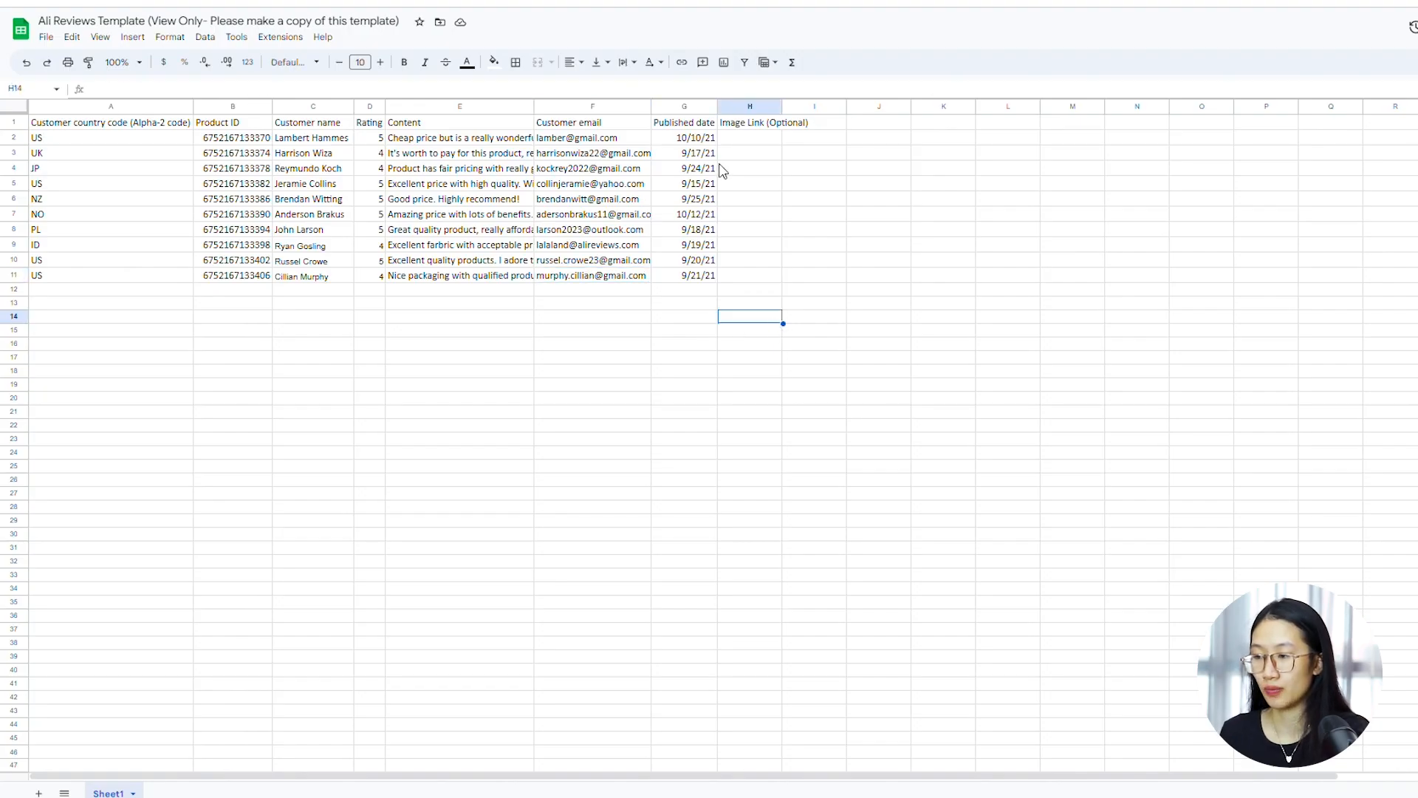
click(710, 141)
click(757, 348)
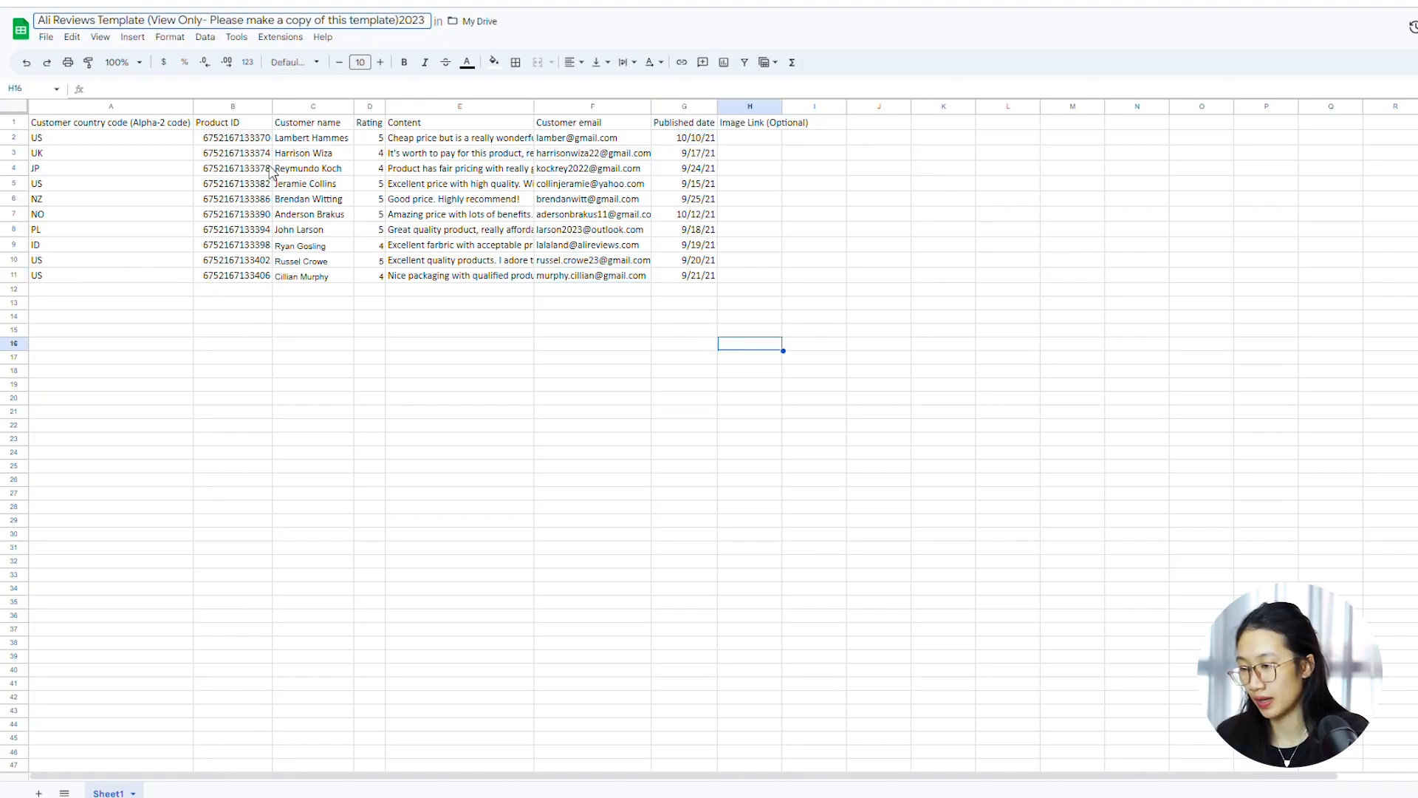
Finish naming the spreadsheet copy "Ali Reviews Template (View Only- Please make a copy of this template)2023" and download it as Comma Separated Values (.csv)
click(244, 399)
click(50, 38)
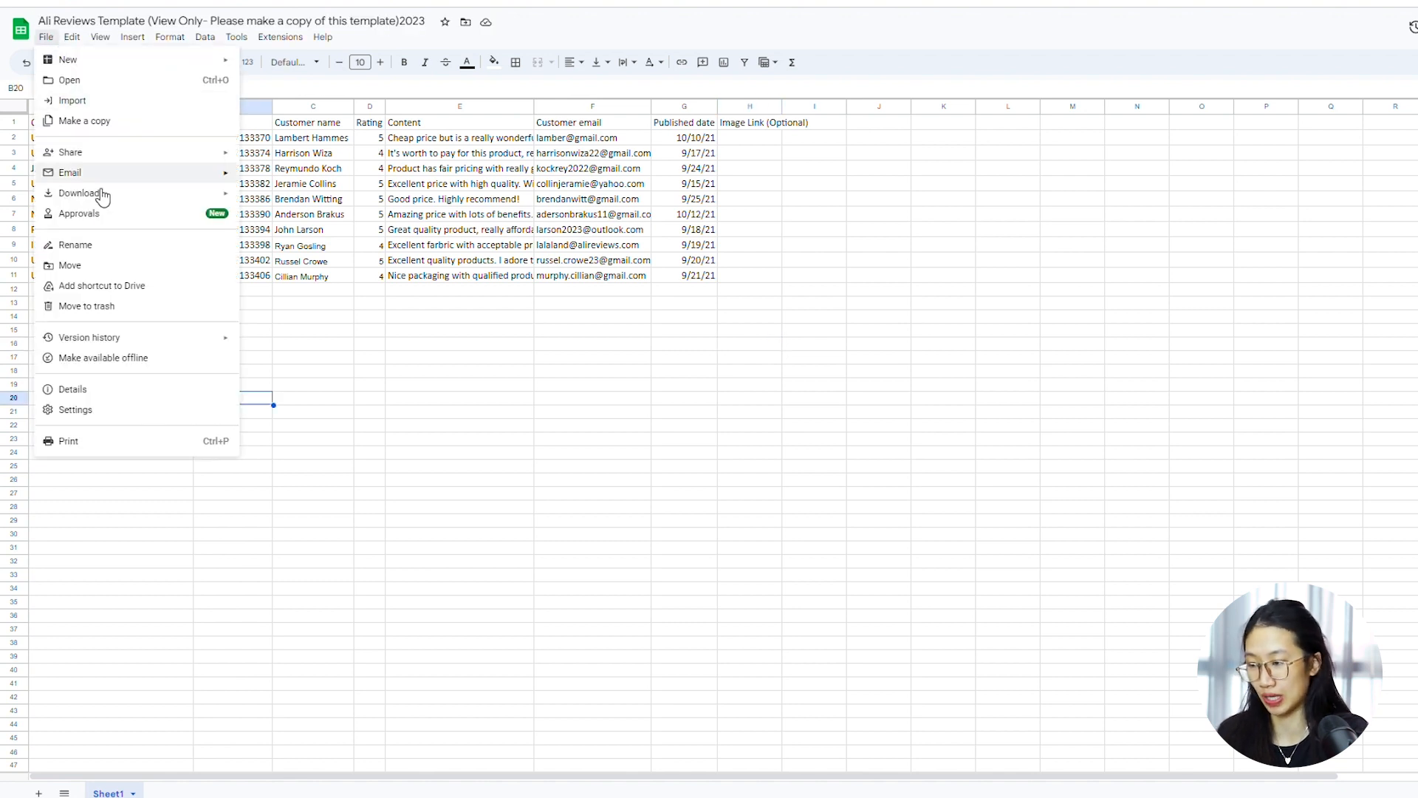
mouse_move(152, 194)
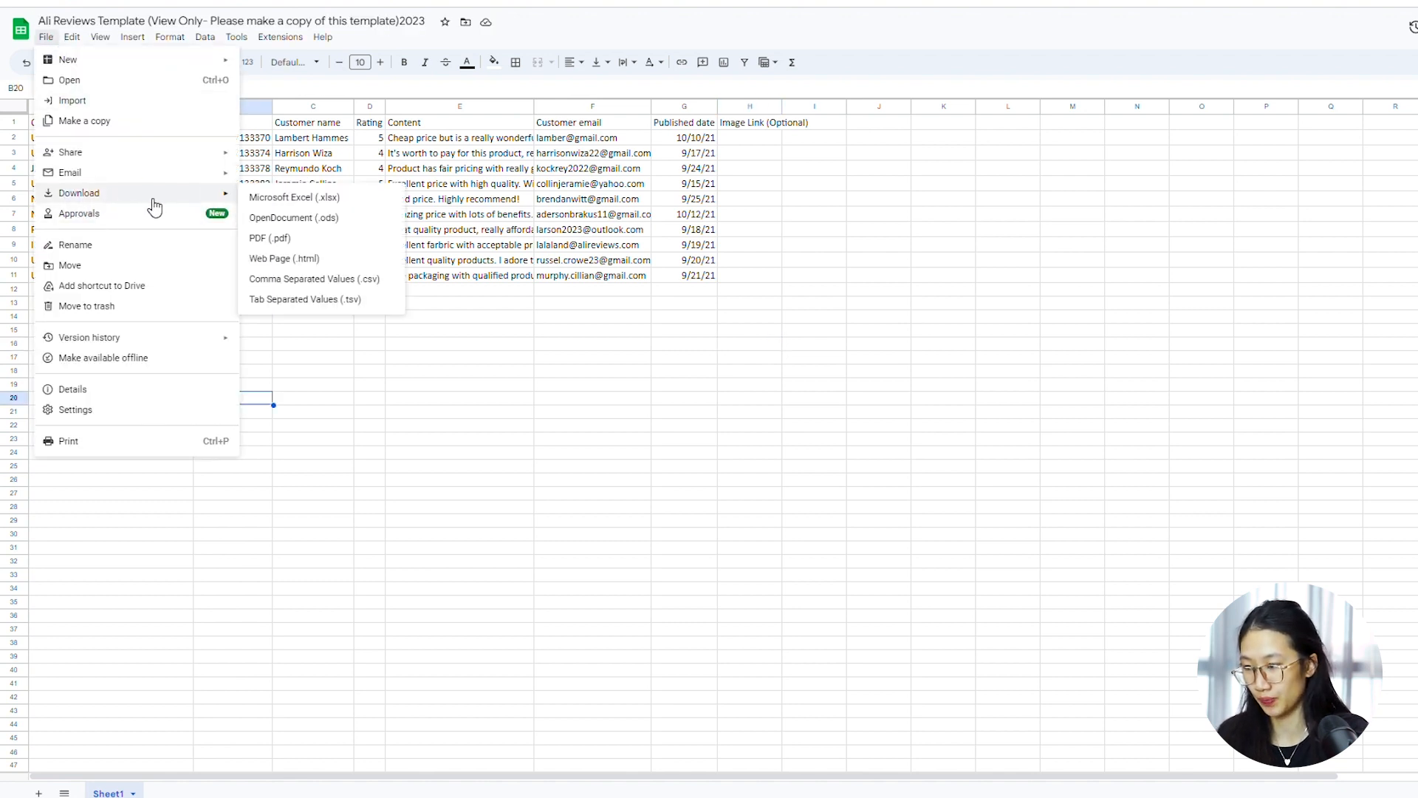
click(299, 279)
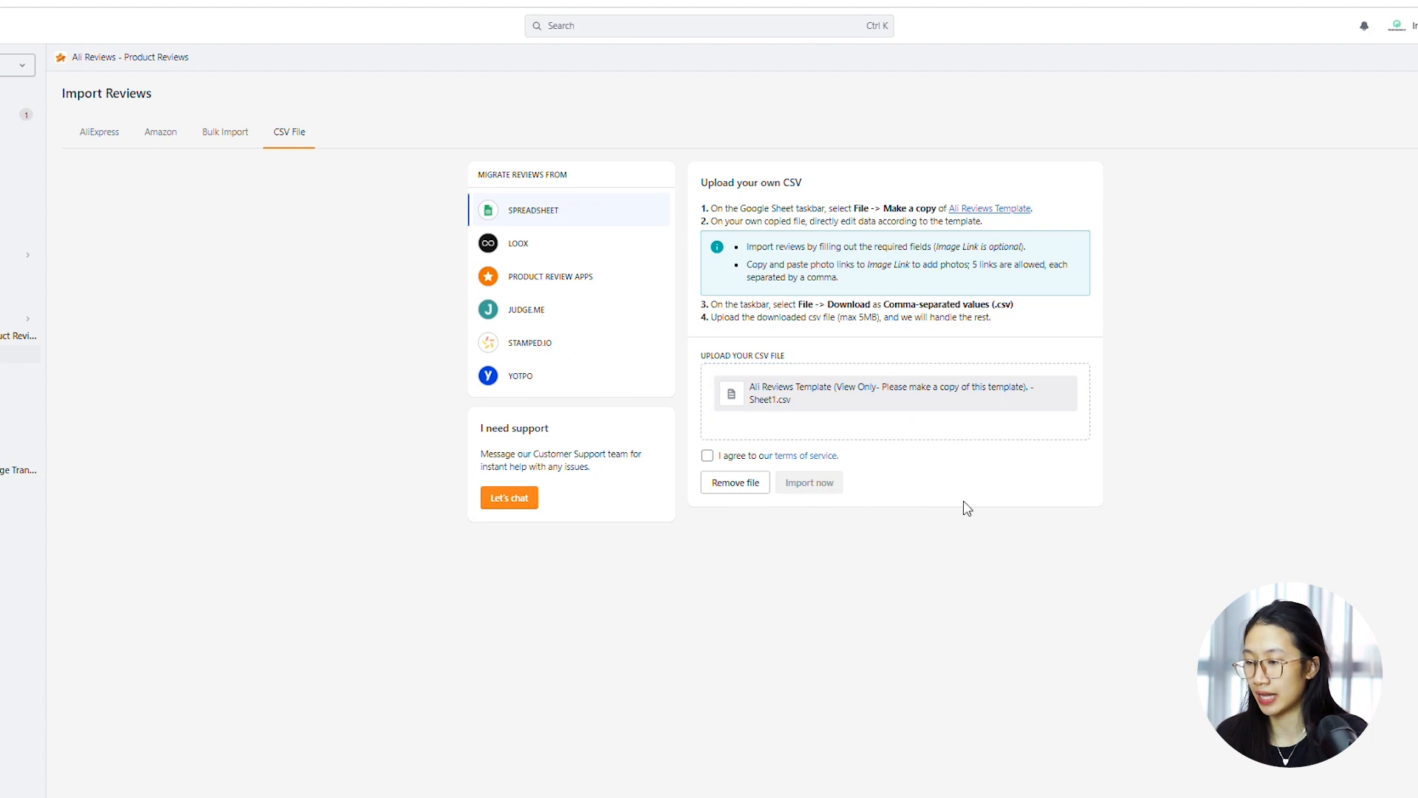
Agree to the terms of service for the uploaded spreadsheet CSV and for the Loox review migration
click(747, 455)
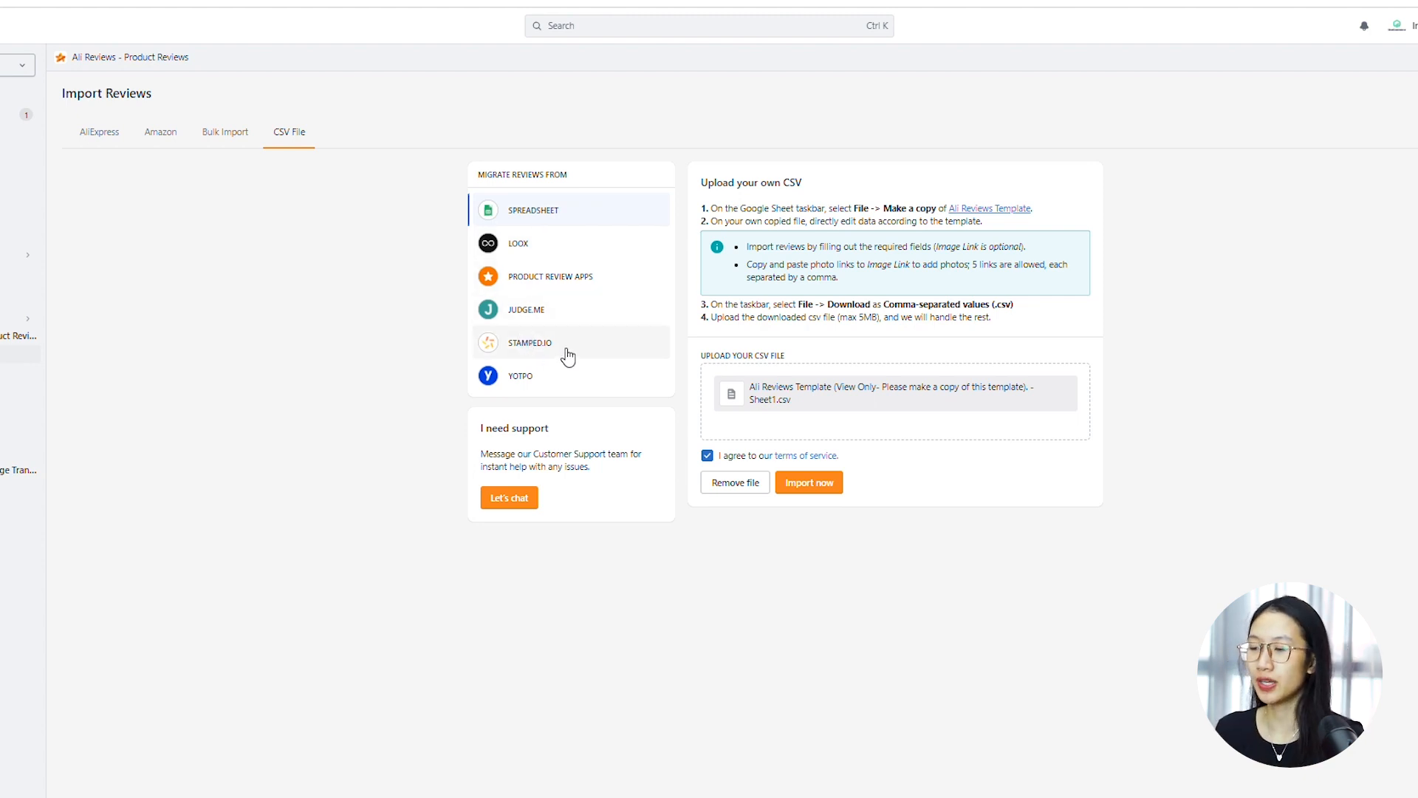
click(564, 255)
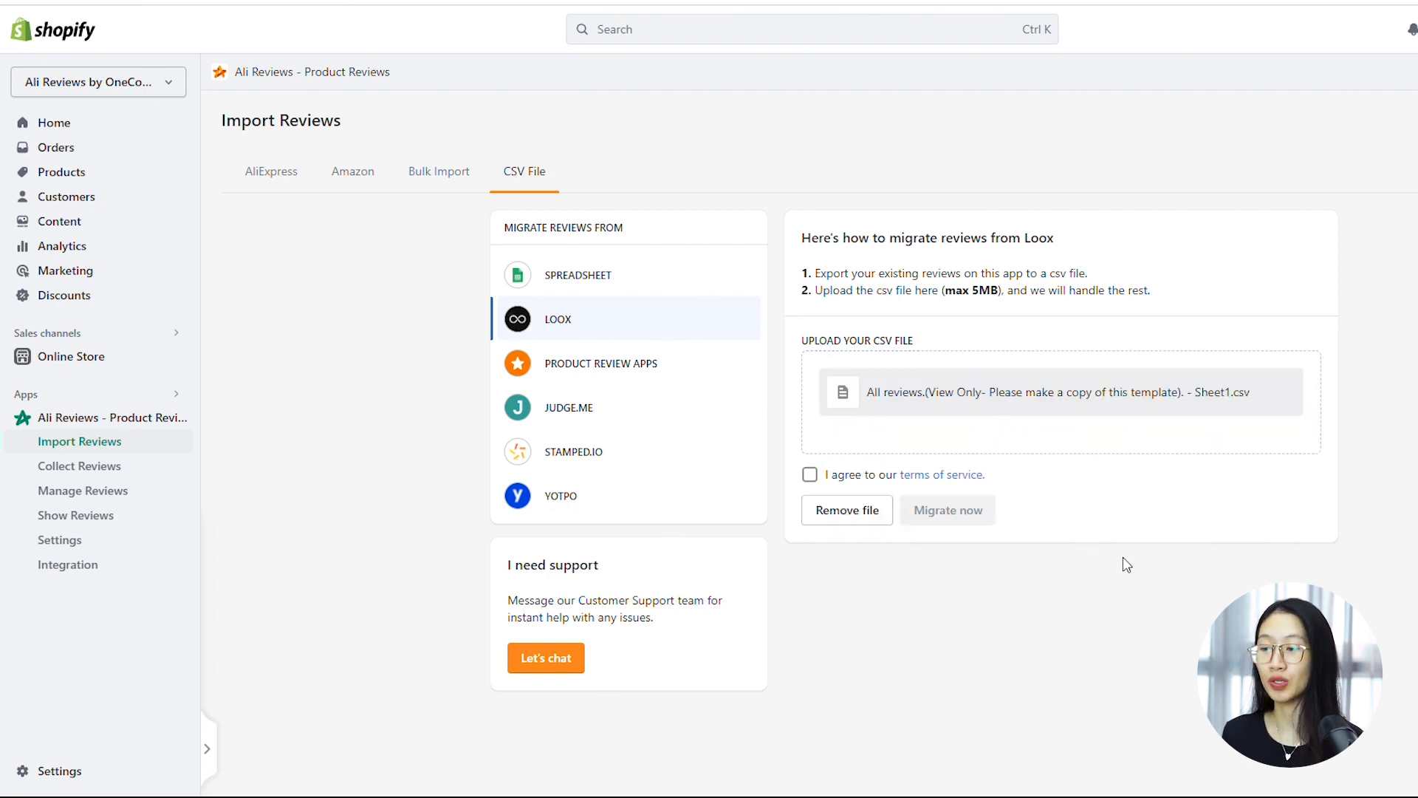
click(825, 472)
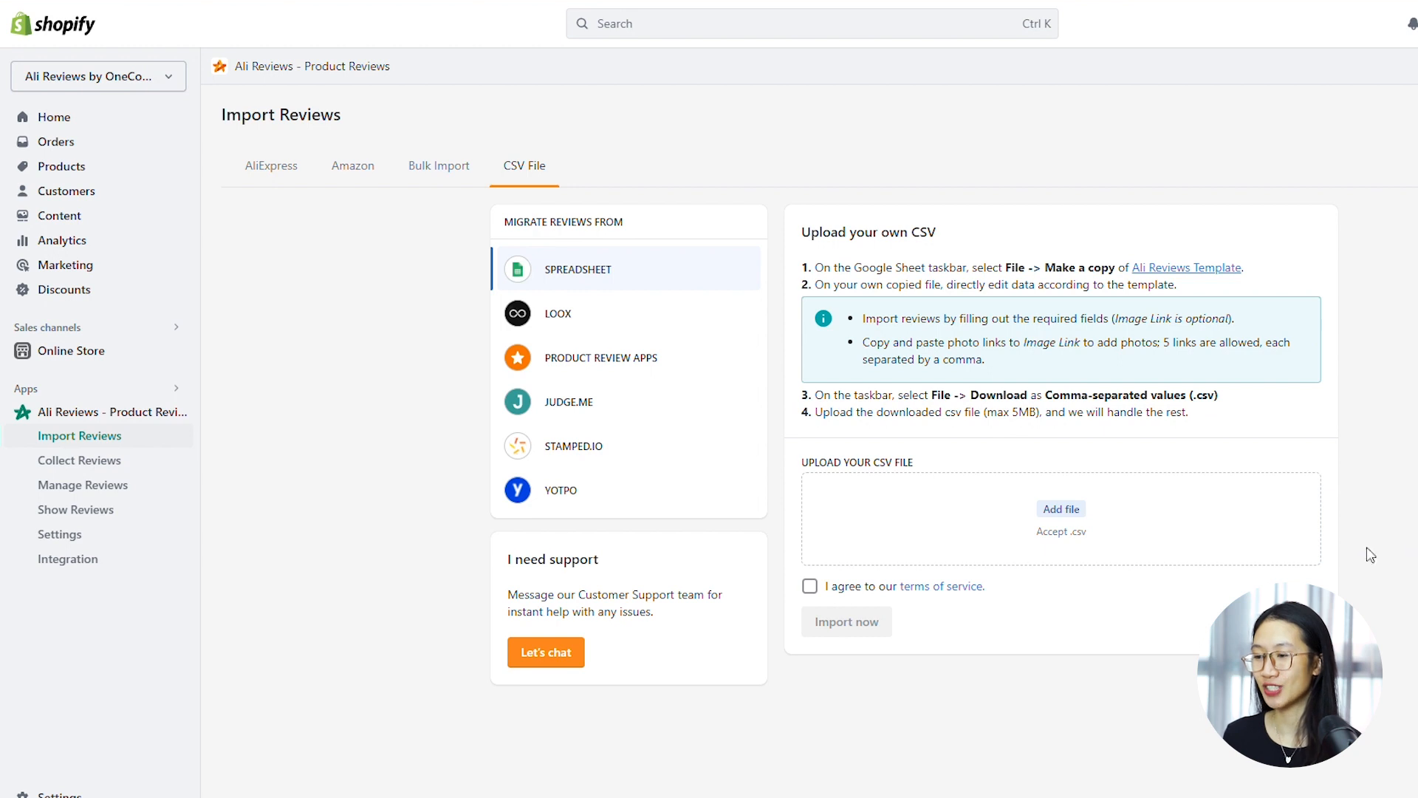
Open the Review Box widget for customizing, preview the List layout and set the layout to Slider
click(113, 522)
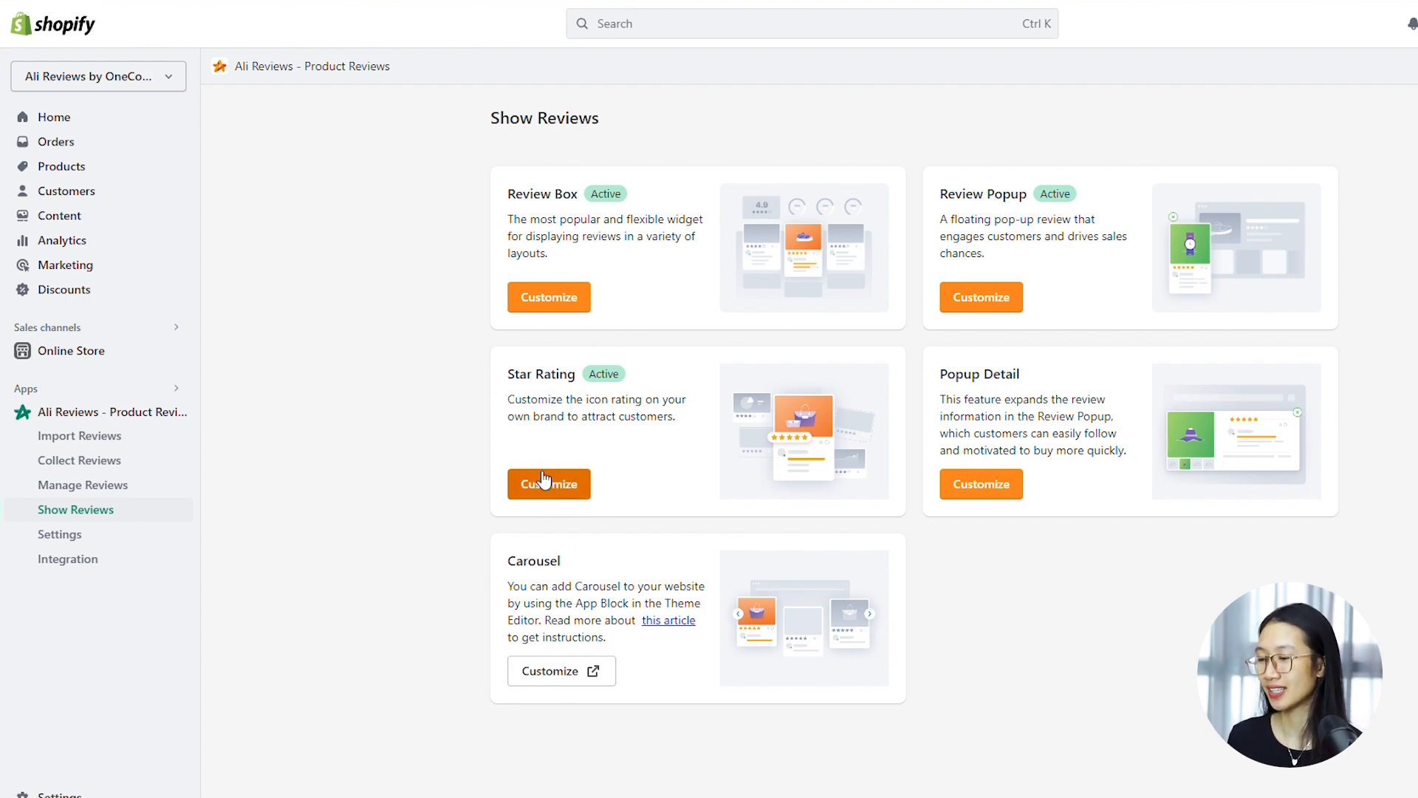
click(549, 298)
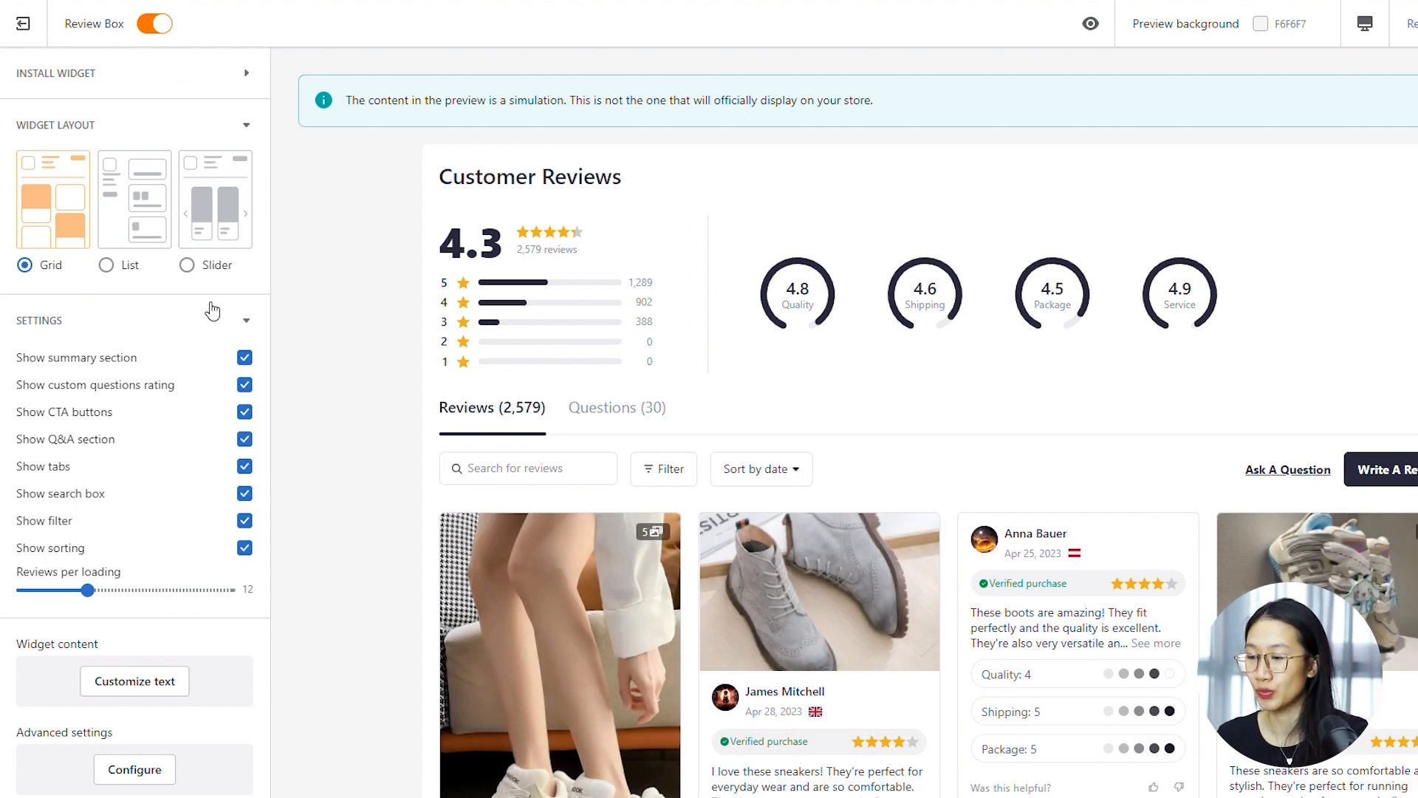
click(111, 266)
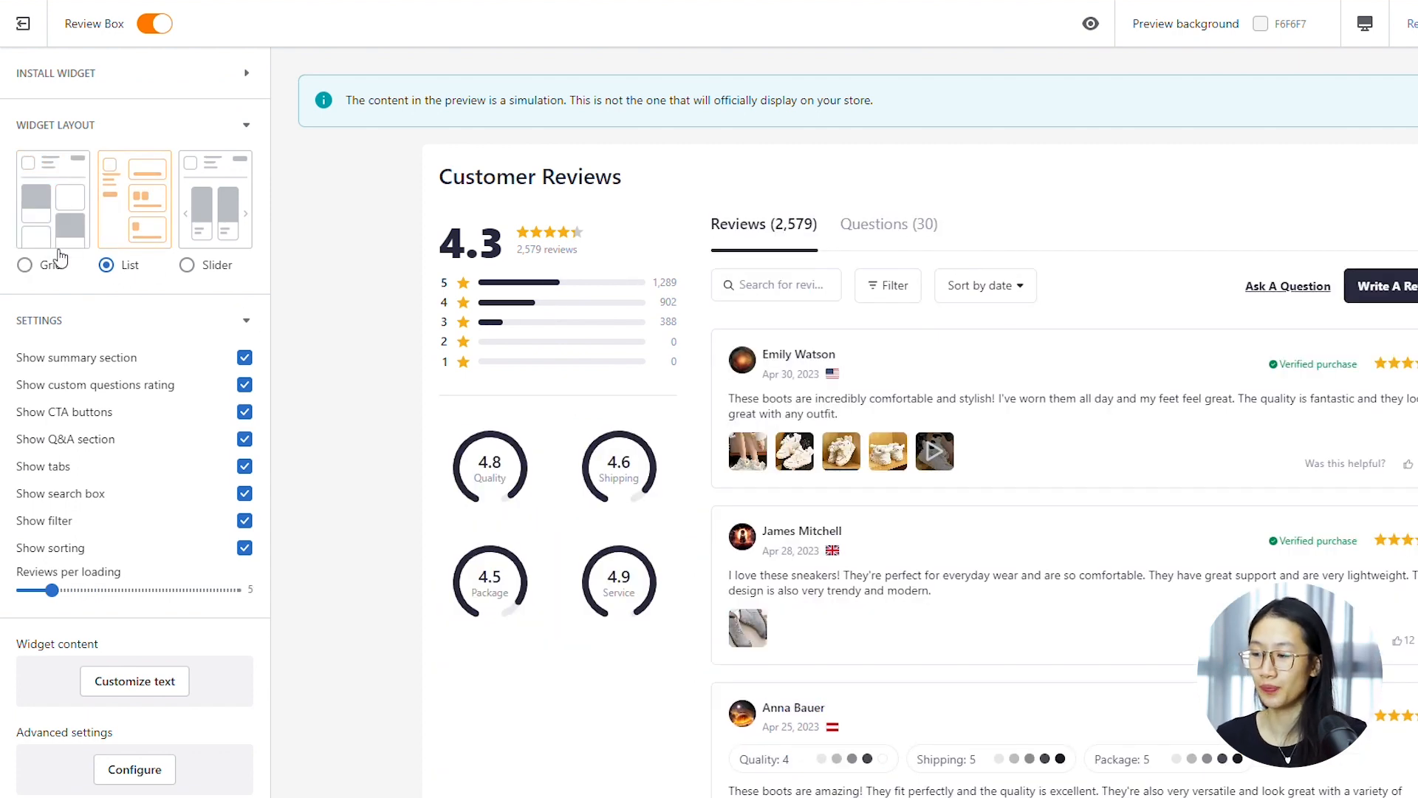
click(216, 275)
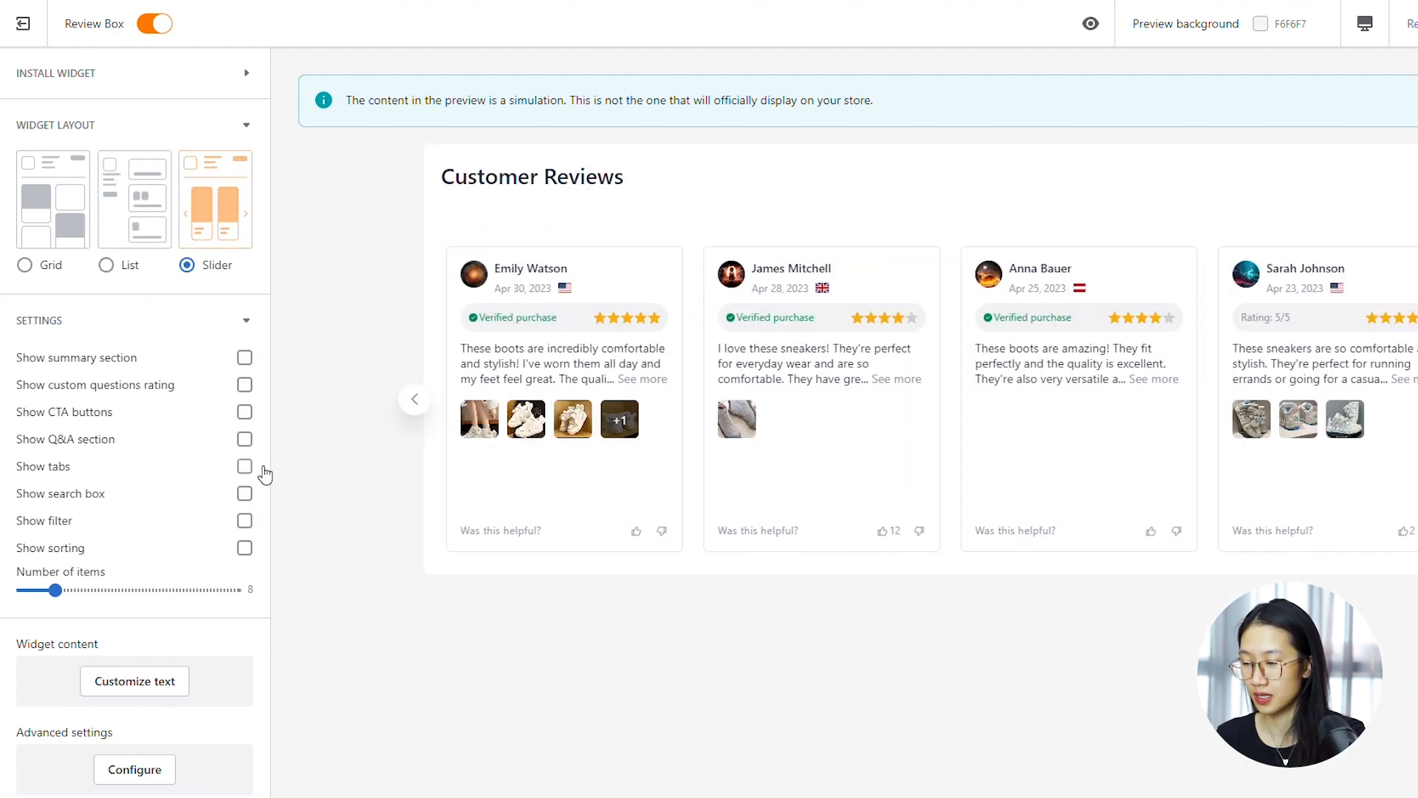
Show only the CTA buttons, tabs and search box in the Review Box, and open its advanced settings
click(246, 467)
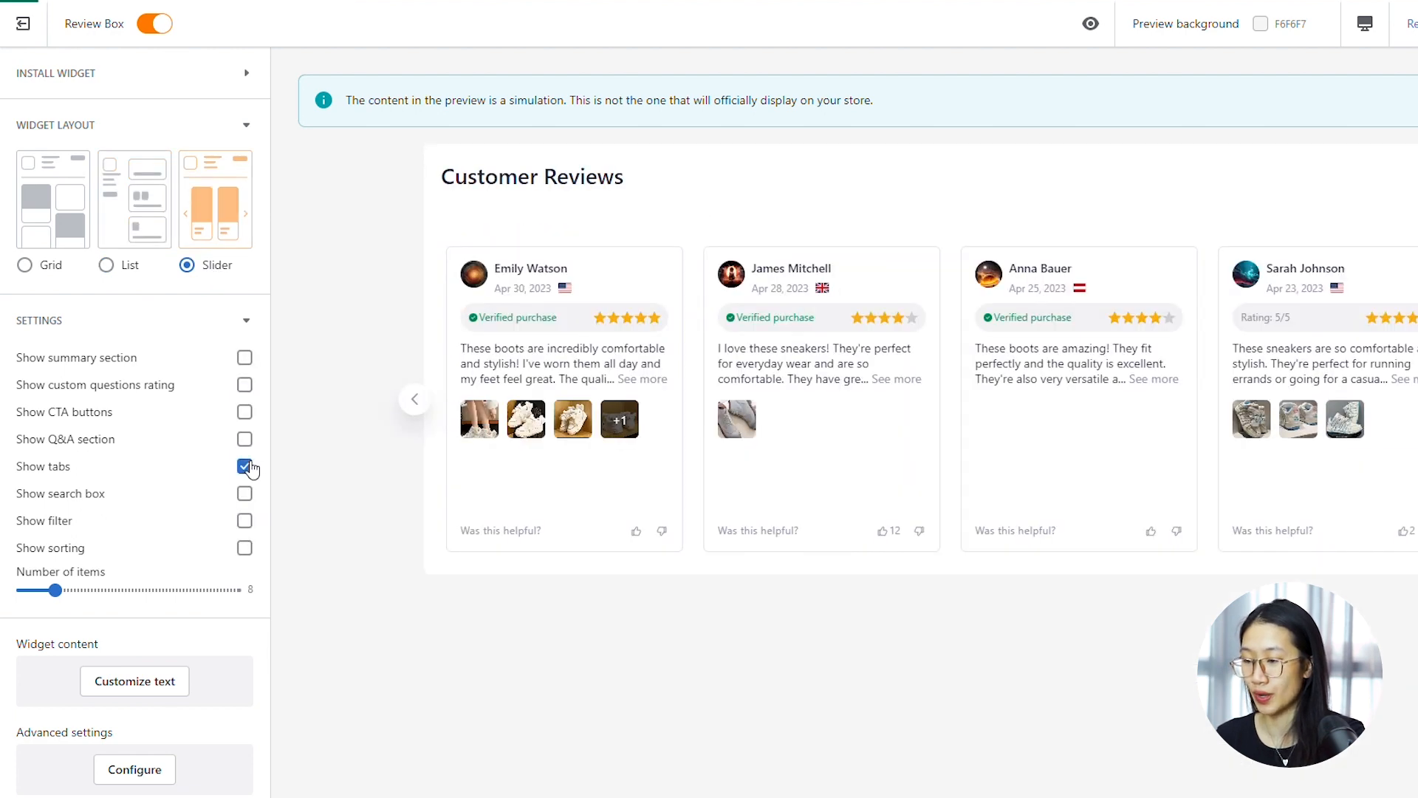
click(245, 411)
click(244, 494)
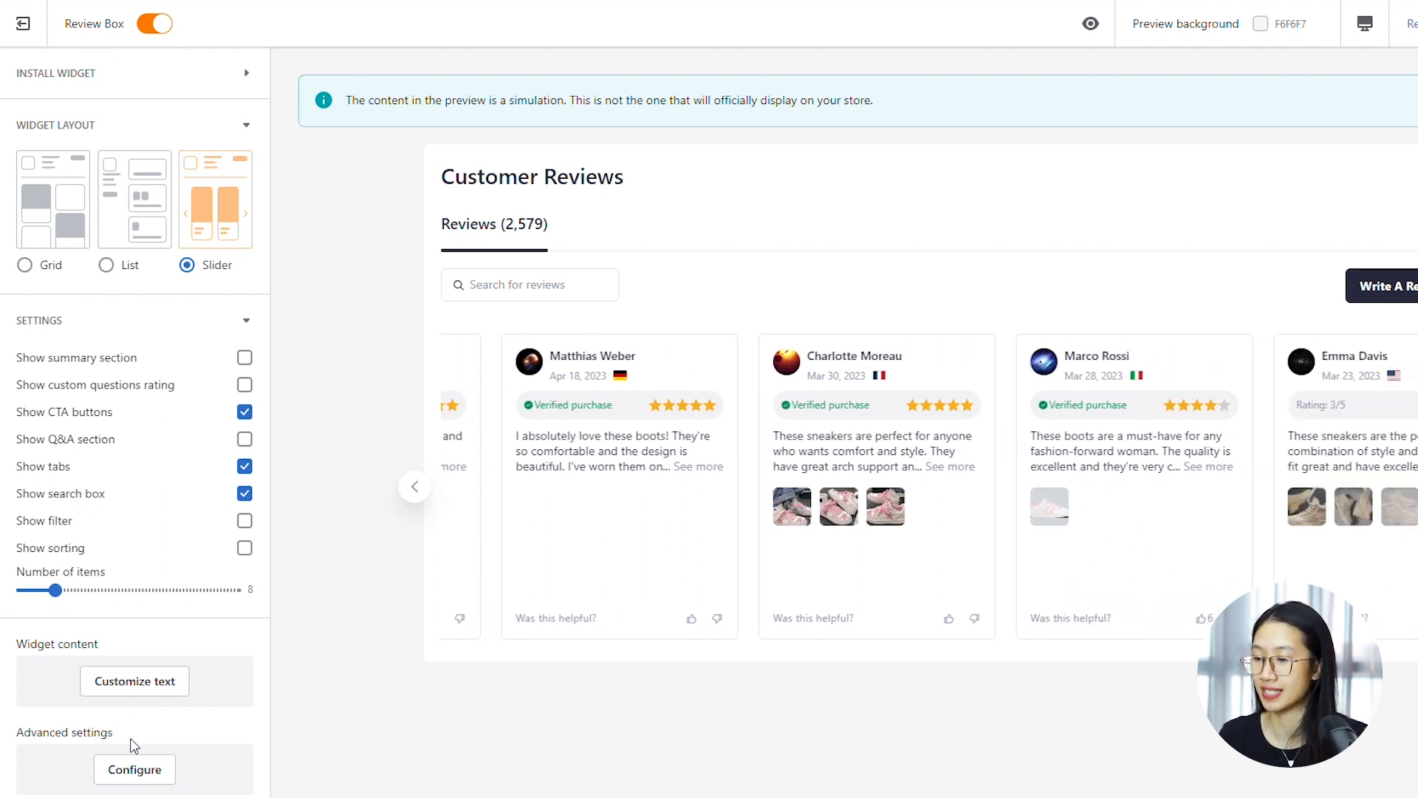
click(135, 775)
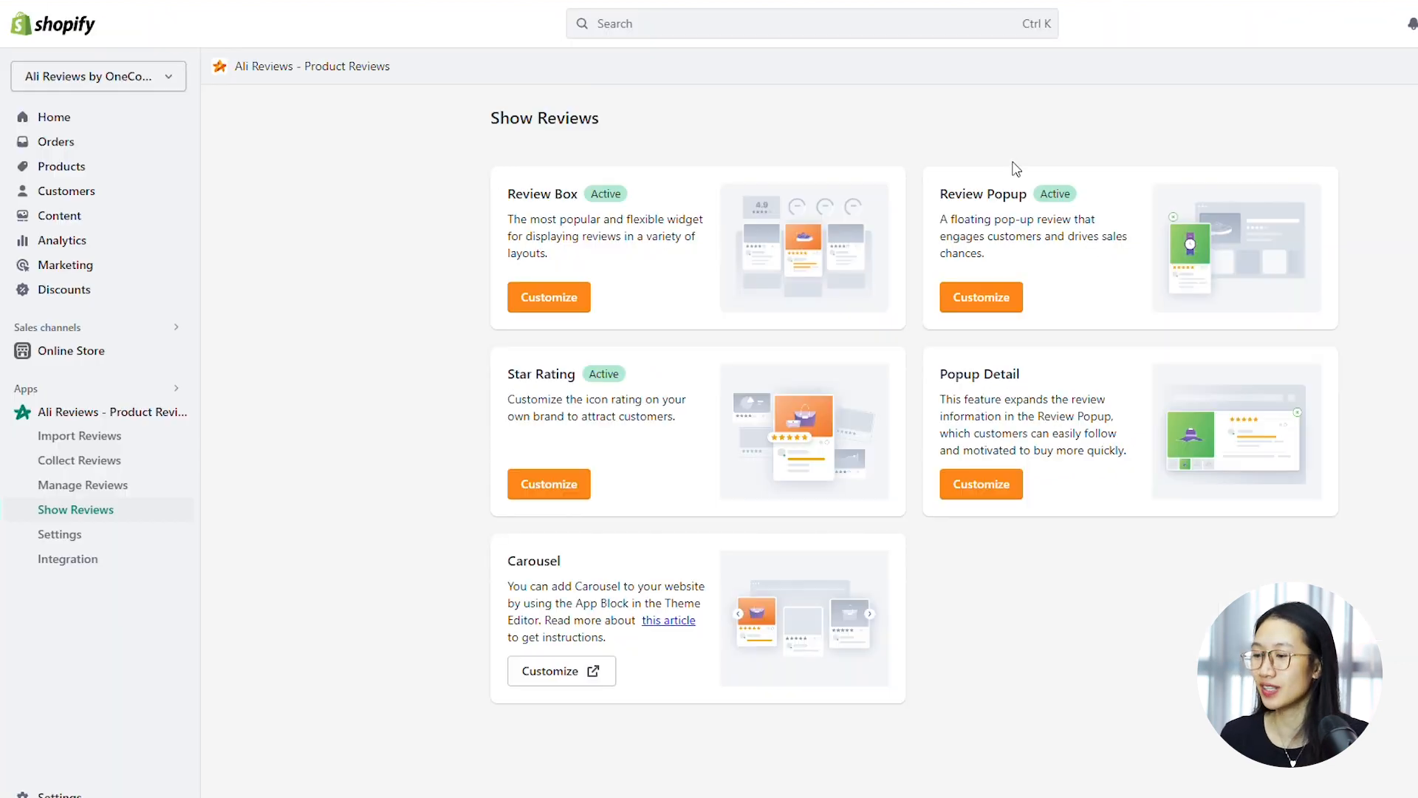
Open the Review Popup widget for customizing and set its layout to Horizontal
click(982, 303)
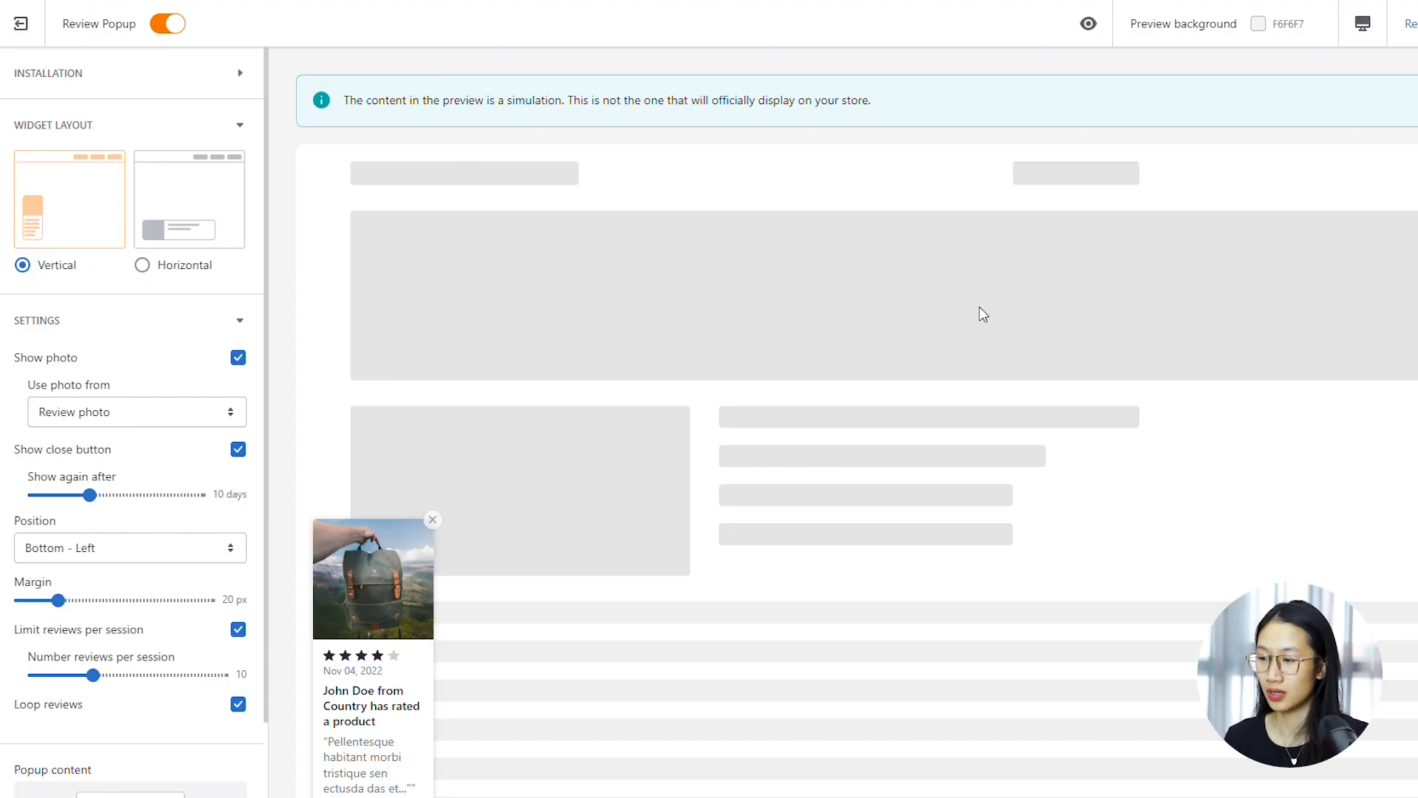
click(172, 272)
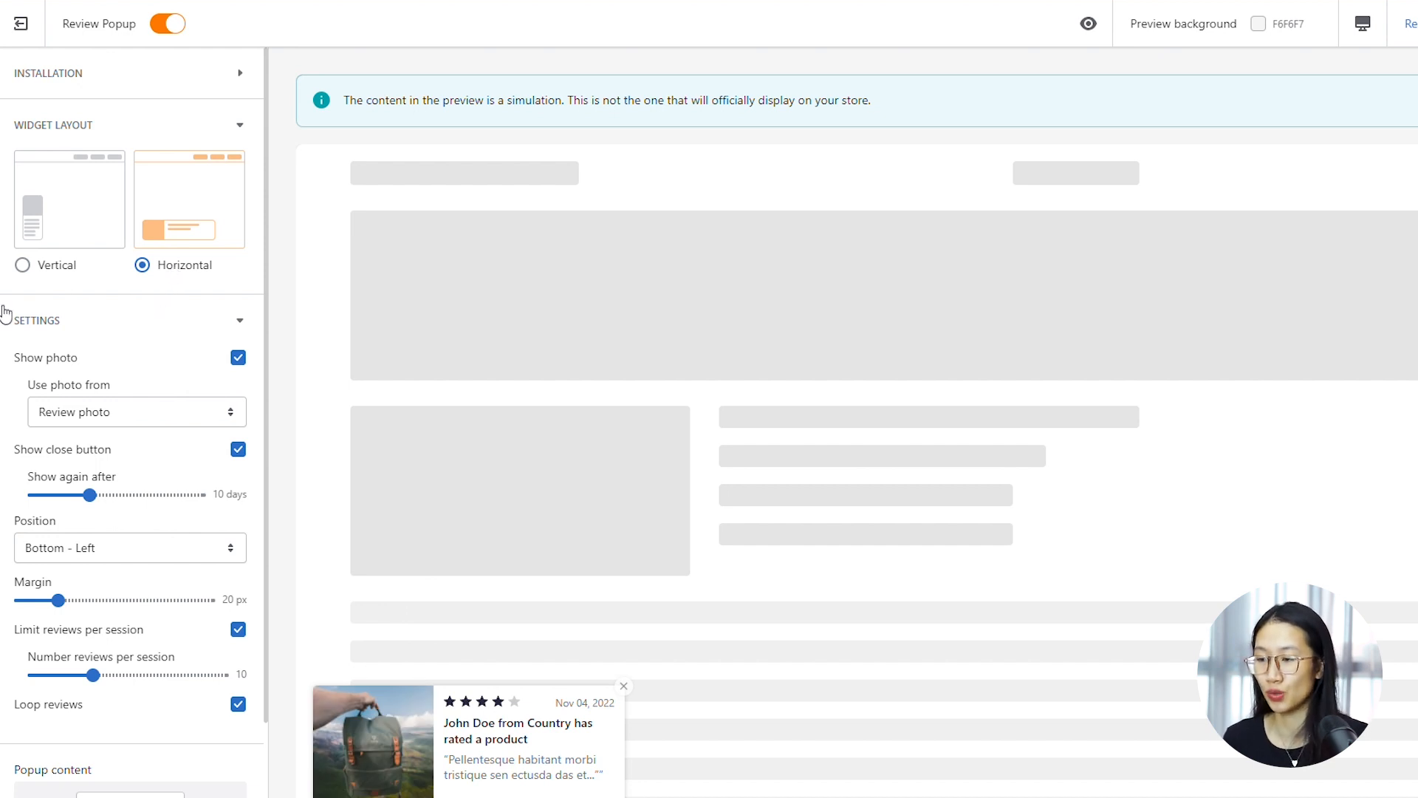
scroll(74, 380, down, 2)
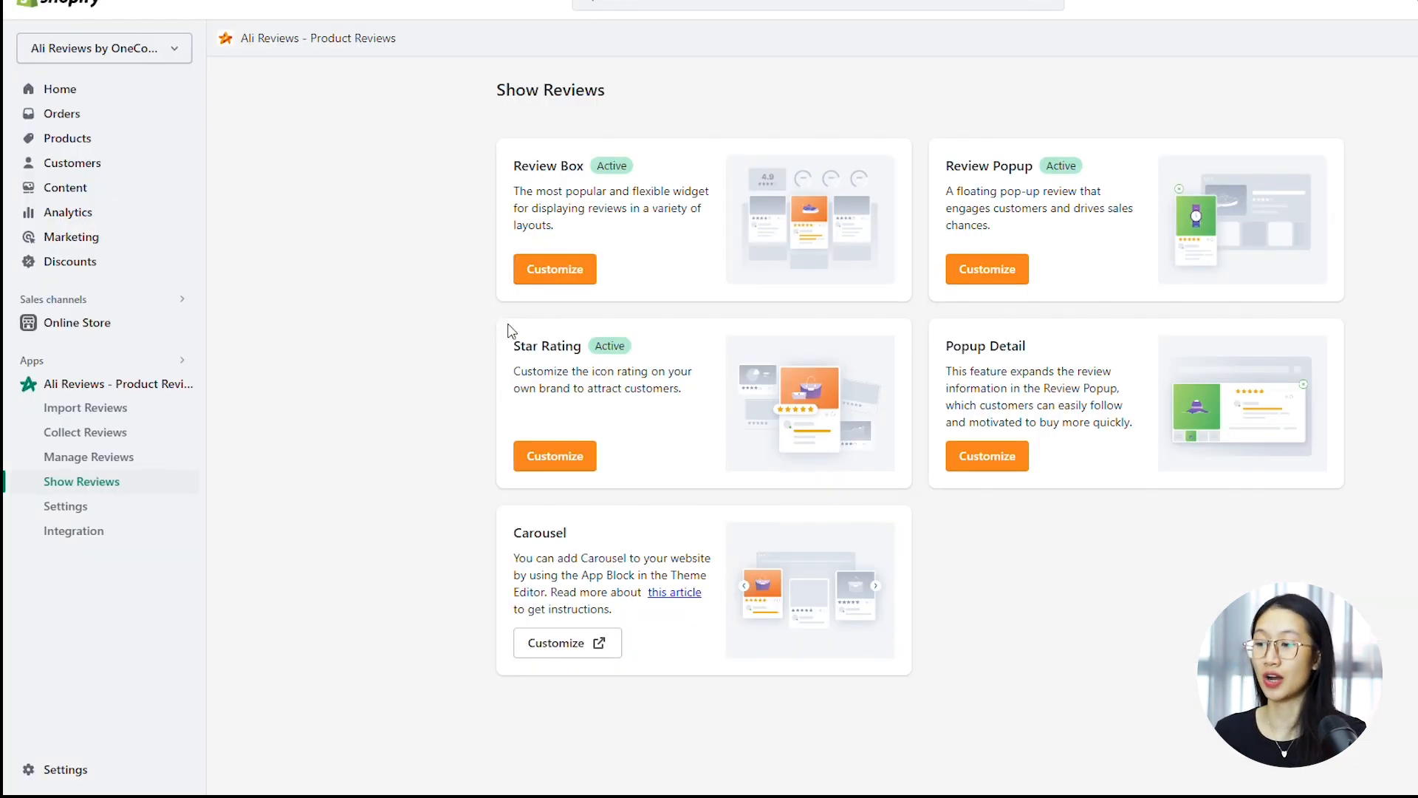
Examine the Star Rating widget's Overall, Rating icon and Custom CSS settings
click(563, 462)
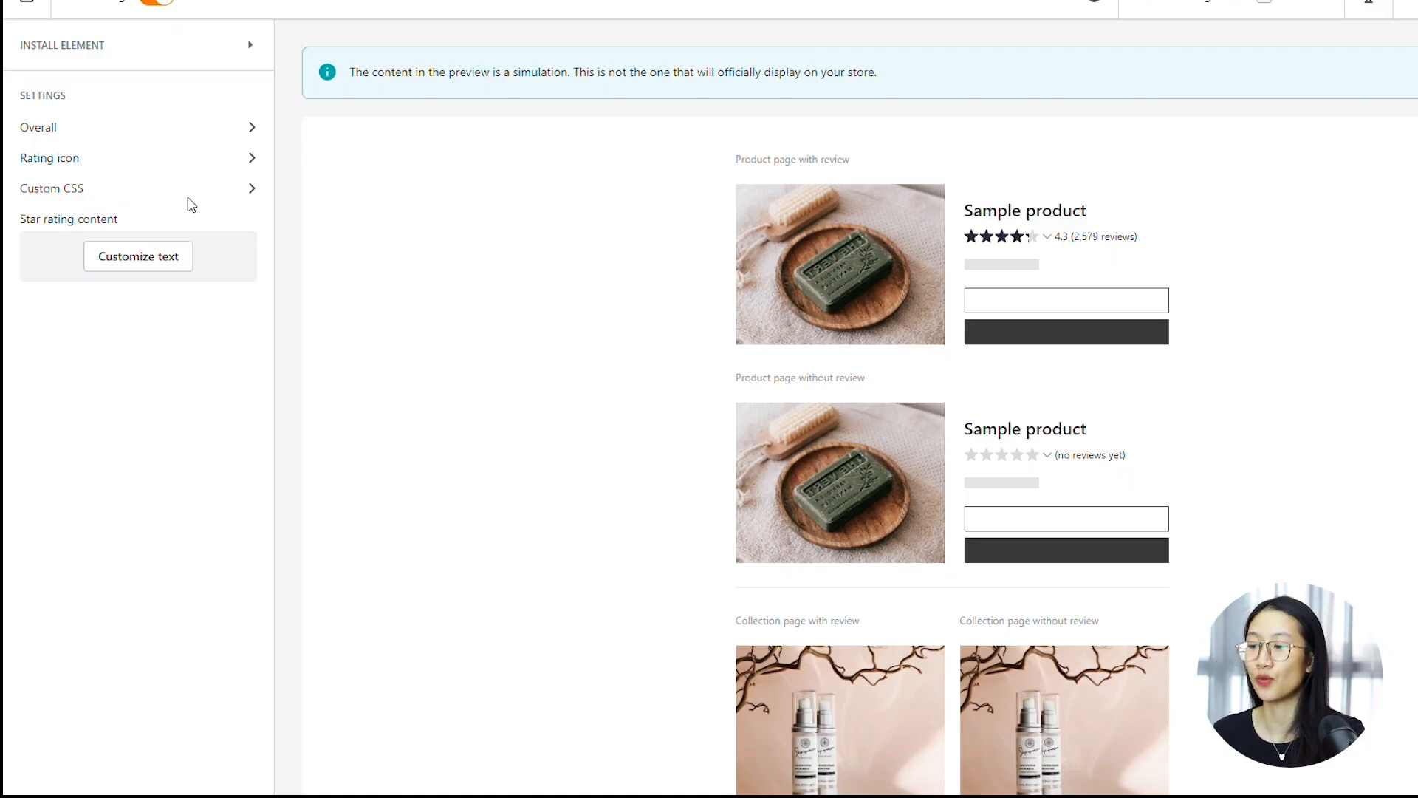
click(87, 133)
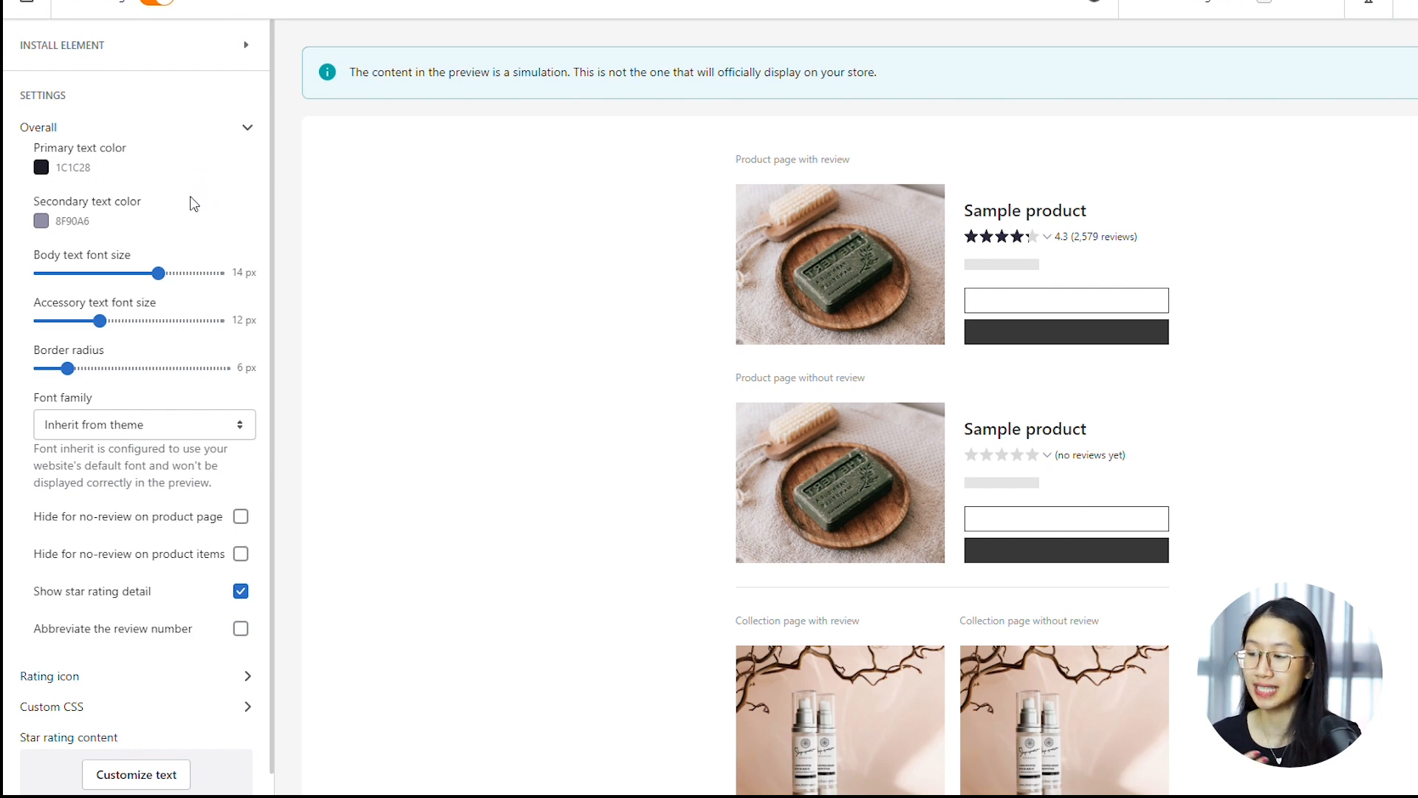
scroll(148, 444, down, 1)
click(126, 676)
scroll(168, 750, down, 5)
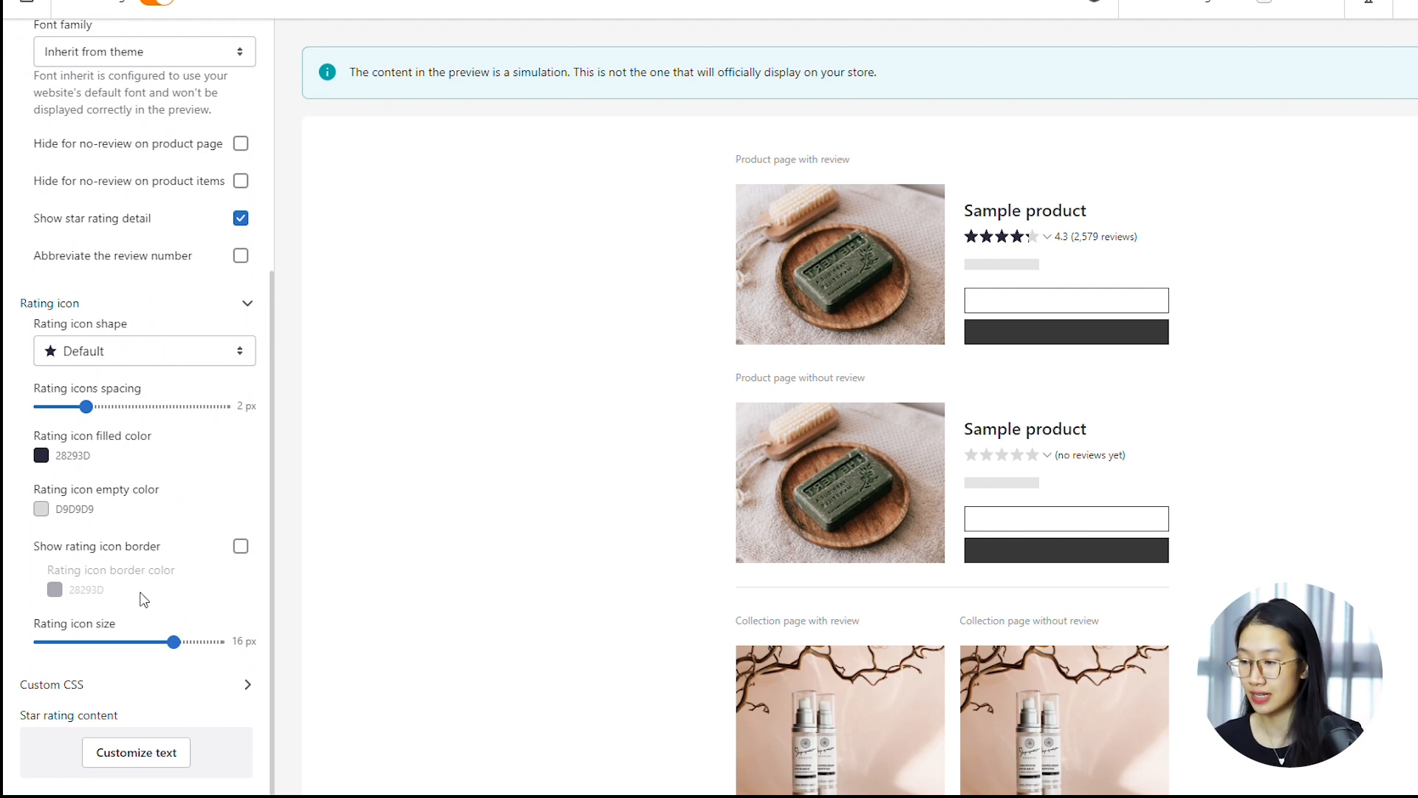
click(111, 687)
scroll(137, 676, down, 1)
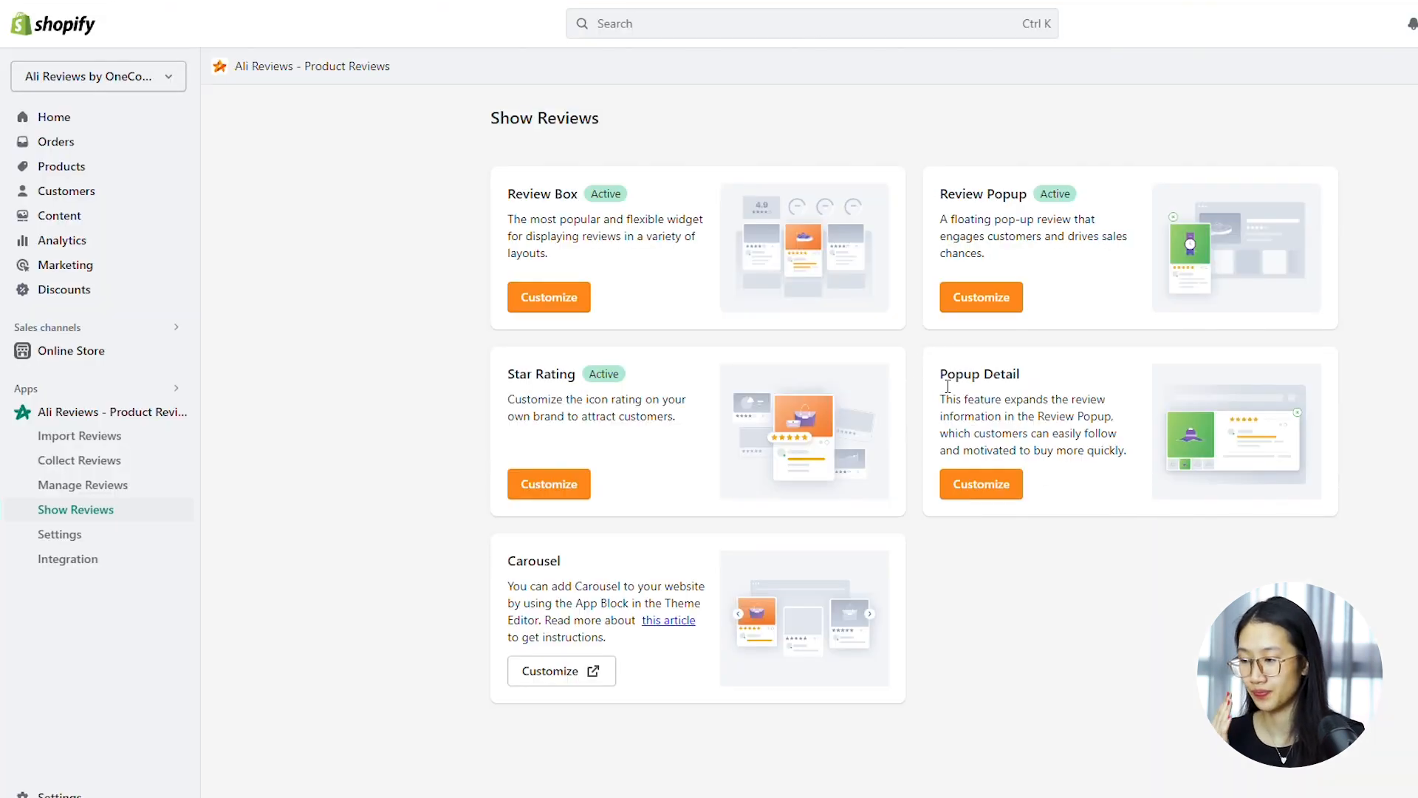
Examine the Popup Detail widget's Overall, Rating icon, Call-to-actions, Review item and Custom CSS settings
click(983, 490)
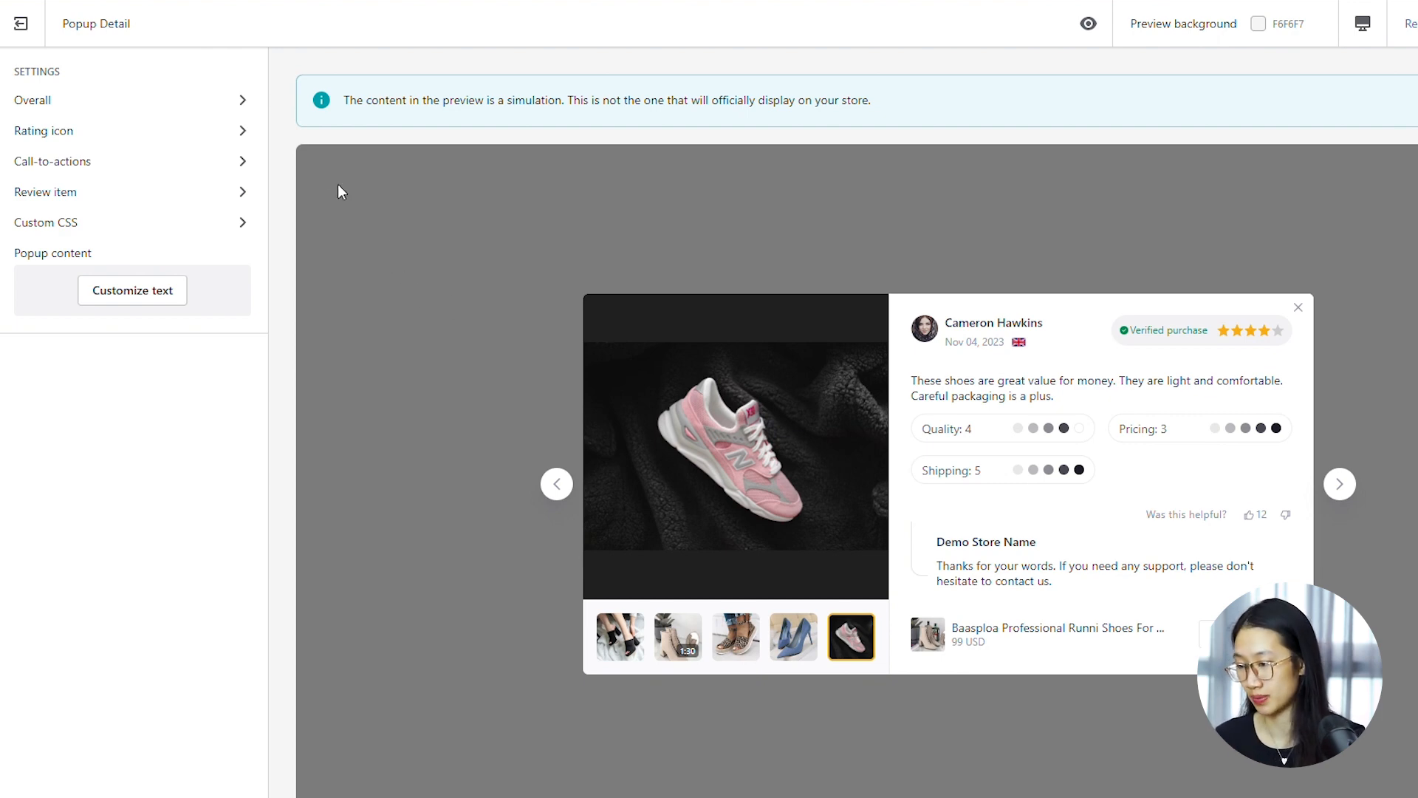
click(221, 101)
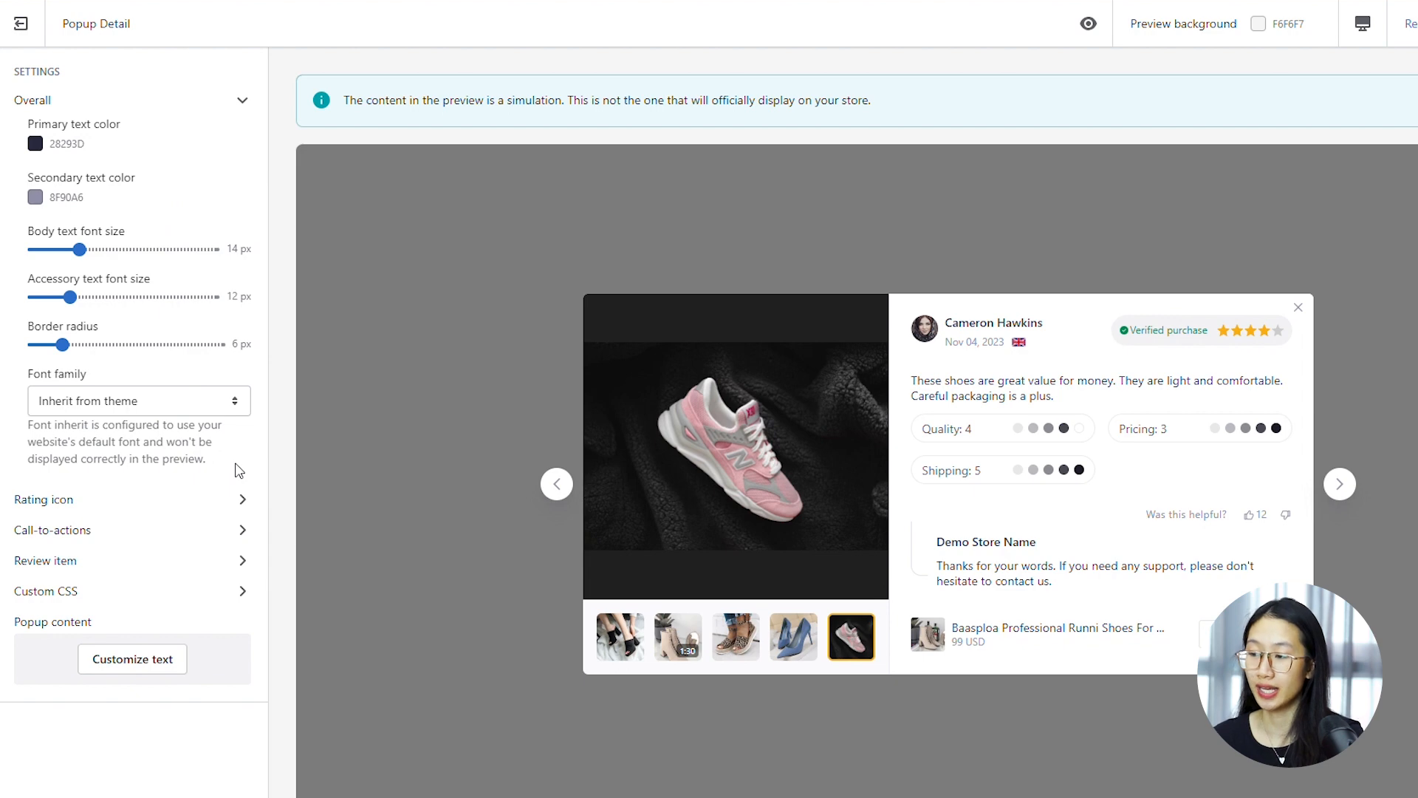
click(180, 500)
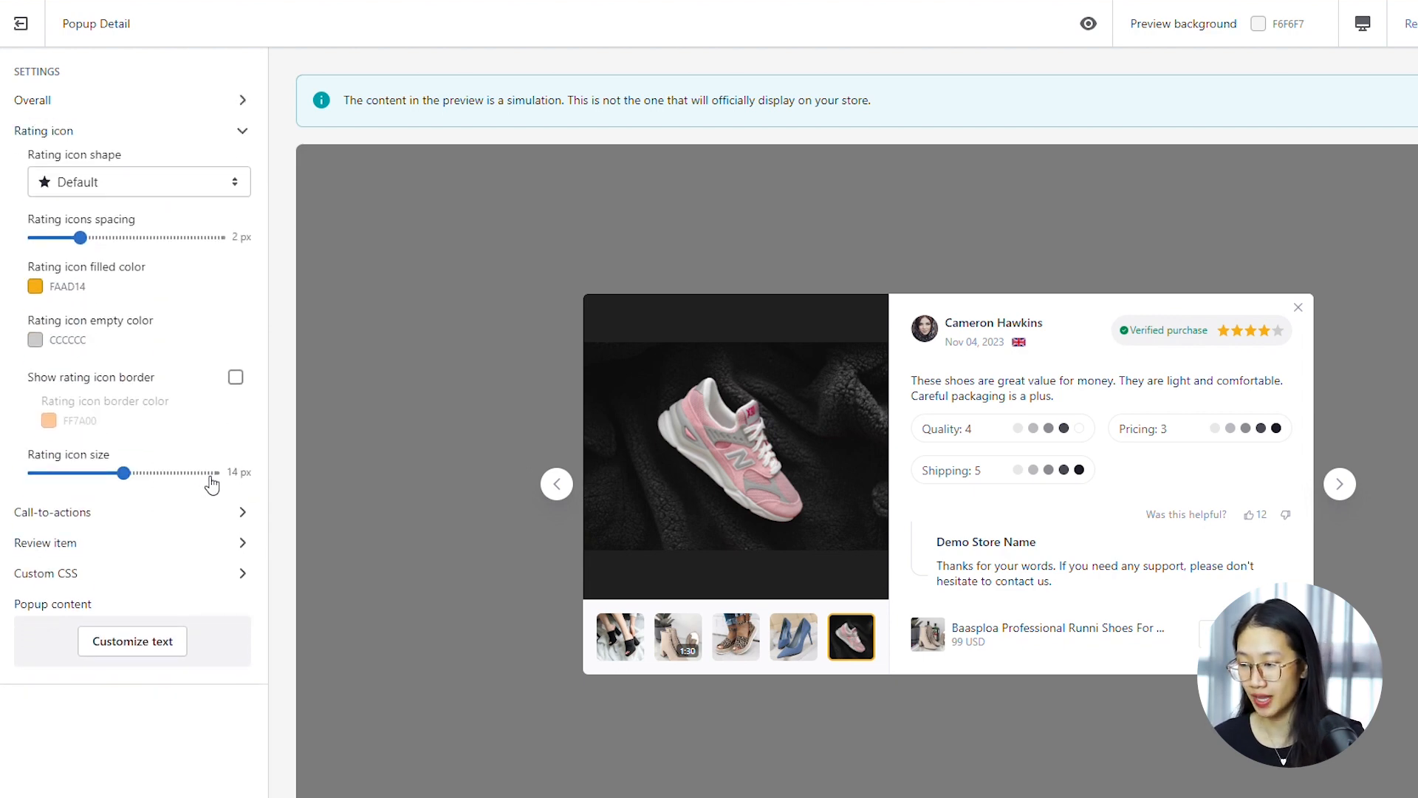
click(139, 512)
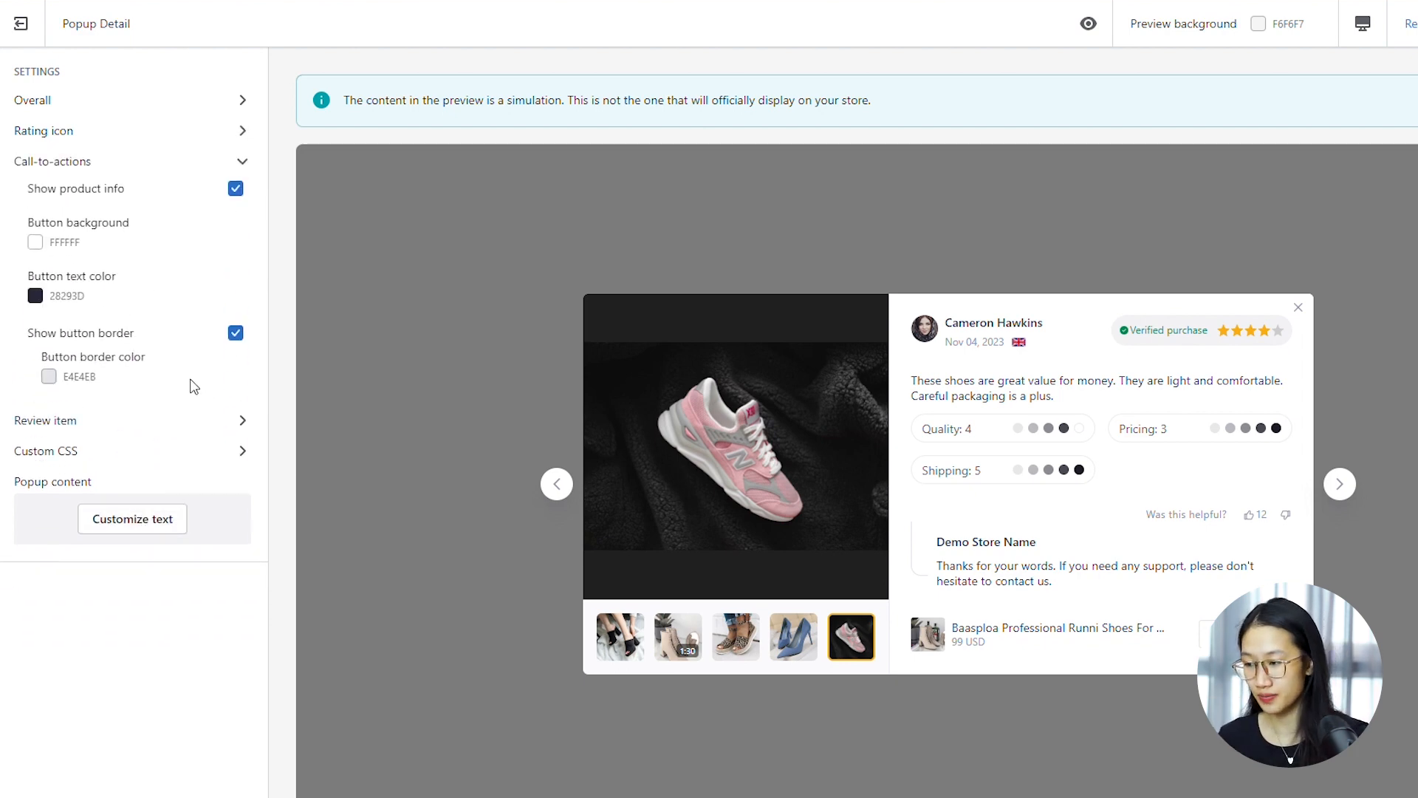
click(130, 424)
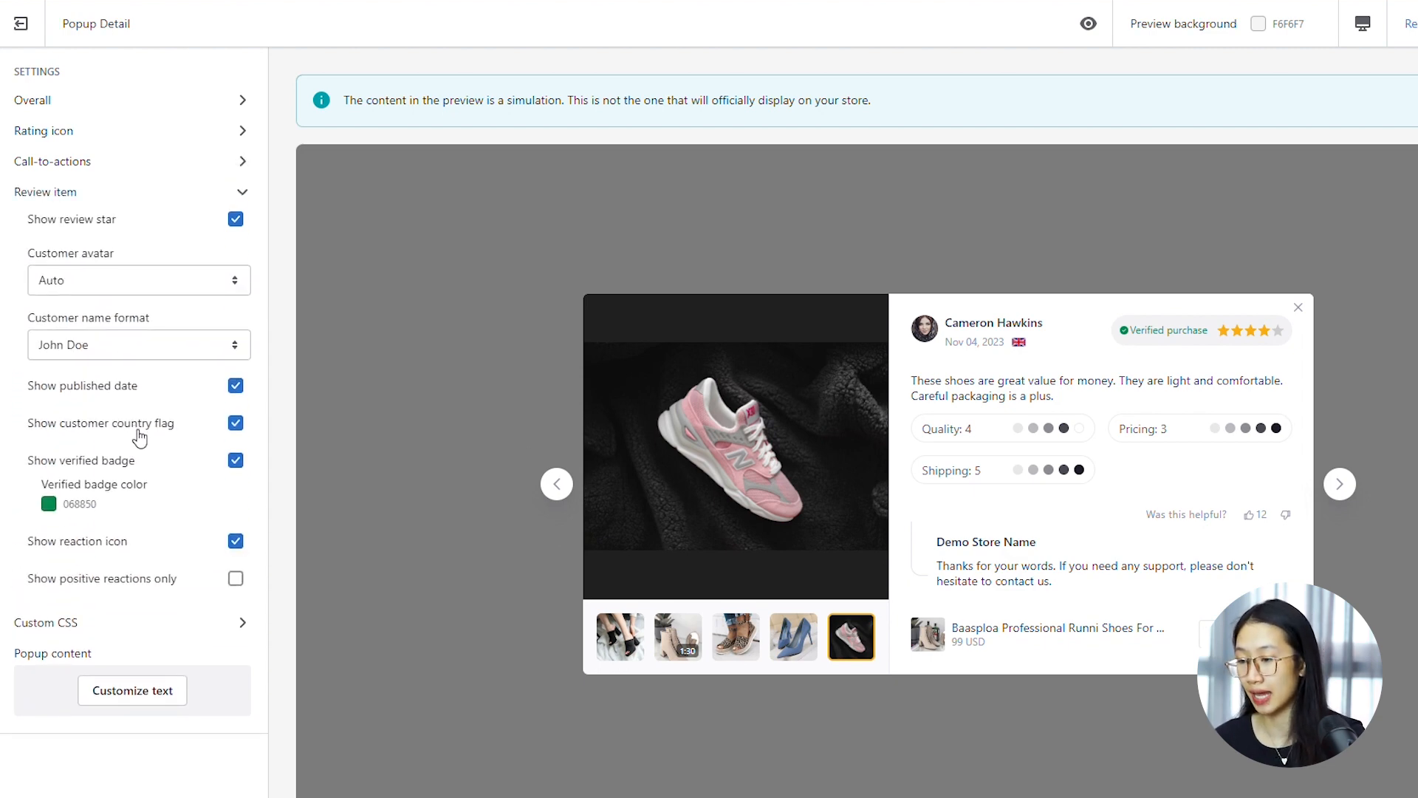
click(101, 627)
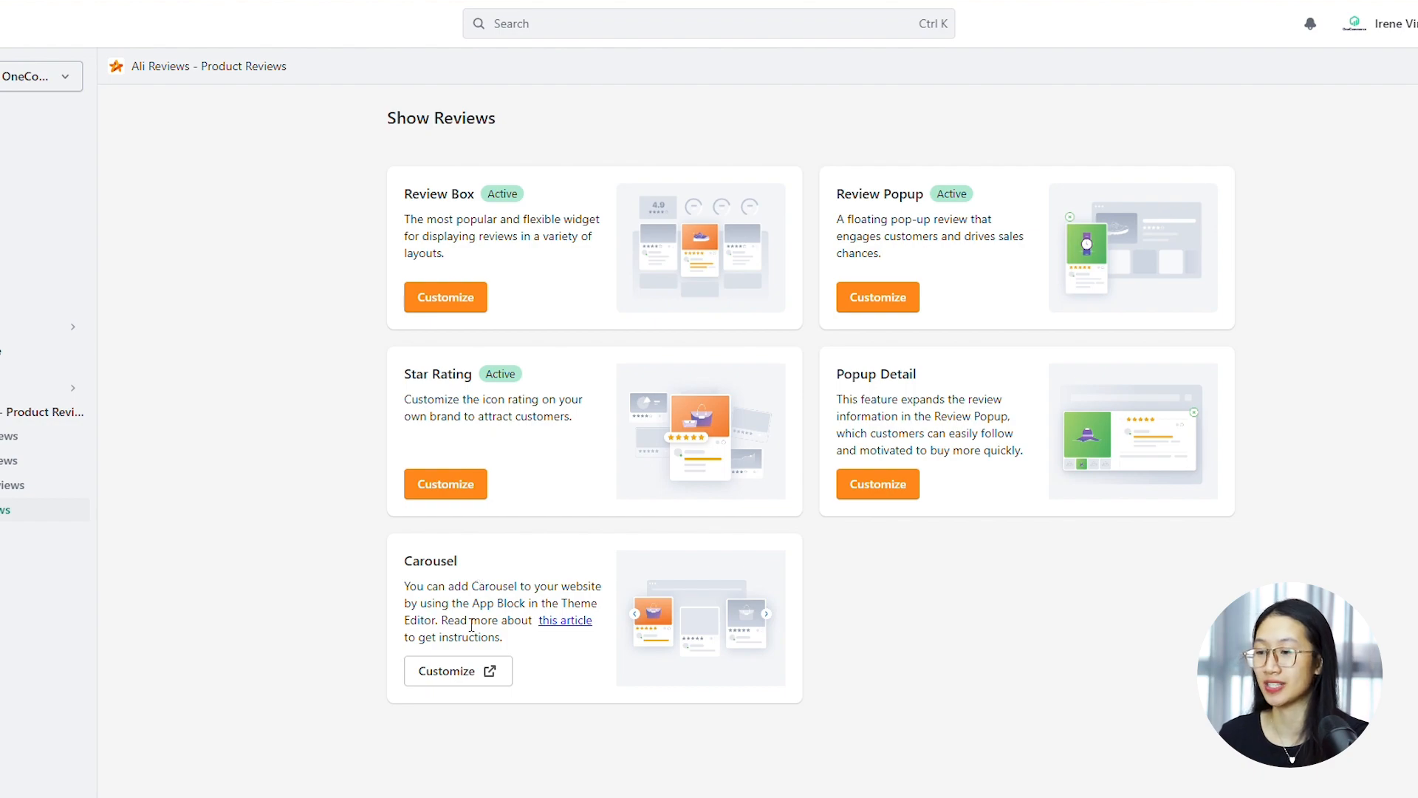
Open the Carousel widget in the theme editor and add the Carousel - Basic app section to the Home page template
click(458, 670)
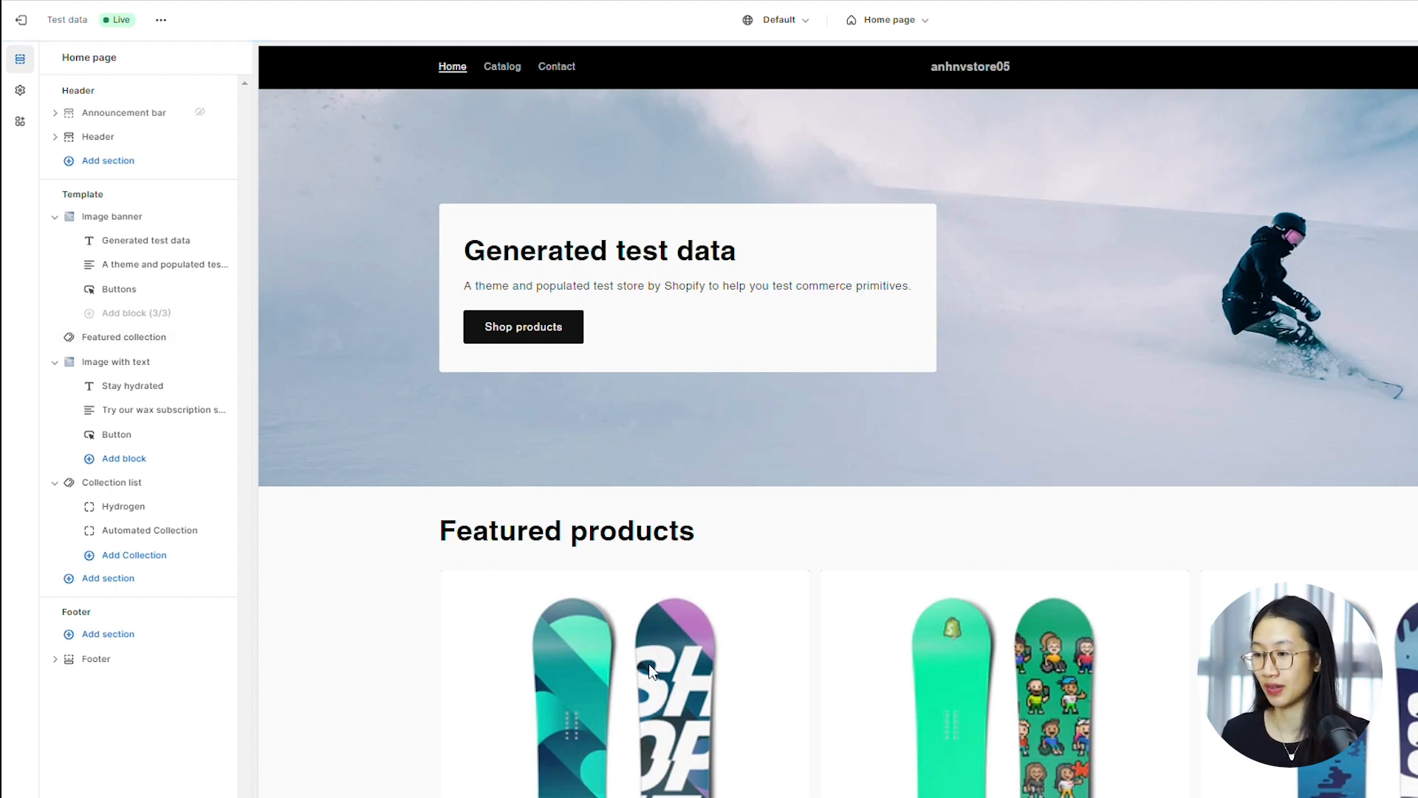
click(118, 579)
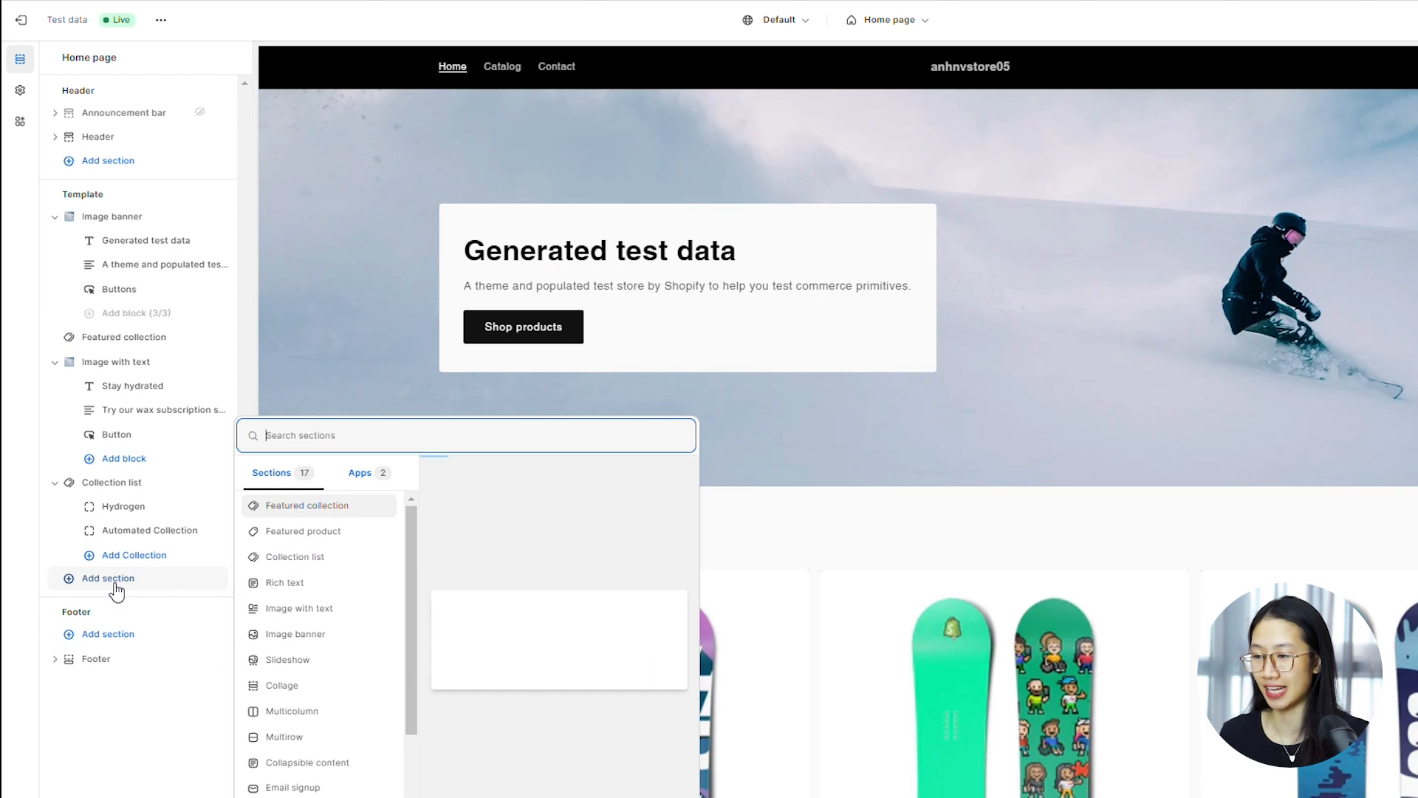
click(376, 478)
click(330, 521)
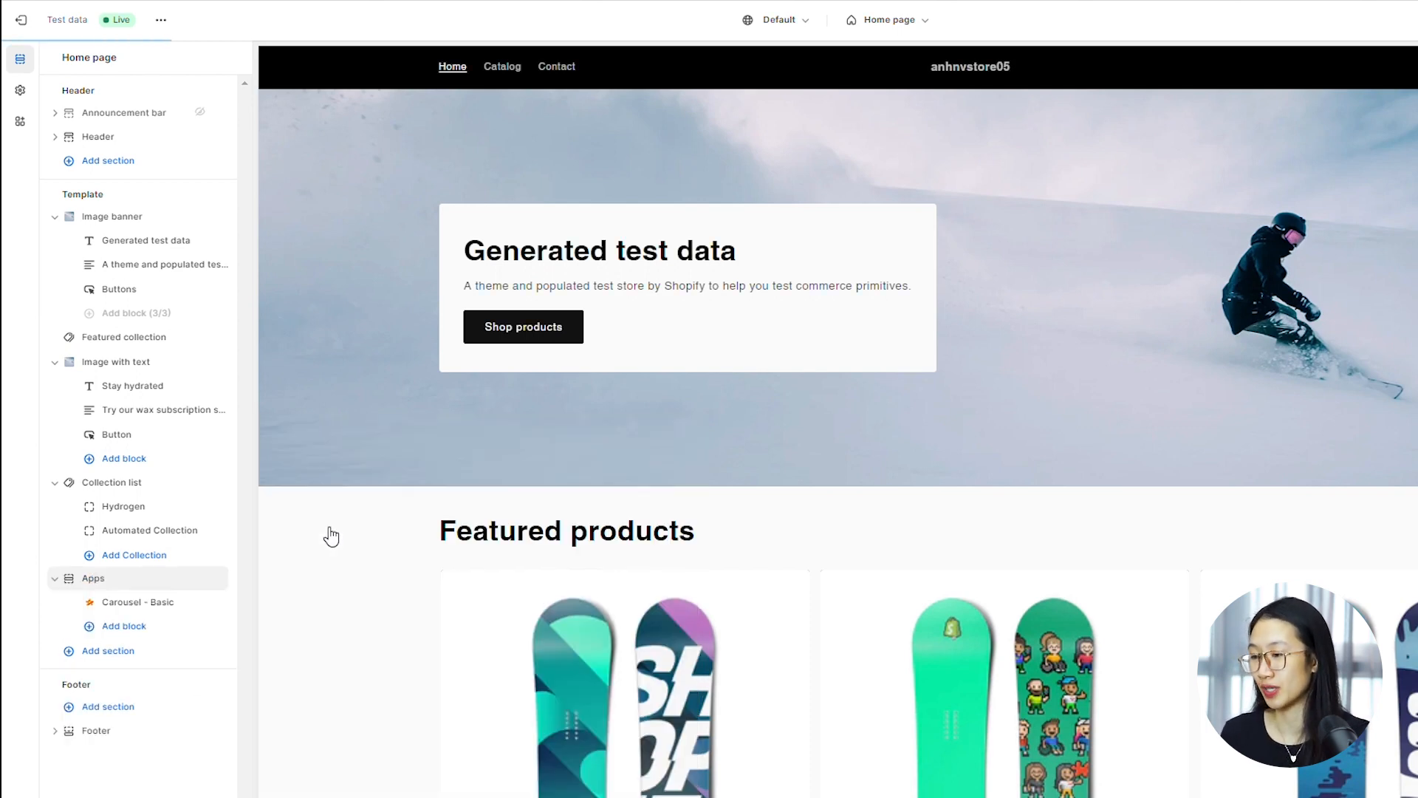
Examine the Carousel - Basic block's Overall, Rating icon and Reviews selection settings
click(183, 608)
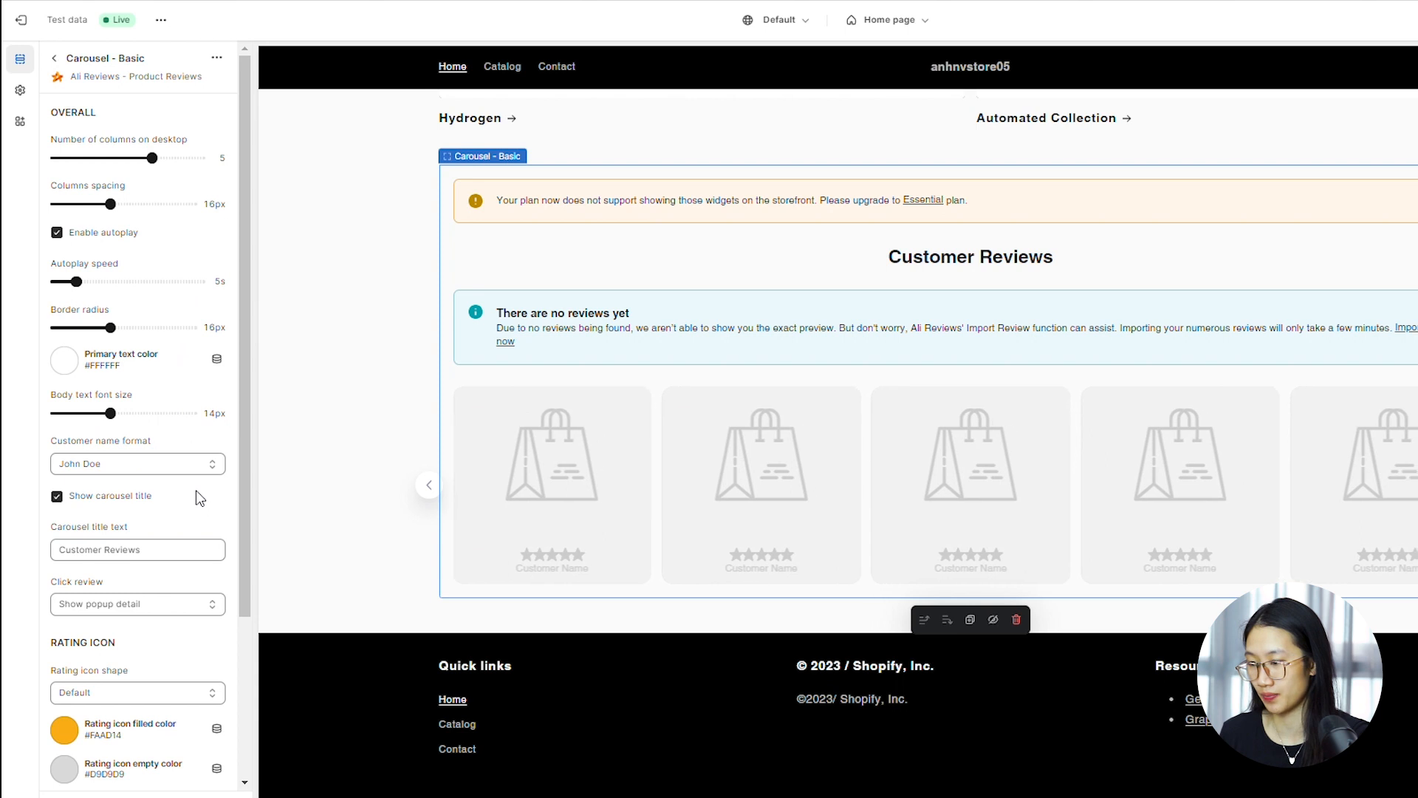
scroll(220, 527, down, 3)
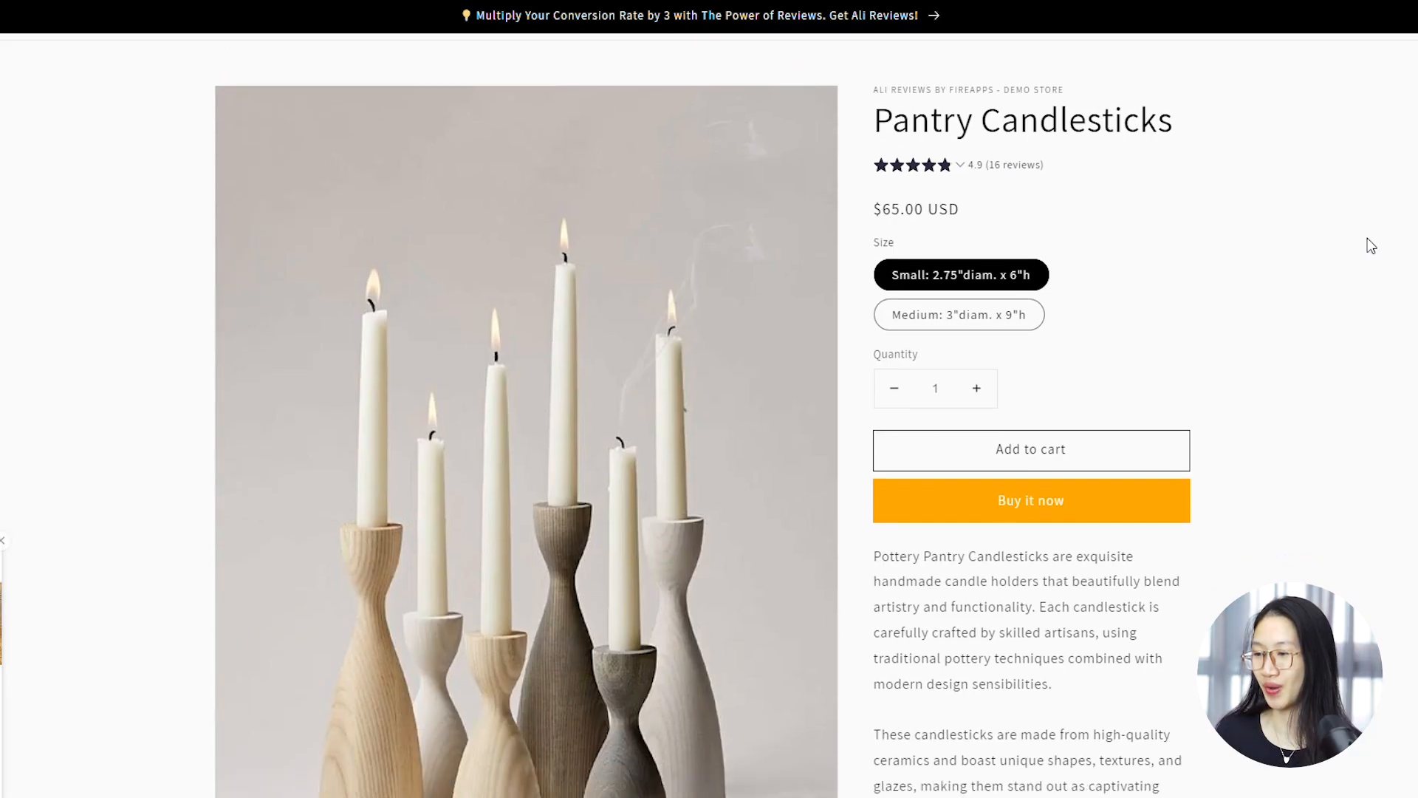
scroll(1371, 244, down, 5)
scroll(1372, 245, down, 12)
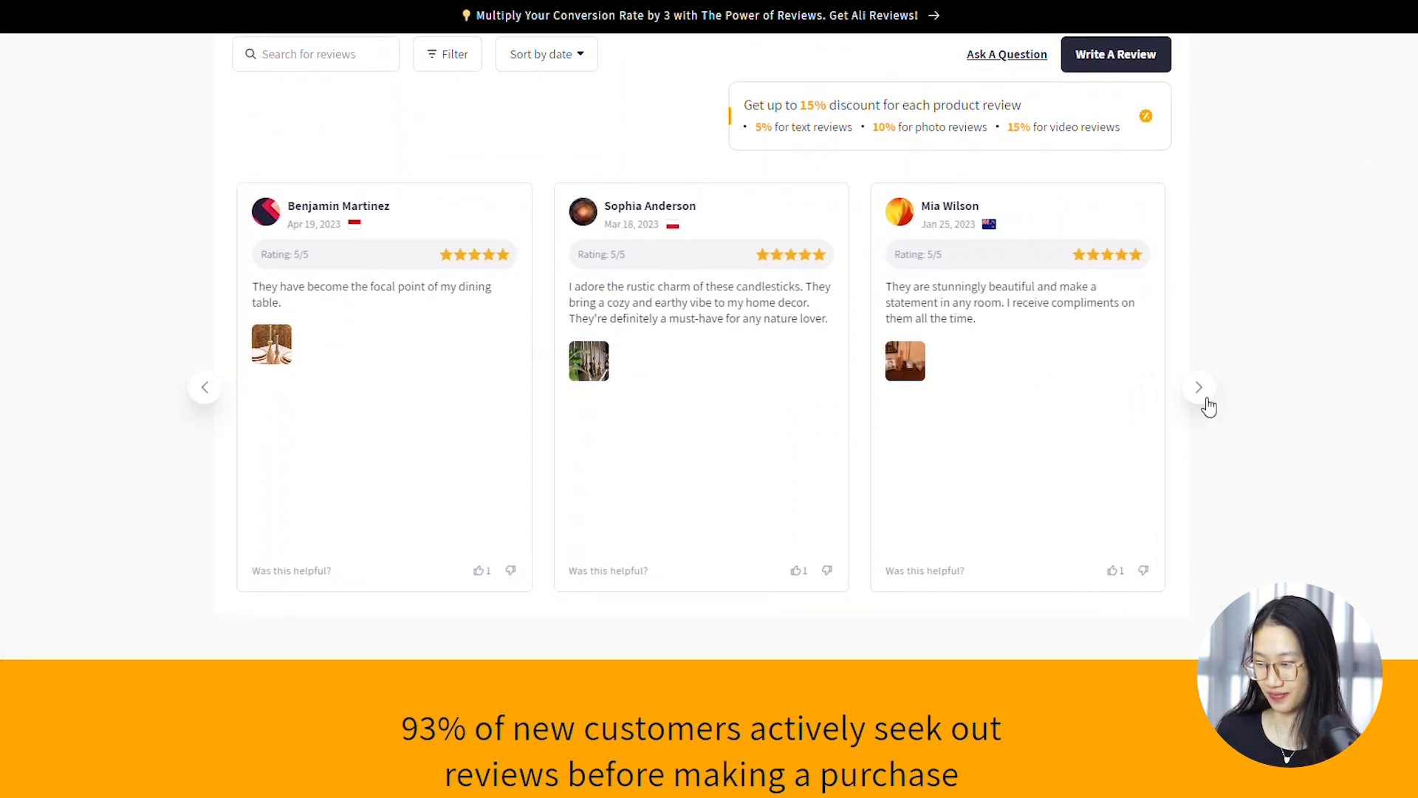
Browse through the customer reviews in the demo storefront's review carousel
click(1204, 403)
click(1205, 399)
click(1206, 399)
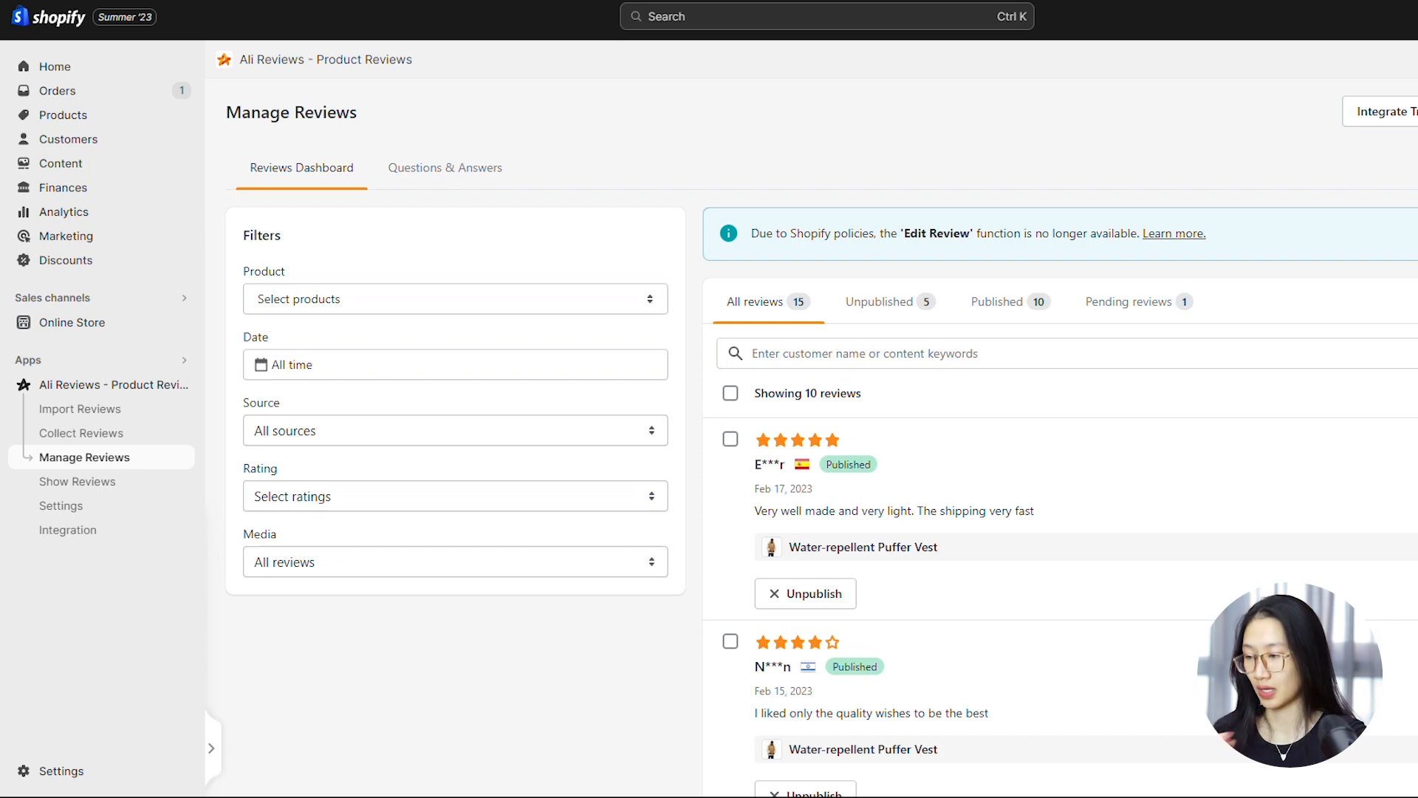
Examine the Manage Reviews dashboard and its Product, Date, Source, Rating and Media filter options
scroll(1061, 443, down, 10)
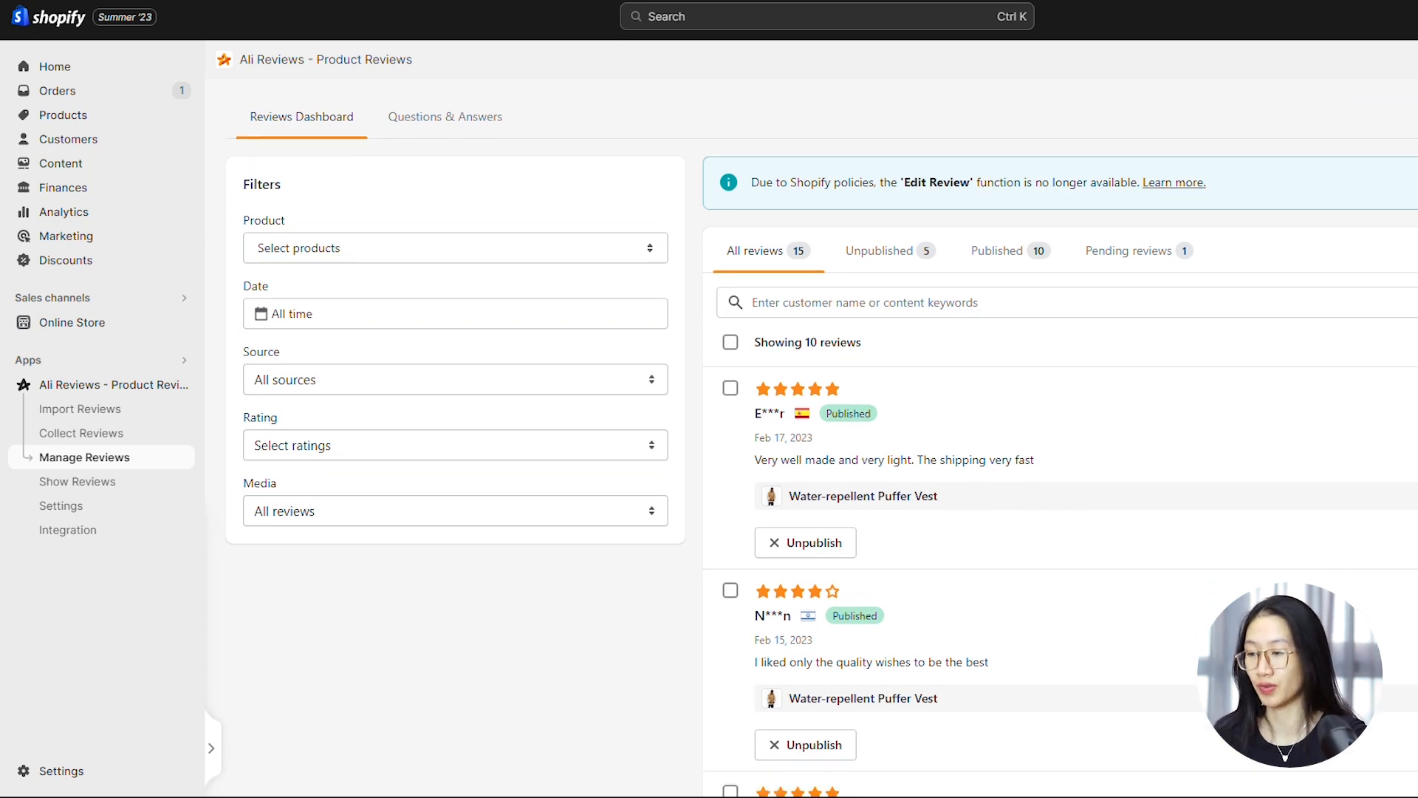
scroll(1060, 443, up, 9)
scroll(1415, 159, up, 5)
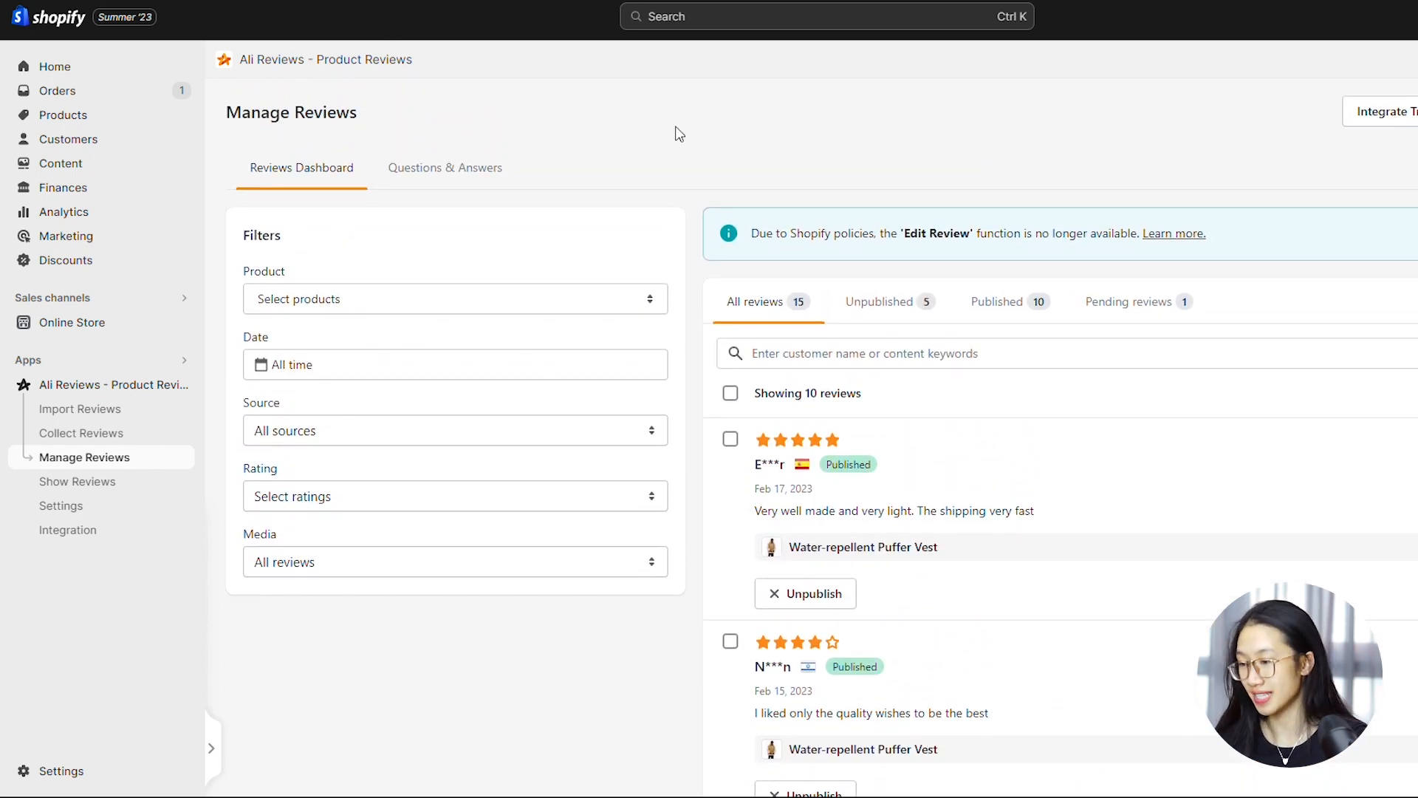
click(305, 304)
click(304, 307)
click(320, 377)
click(320, 376)
click(322, 439)
click(322, 439)
click(336, 503)
click(342, 509)
click(348, 562)
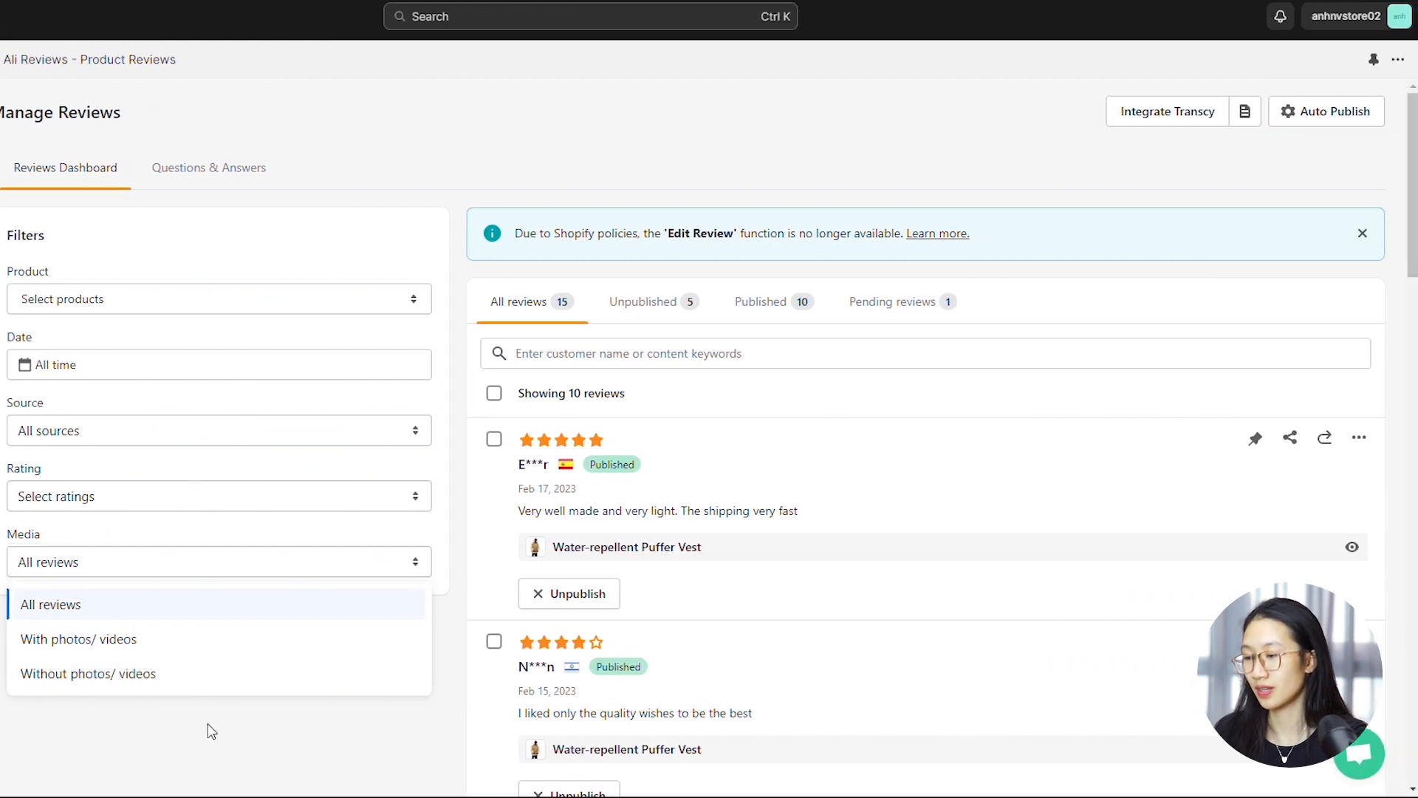
click(208, 724)
Examine the additional actions available for the unpublished three-star review of the Water-repellent Puffer Vest
drag(1411, 210, 1377, 491)
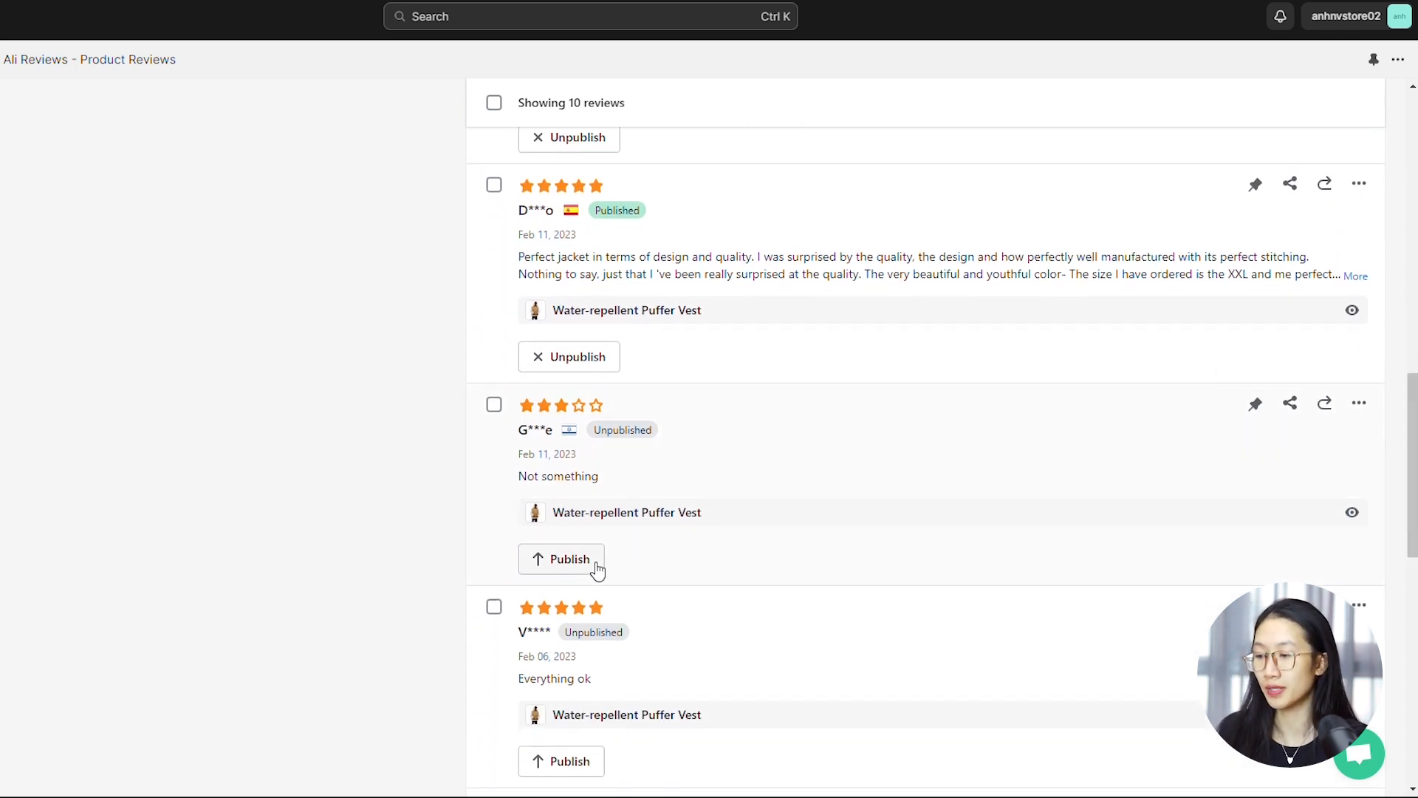
click(1361, 404)
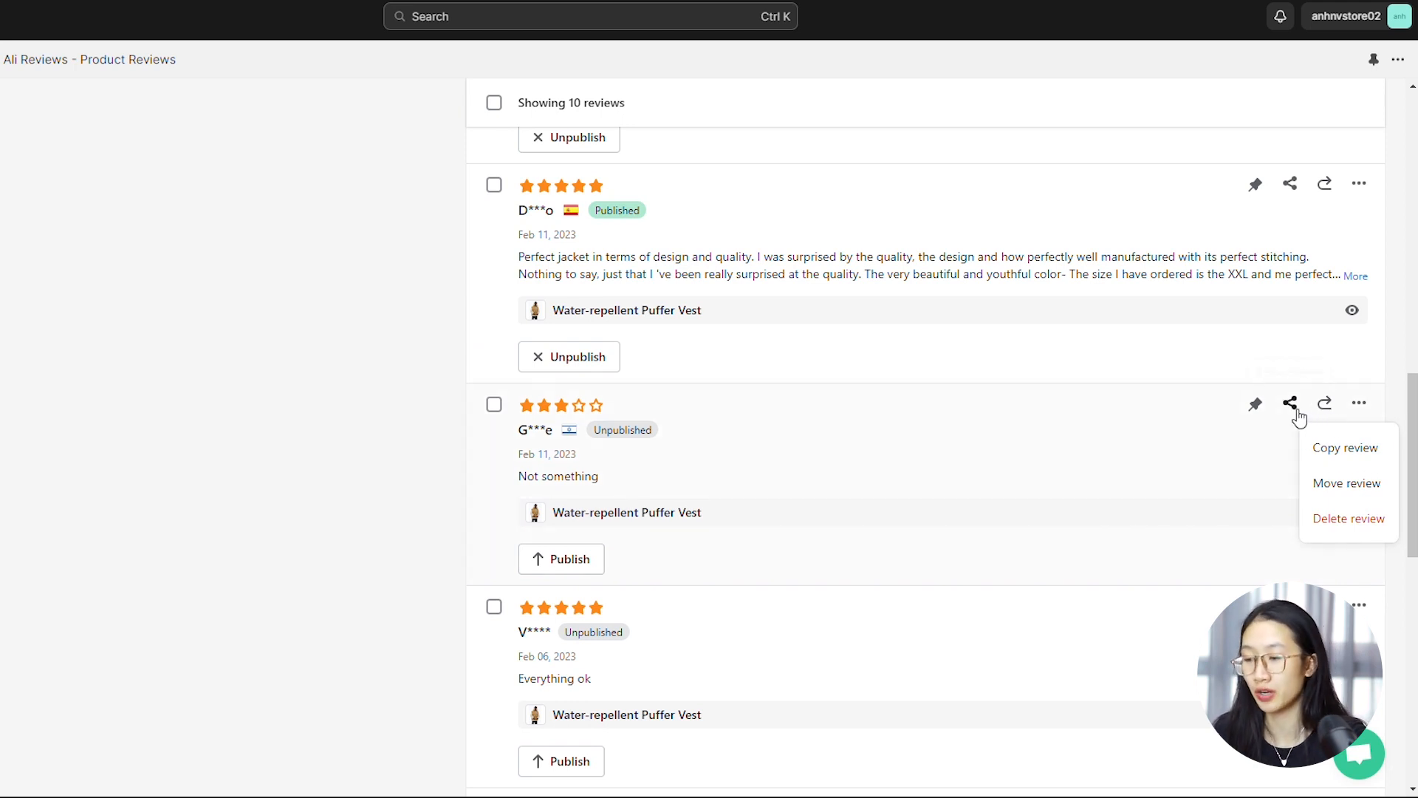
click(1168, 476)
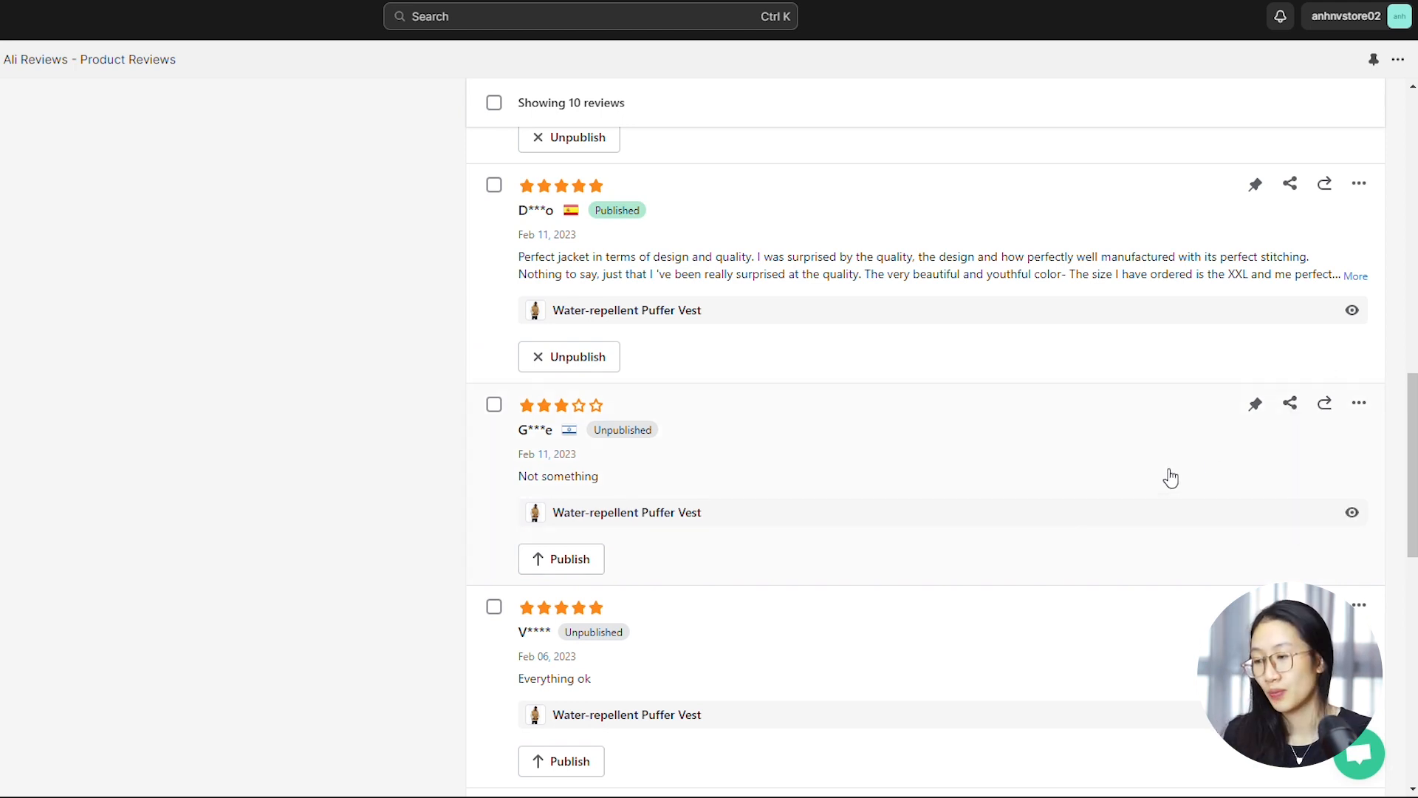
click(1163, 466)
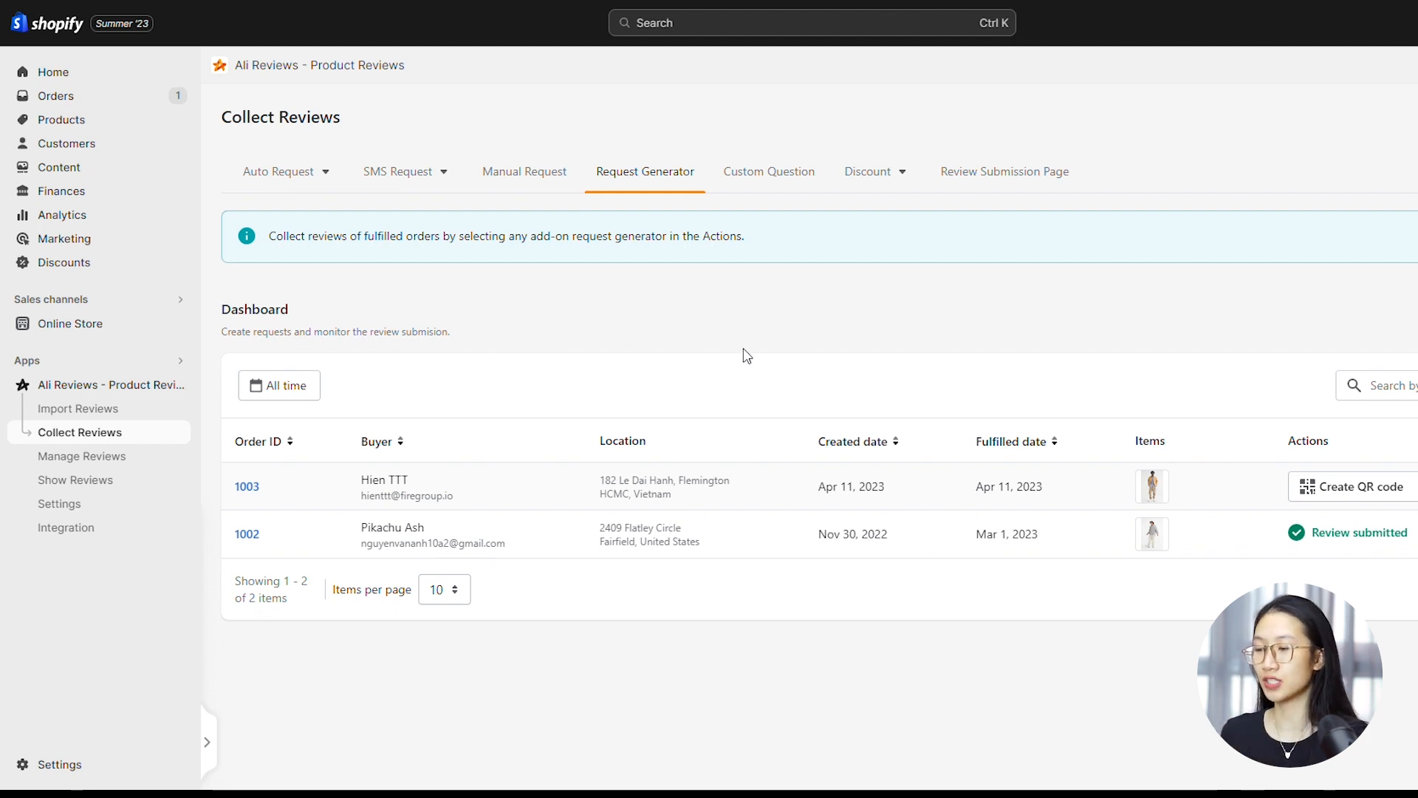
Look through the Auto Request and SMS Request options in Collect Reviews and open the Email Review Request settings
click(300, 171)
click(409, 176)
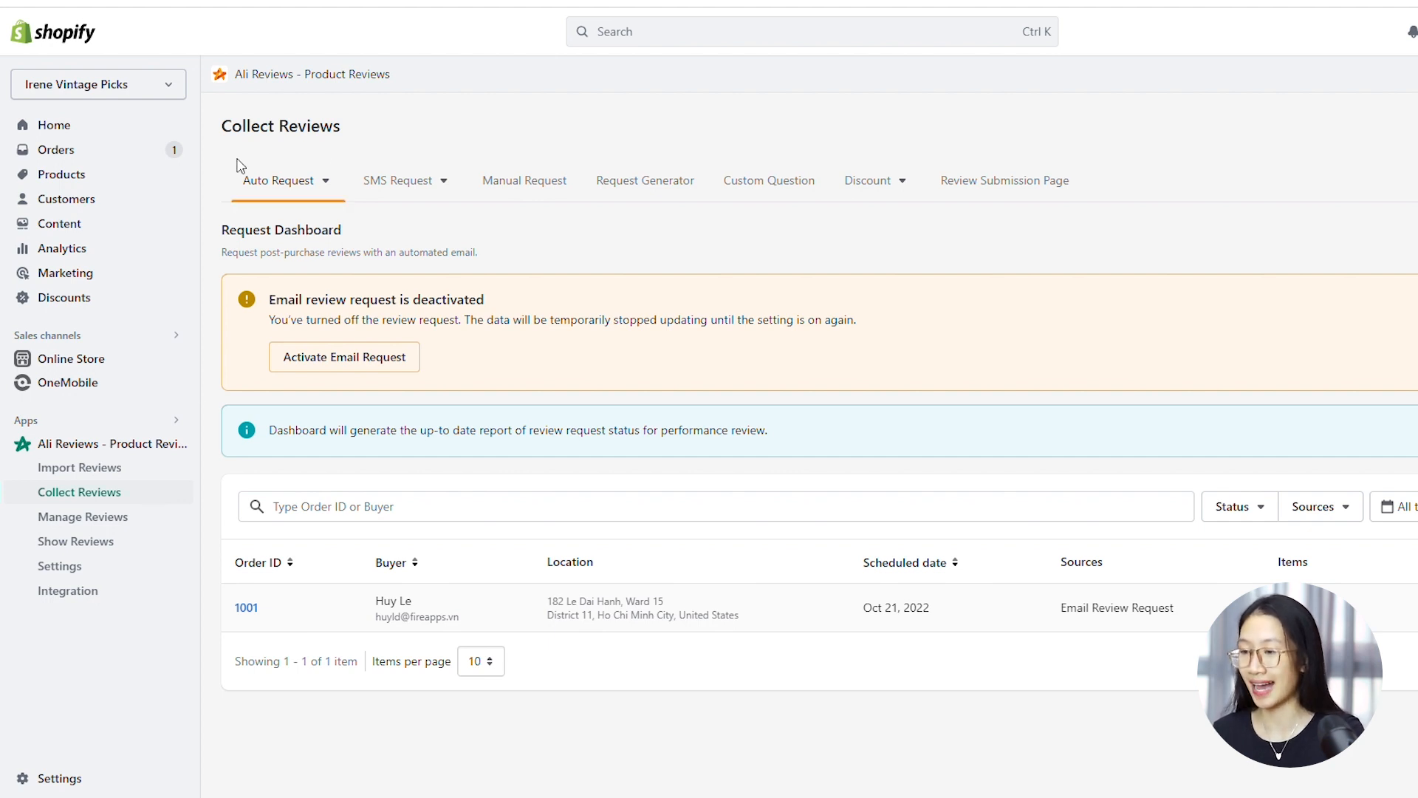
click(354, 373)
Go to the Auto Request email templates and open the review request template for customizing
click(314, 185)
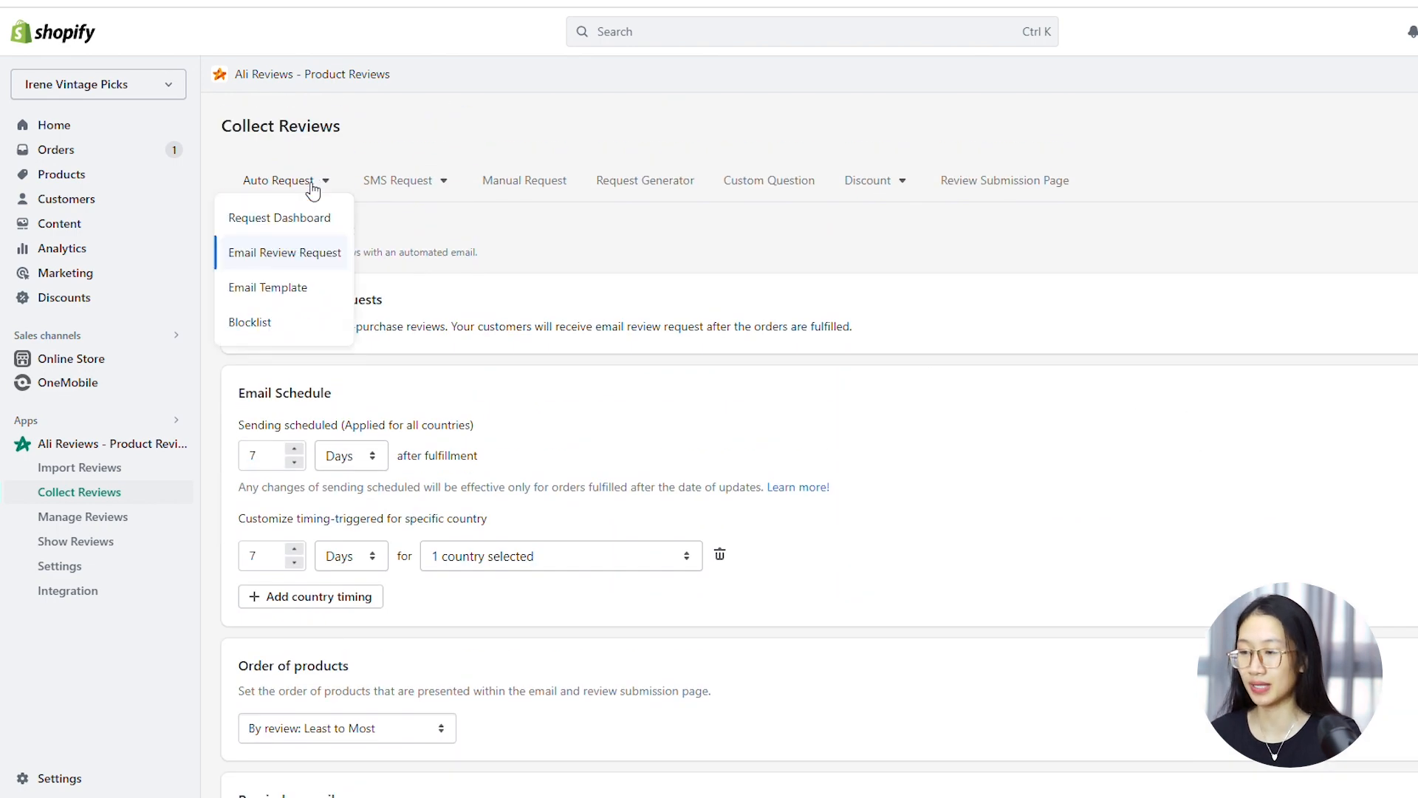
click(287, 288)
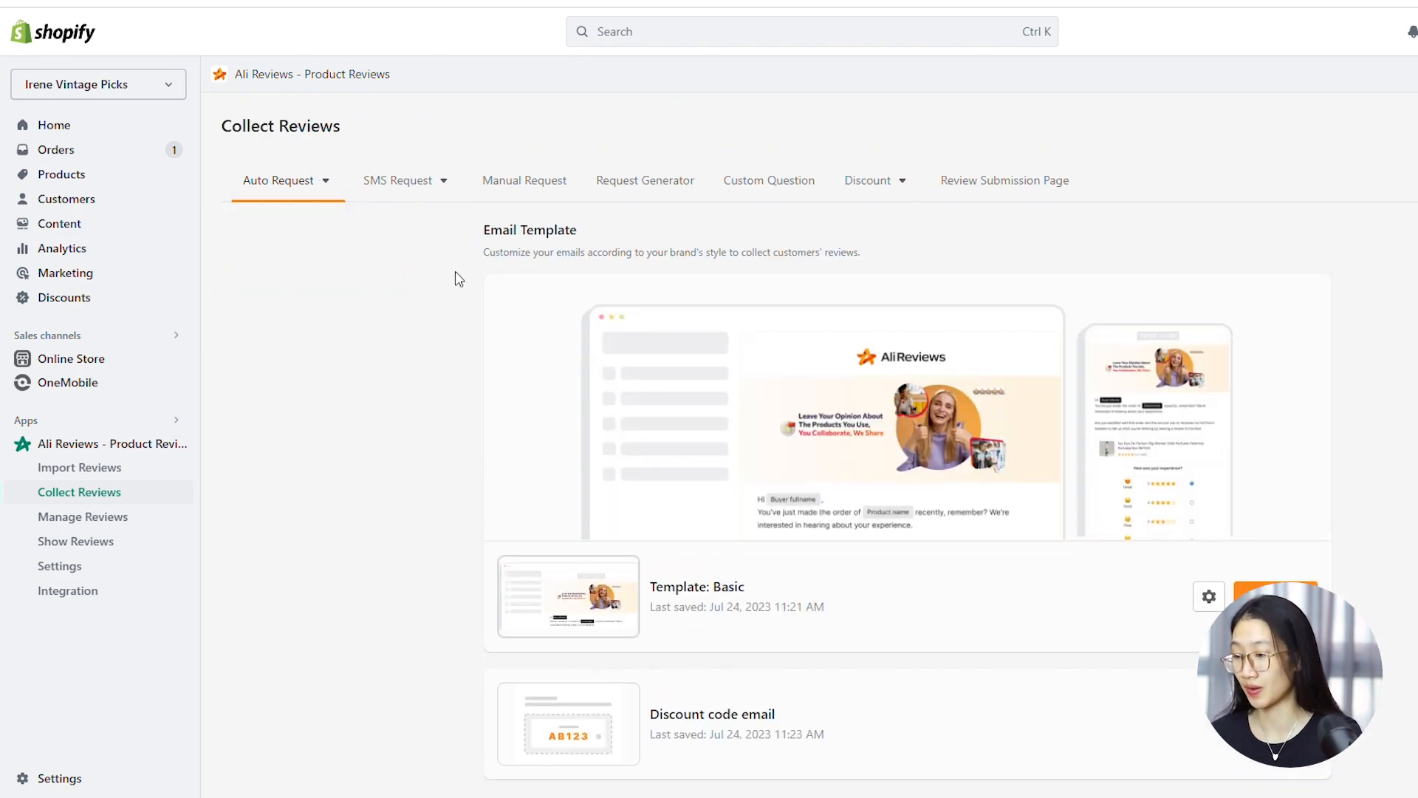
scroll(468, 295, down, 1)
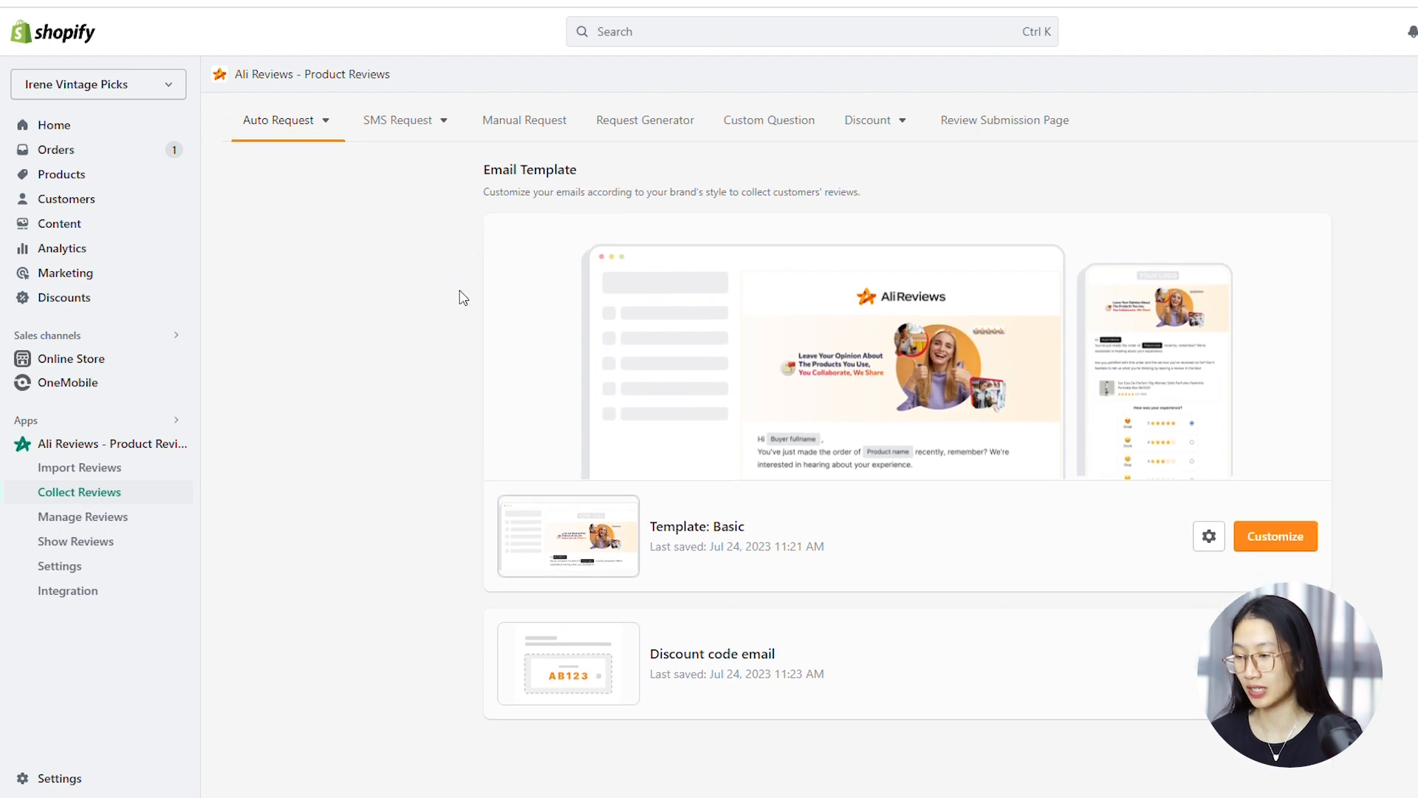
click(1276, 537)
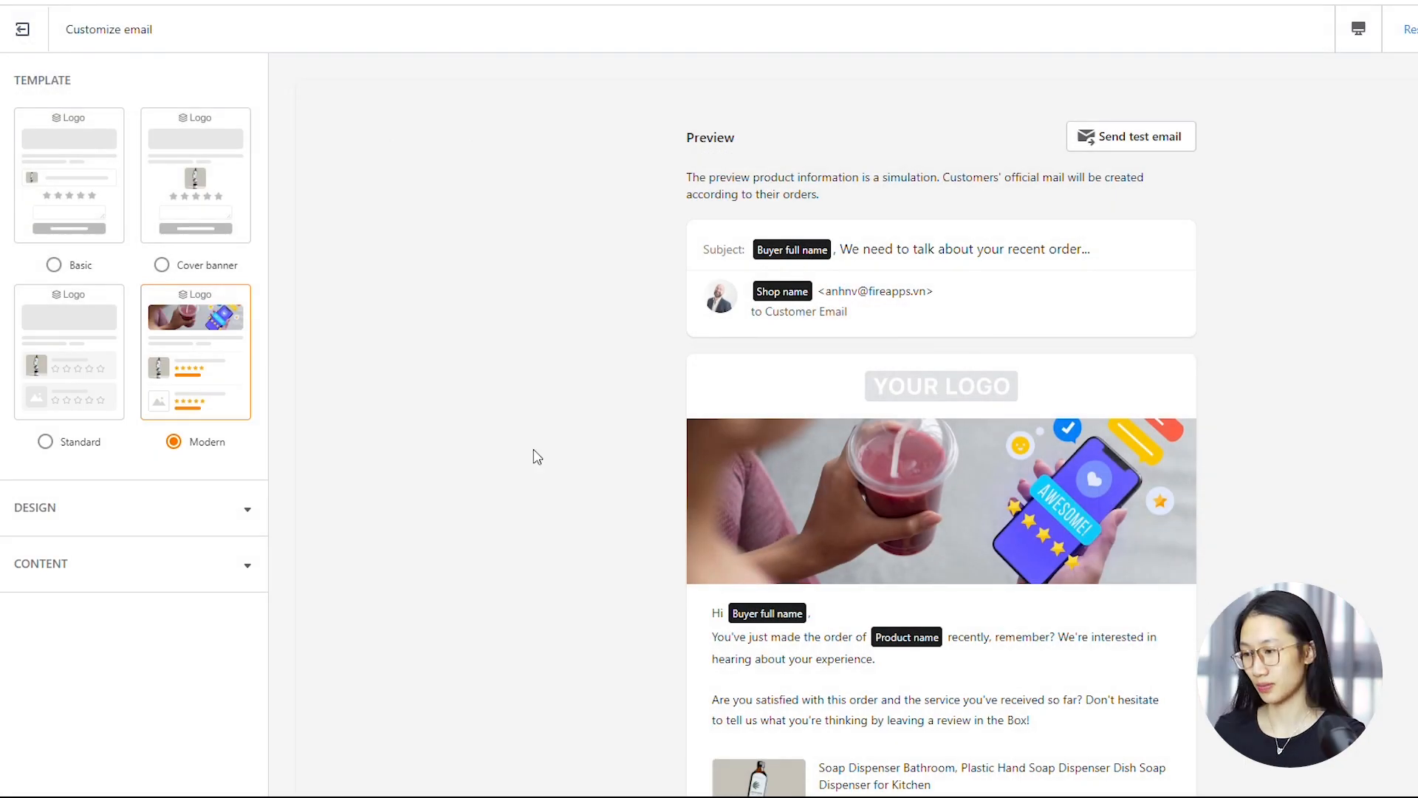
Preview the Standard email template, switch to Cover banner and review its email preview
click(112, 373)
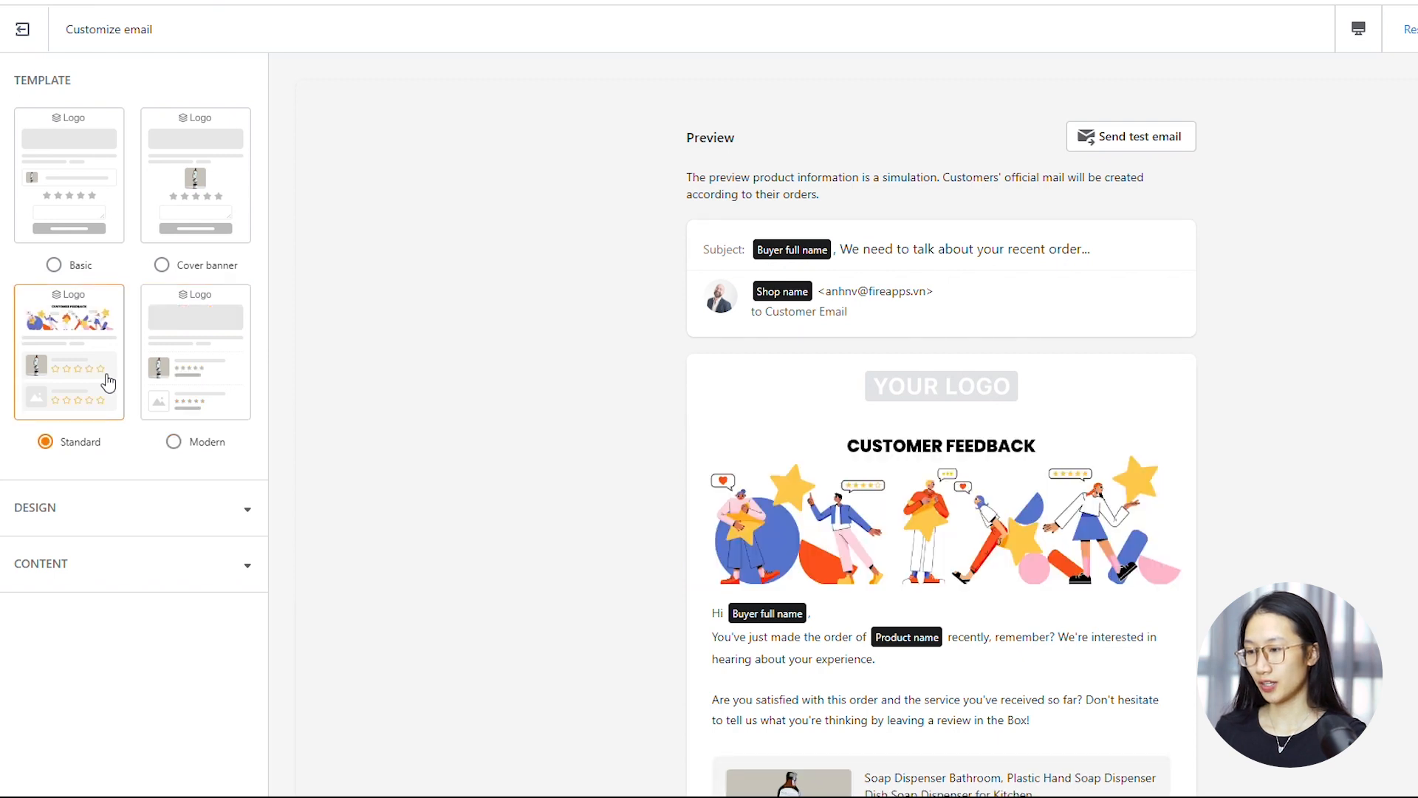
click(196, 227)
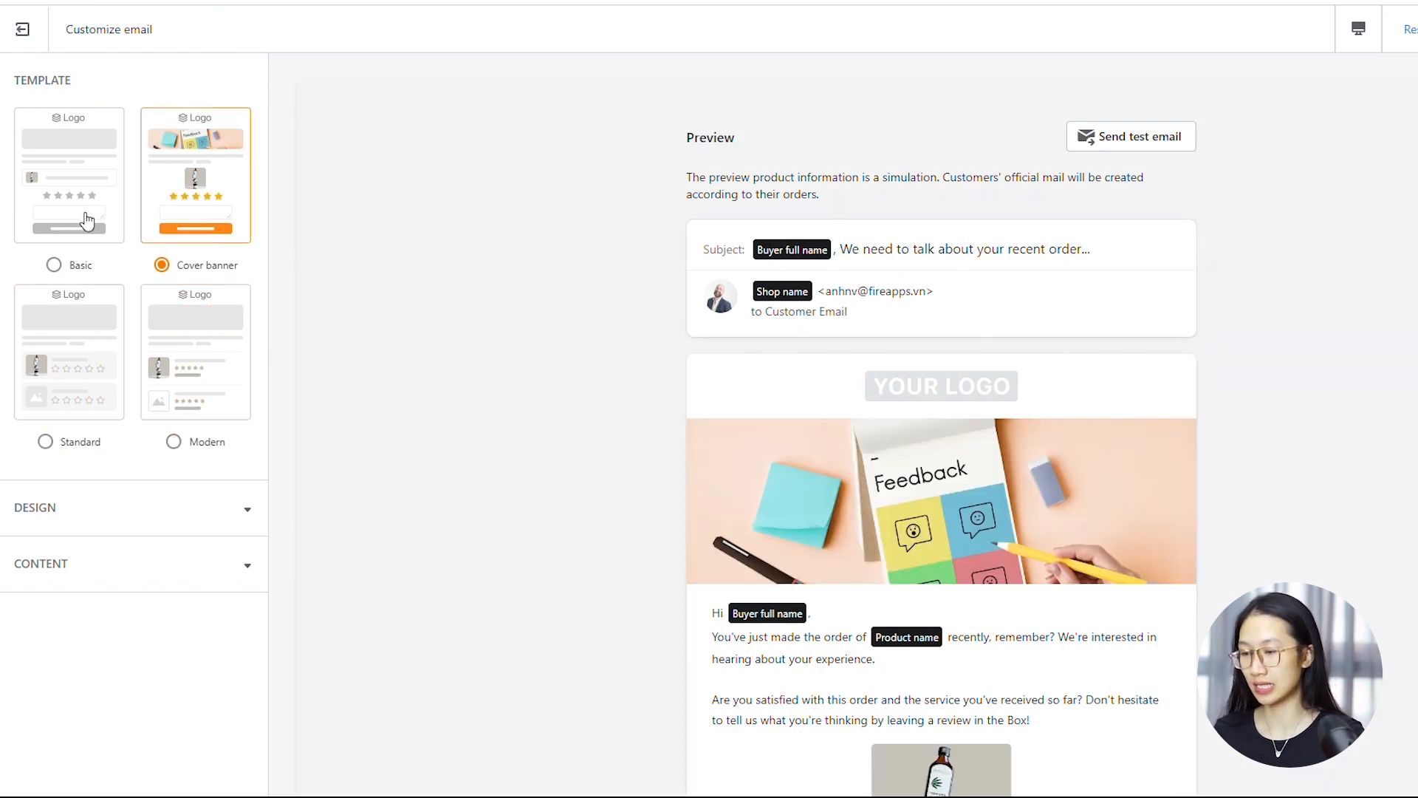
scroll(678, 382, down, 2)
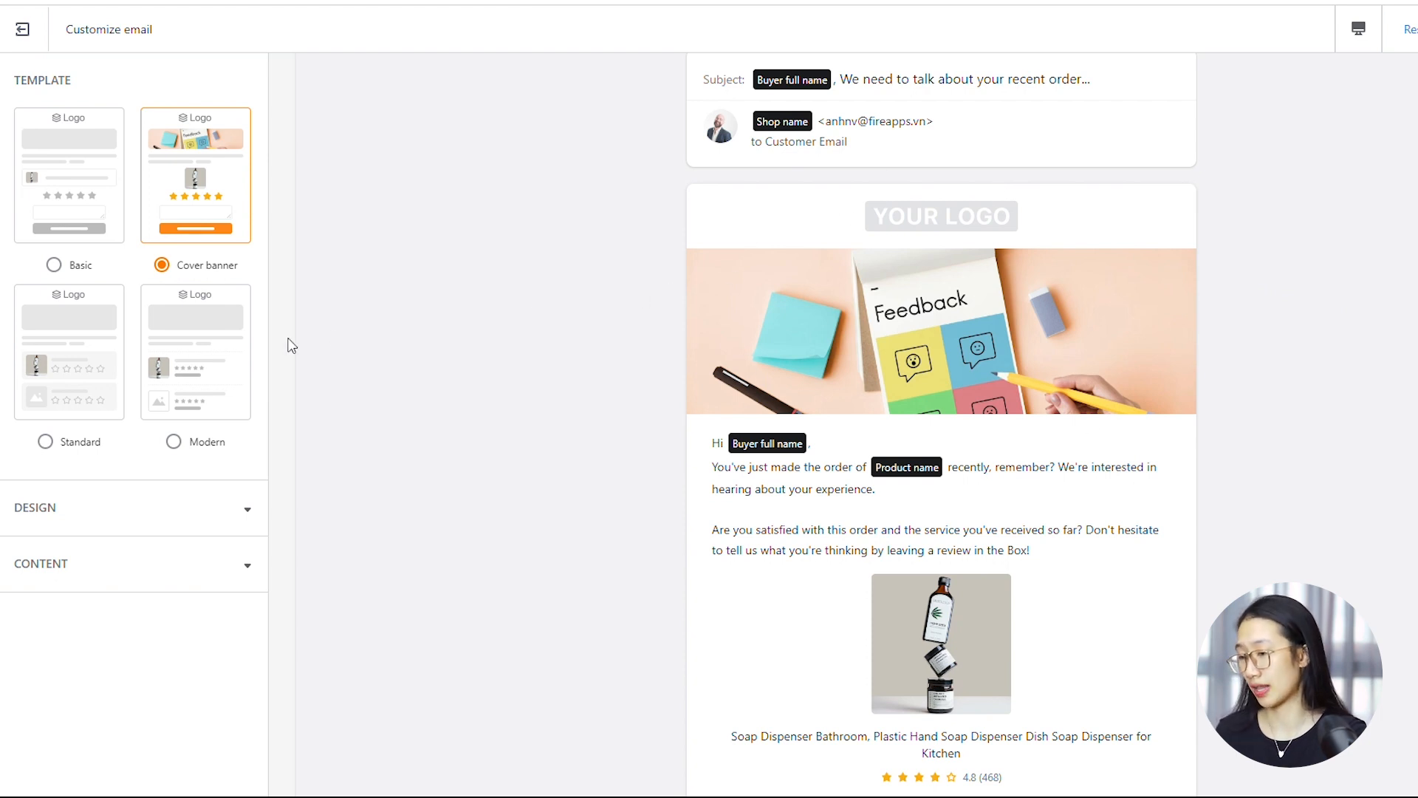
Examine the email's Design settings for the logo, banner image, colors and current reviews
click(100, 517)
scroll(117, 508, down, 6)
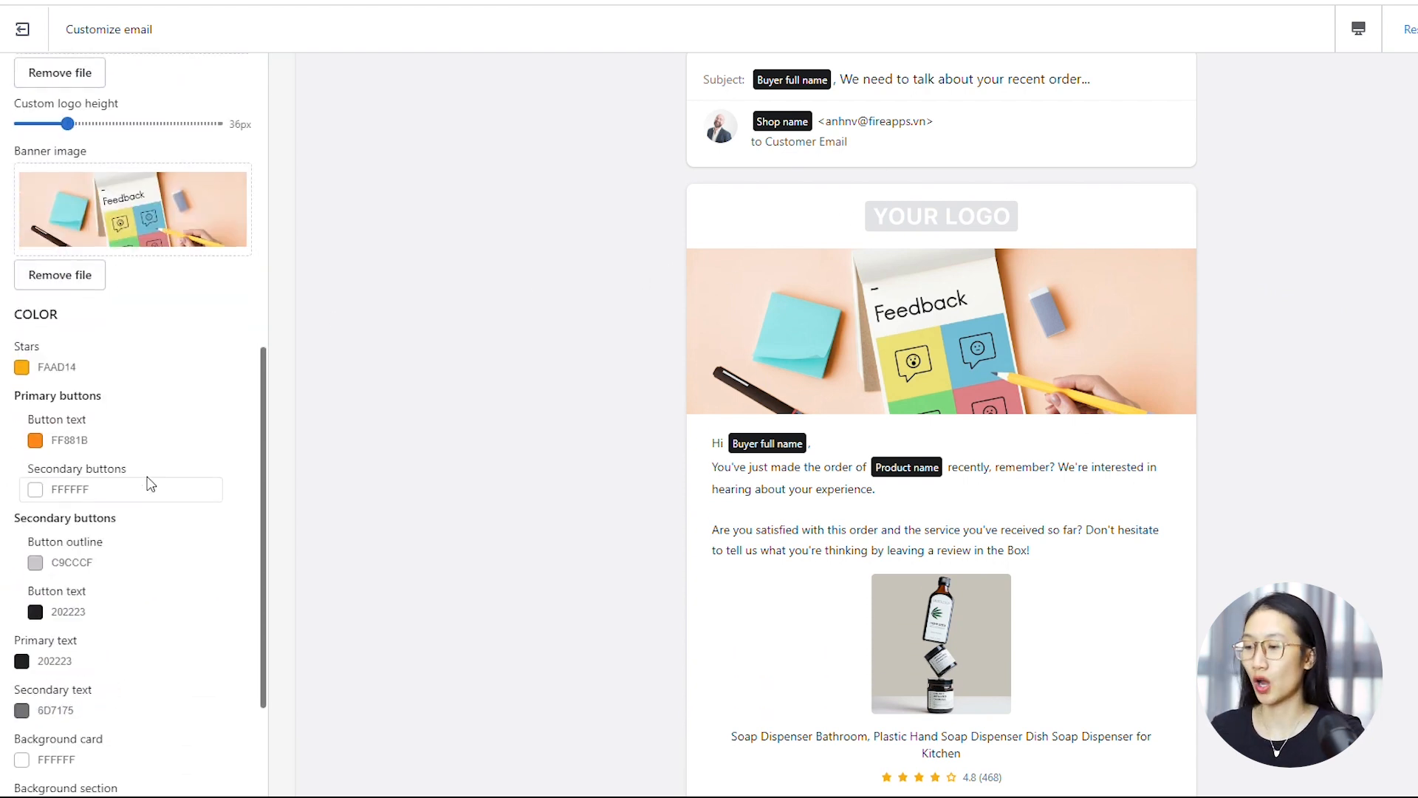
scroll(187, 463, down, 3)
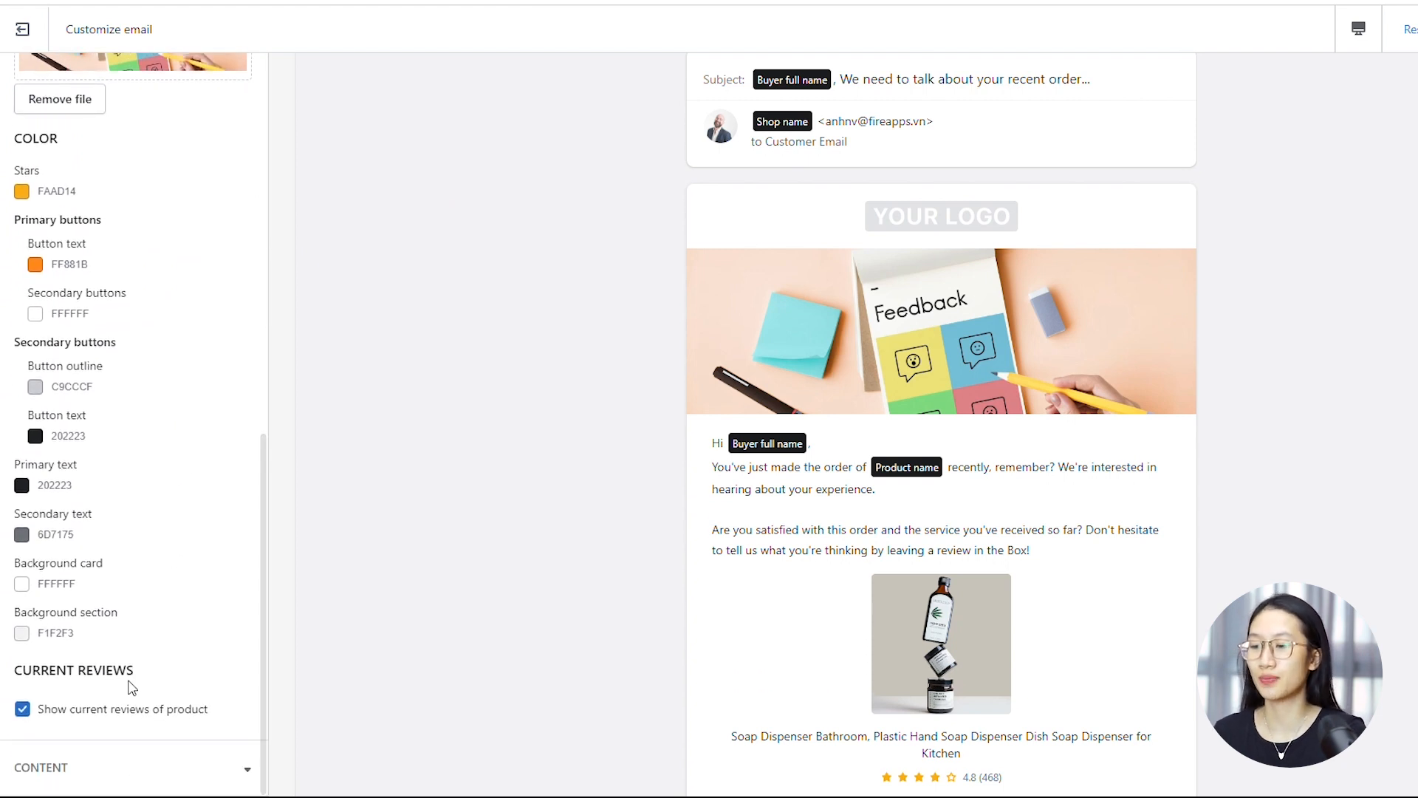
Examine the email's Content settings, including topic, subject, preview text, email content, submit review section and footer
click(65, 774)
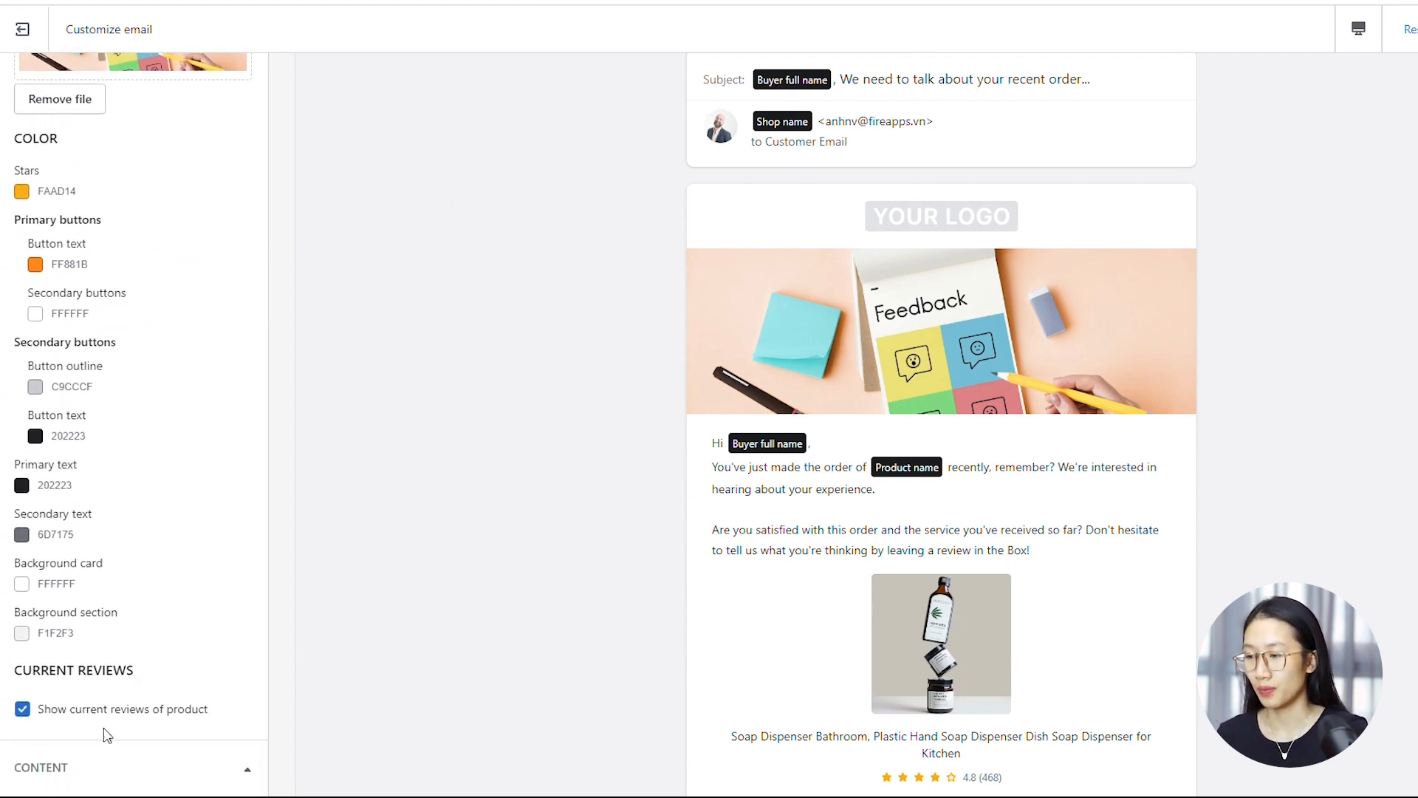
scroll(107, 735, down, 8)
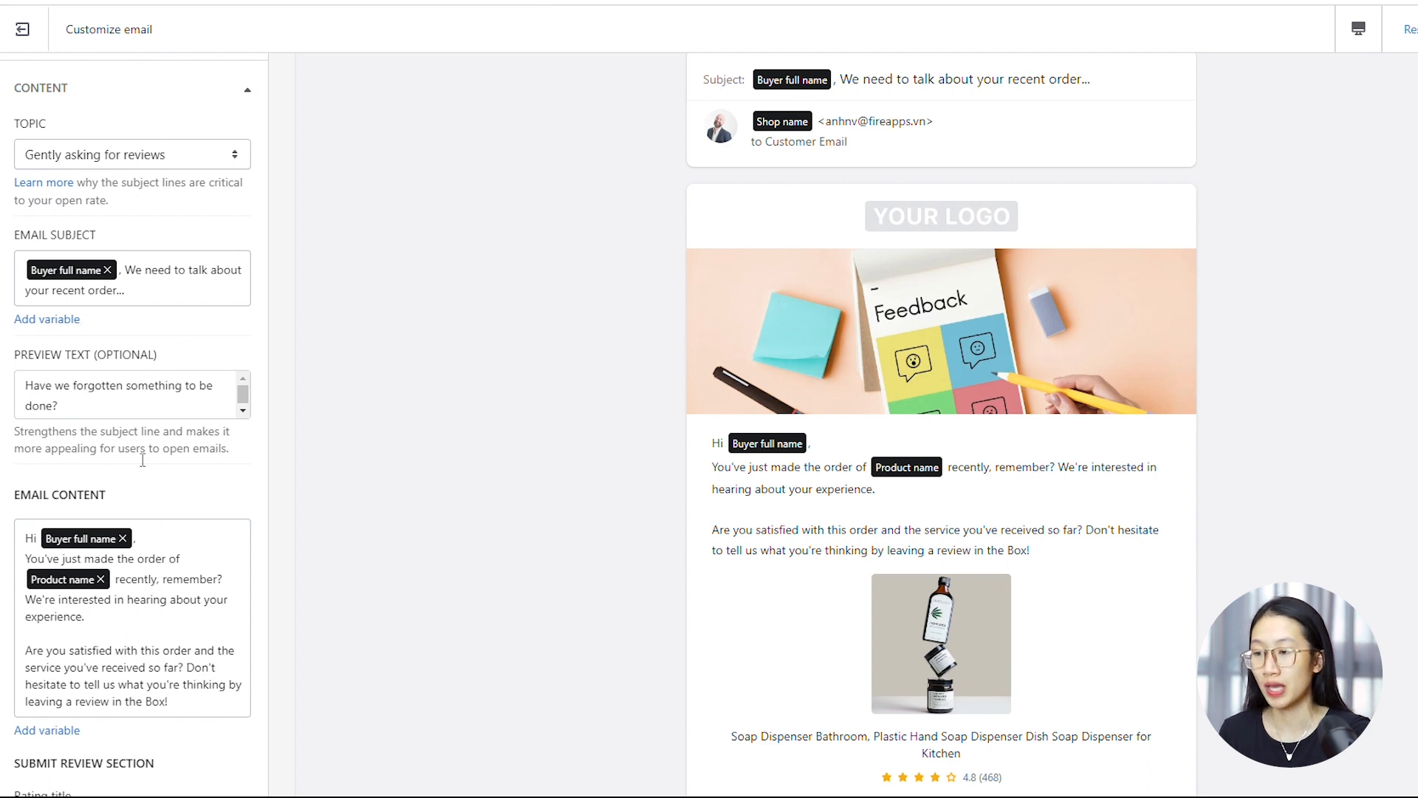
scroll(142, 460, down, 3)
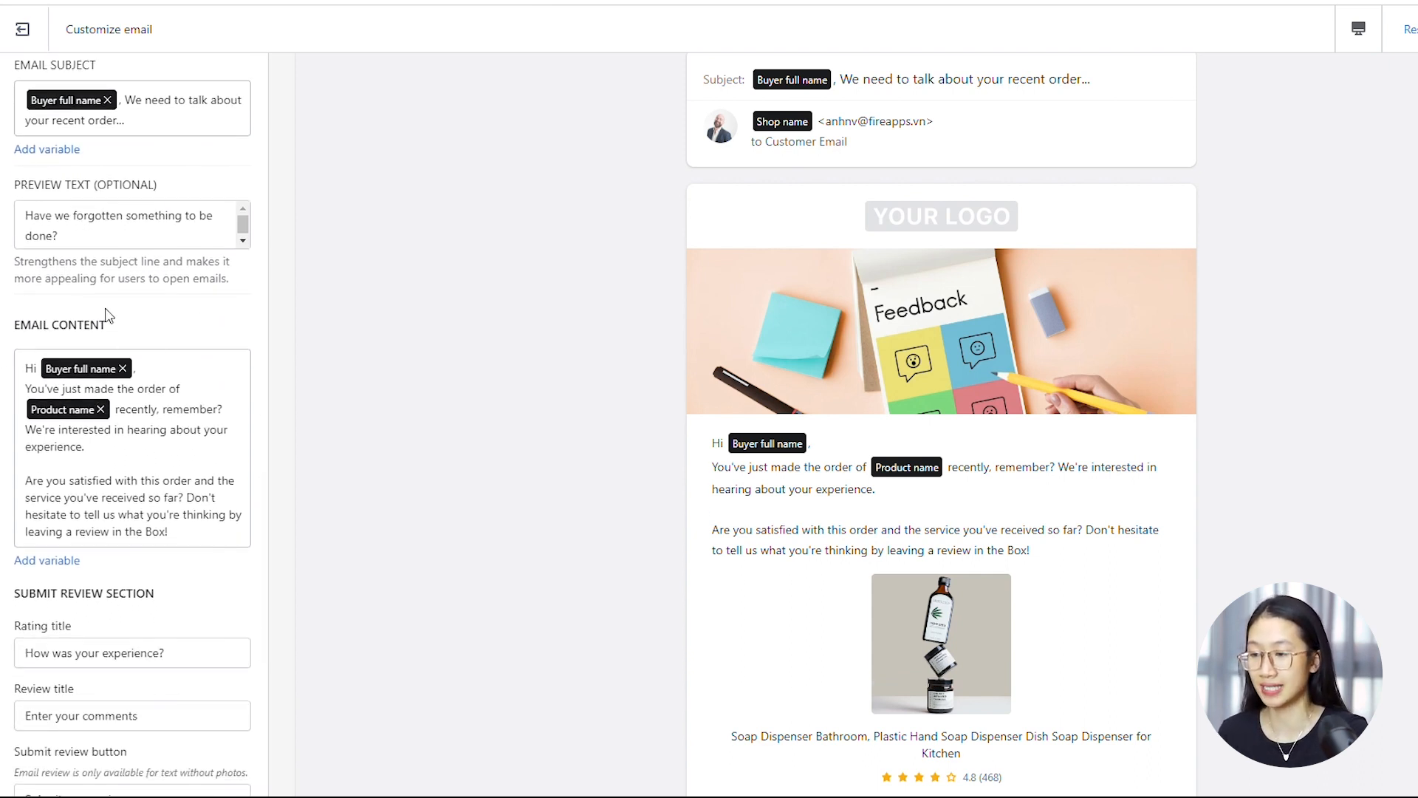
scroll(212, 478, down, 4)
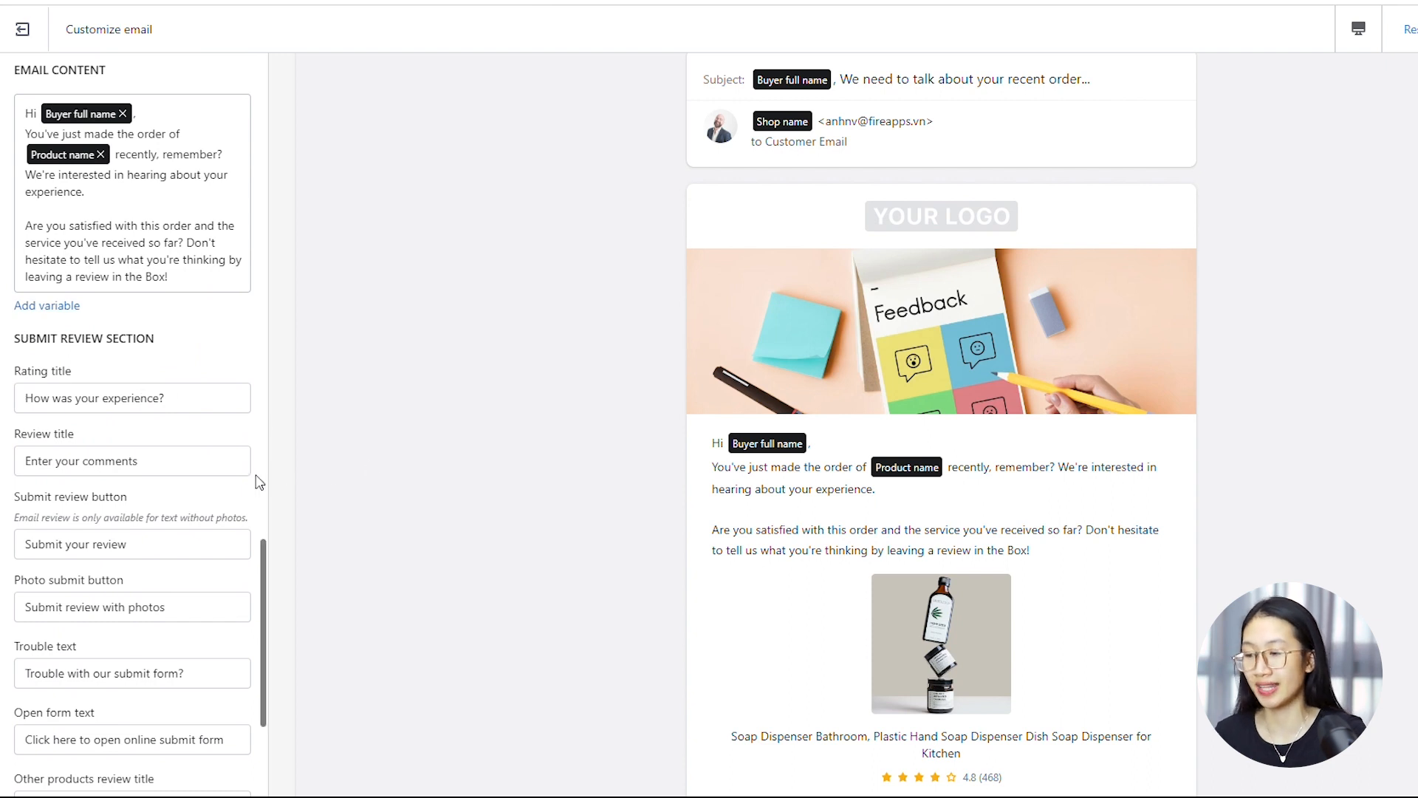
scroll(259, 482, down, 4)
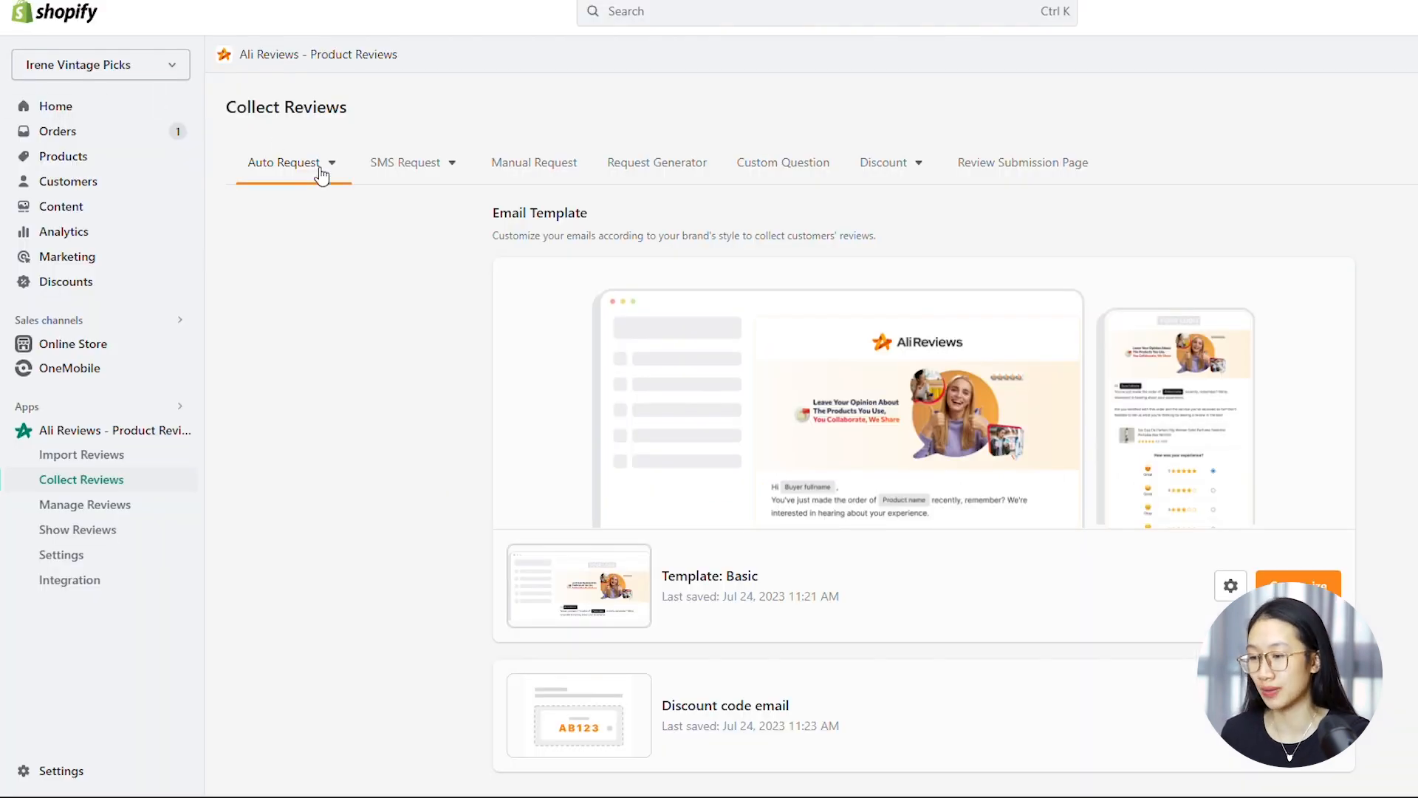
Examine the Email Review Request settings for schedule, order of products, reminder email and old-order review requests
click(319, 172)
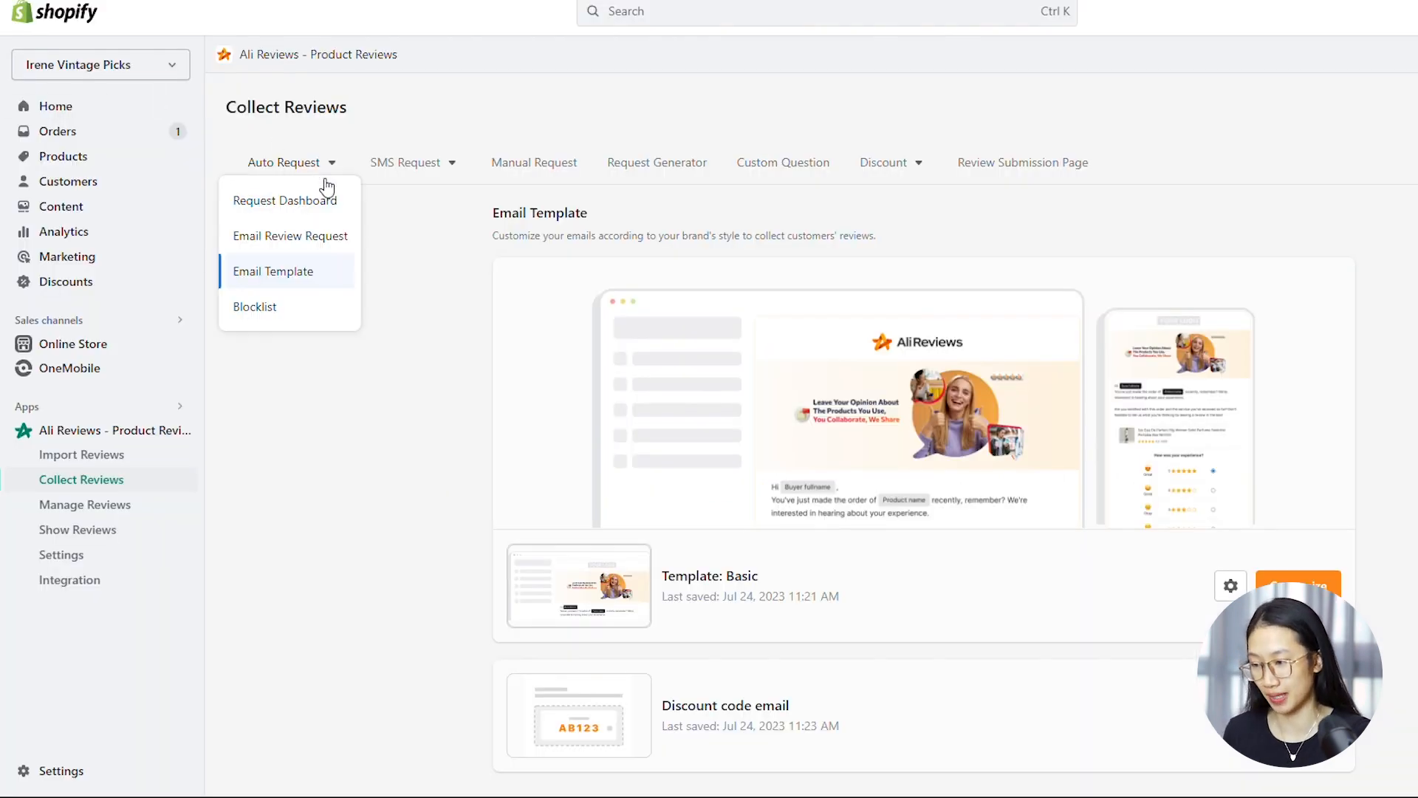
click(330, 238)
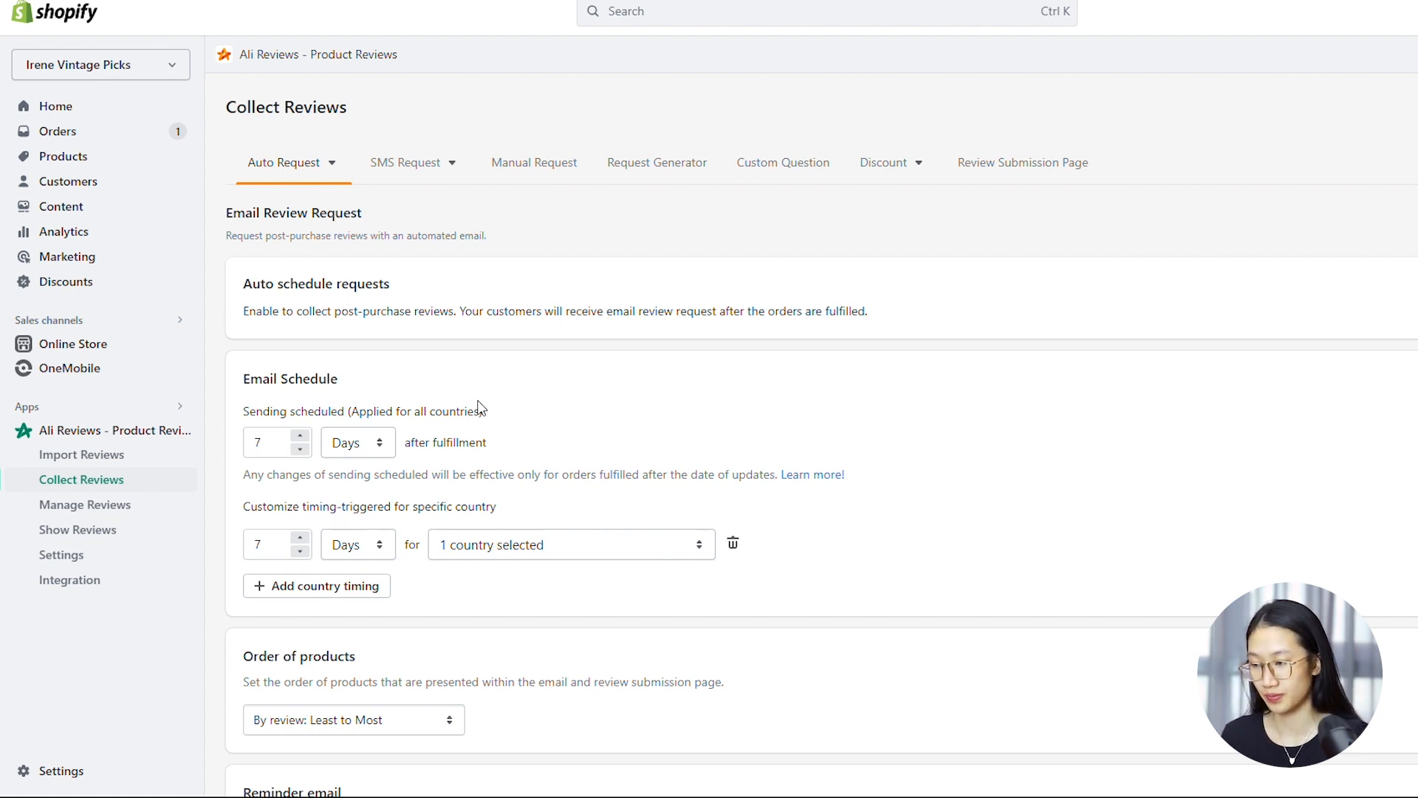
scroll(480, 408, down, 5)
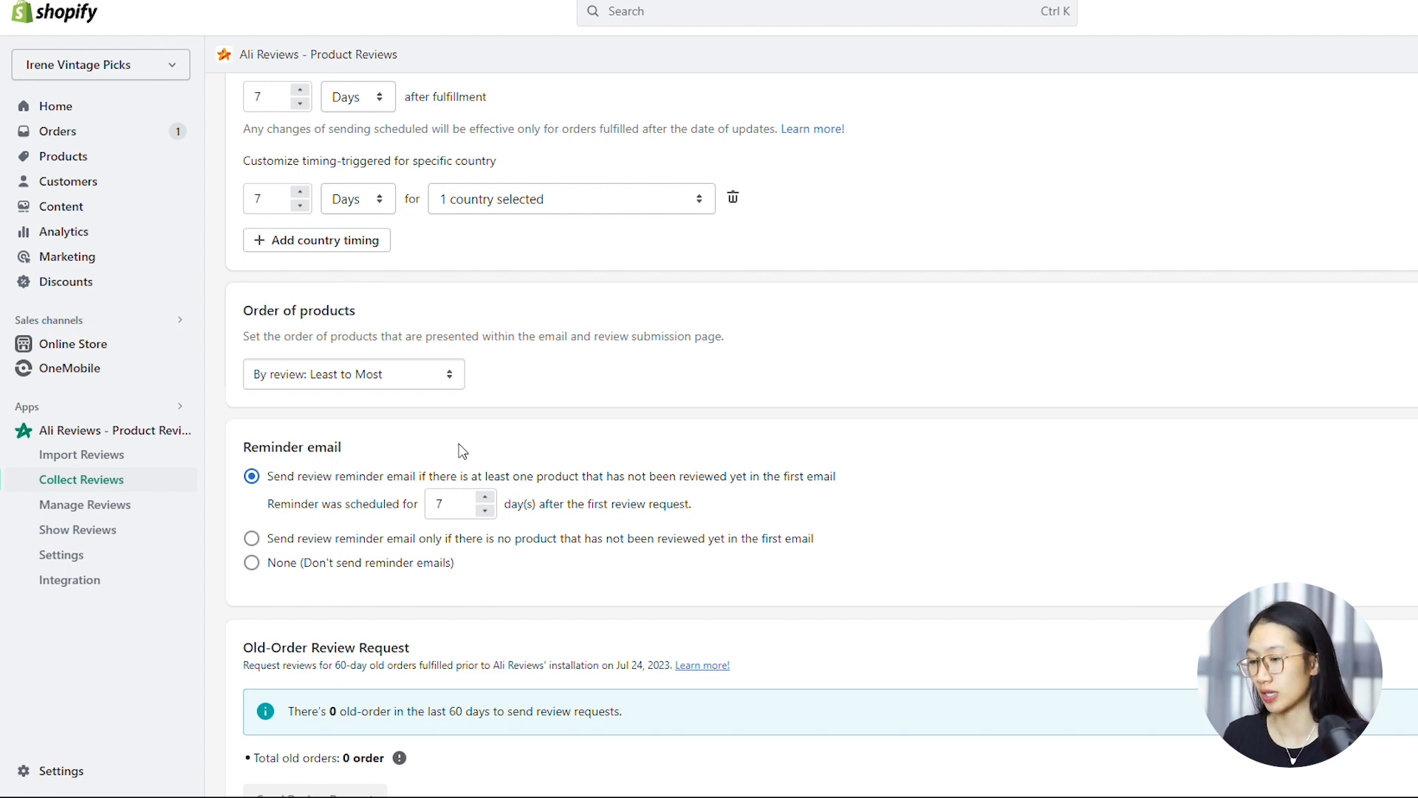
scroll(462, 451, down, 2)
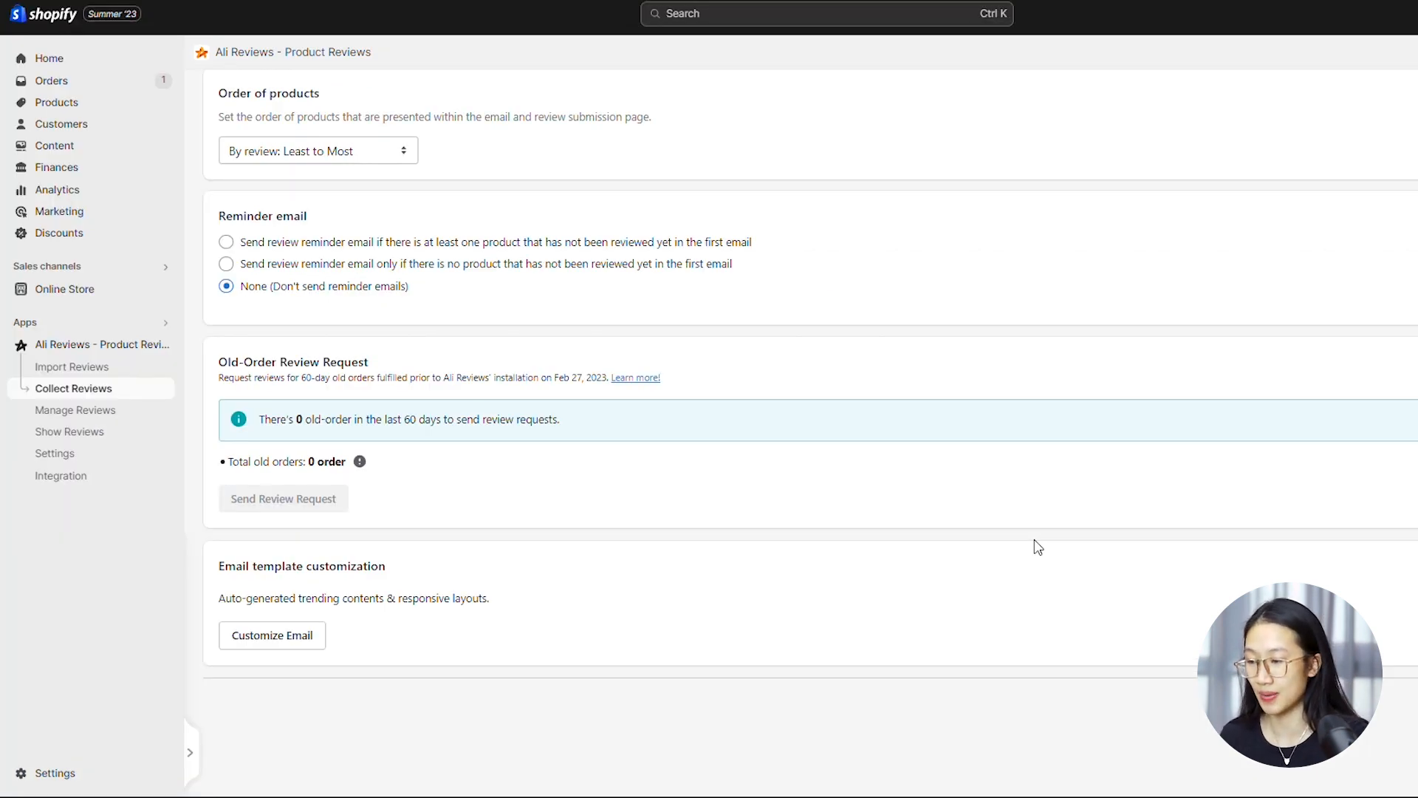
scroll(1038, 547, up, 7)
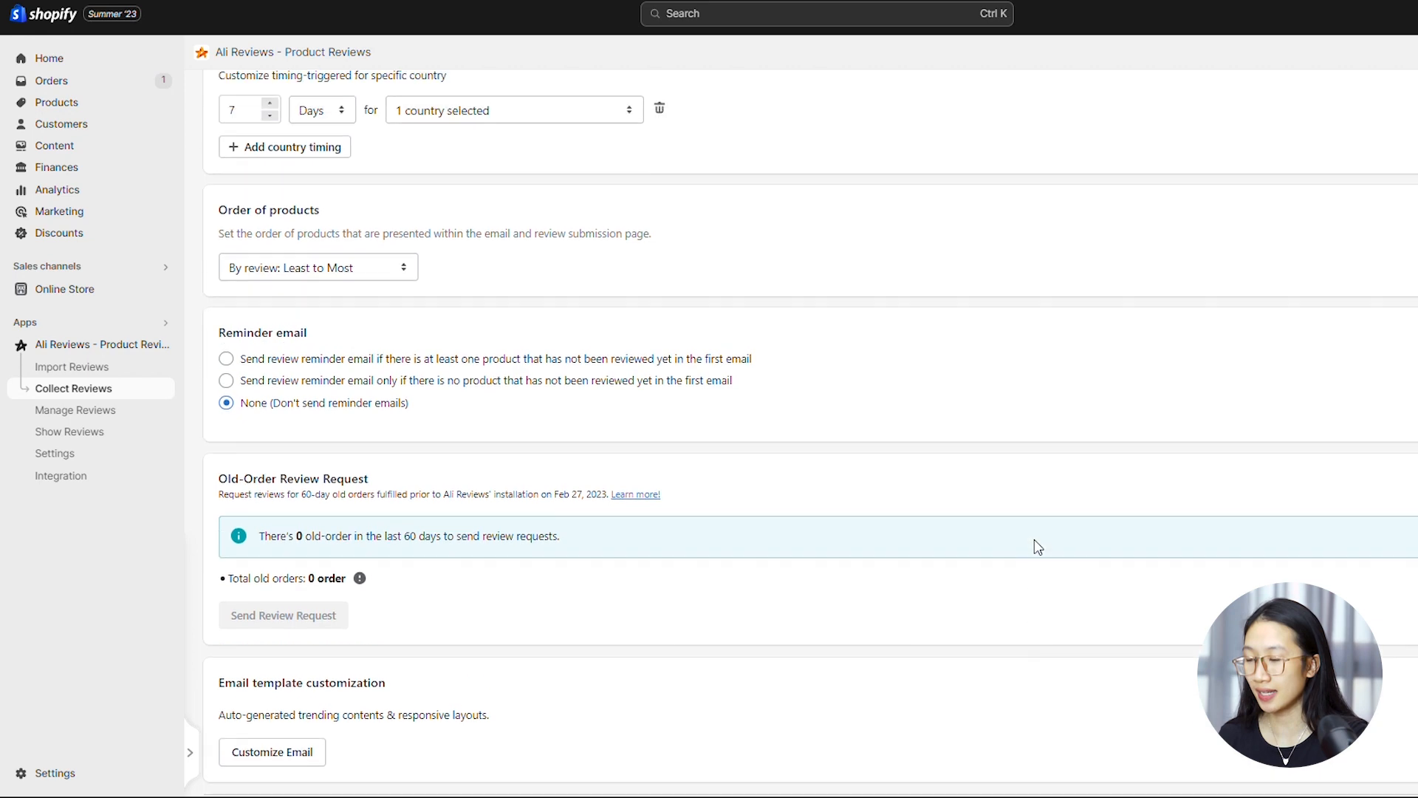
Open the SMS Request settings and enable SMS review requests to collect post-purchase reviews
click(387, 158)
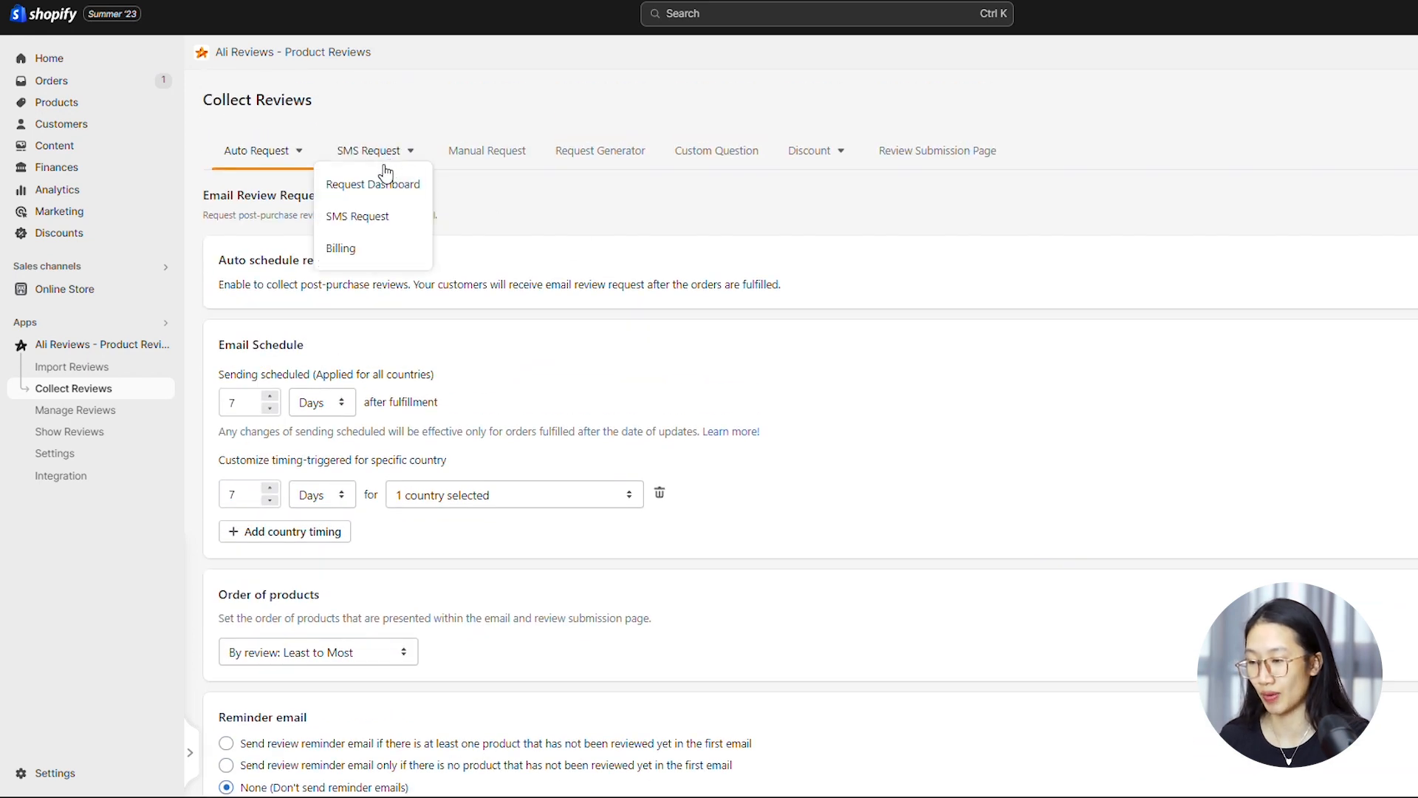
click(361, 227)
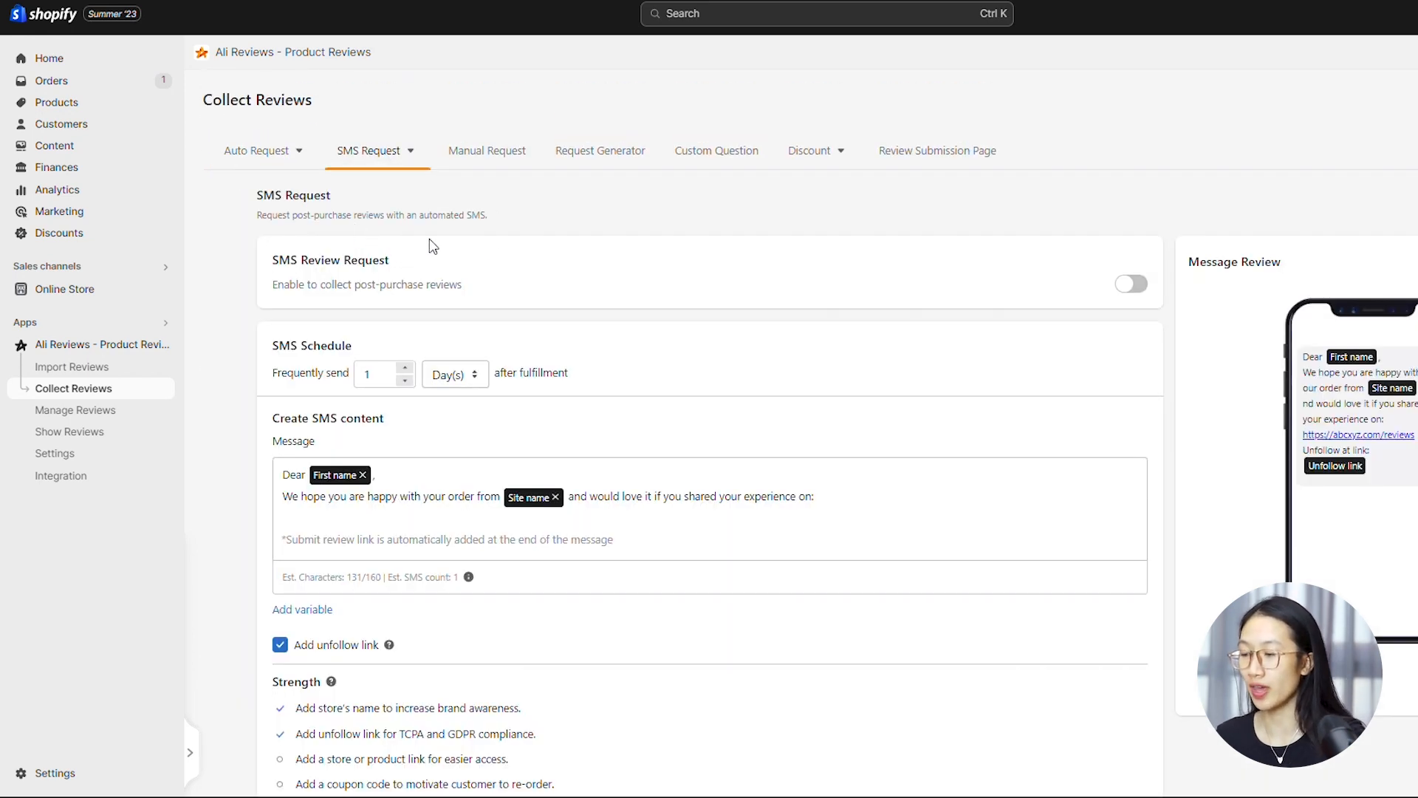
click(1138, 292)
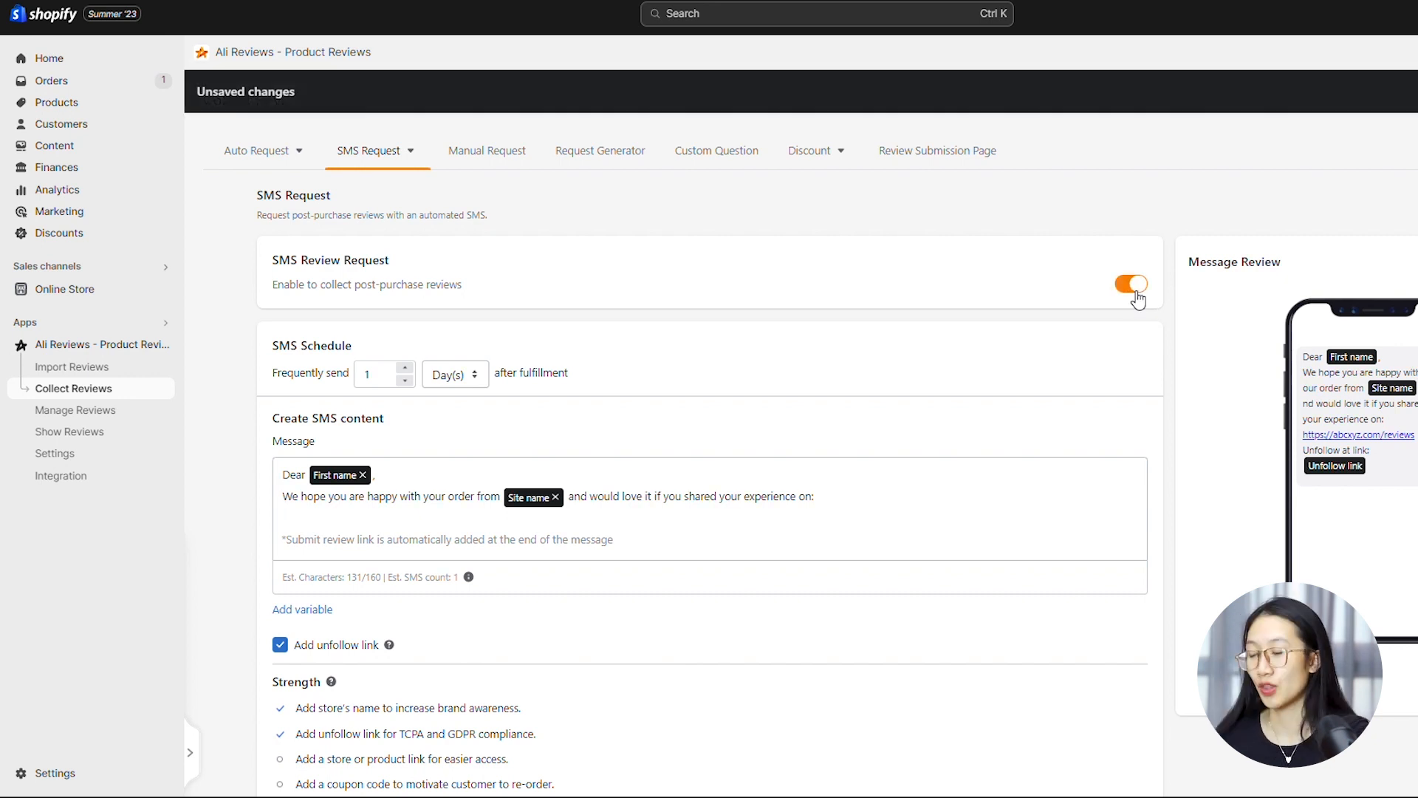
Set the SMS schedule to 7 days after fulfillment and save the settings
scroll(1190, 368, down, 2)
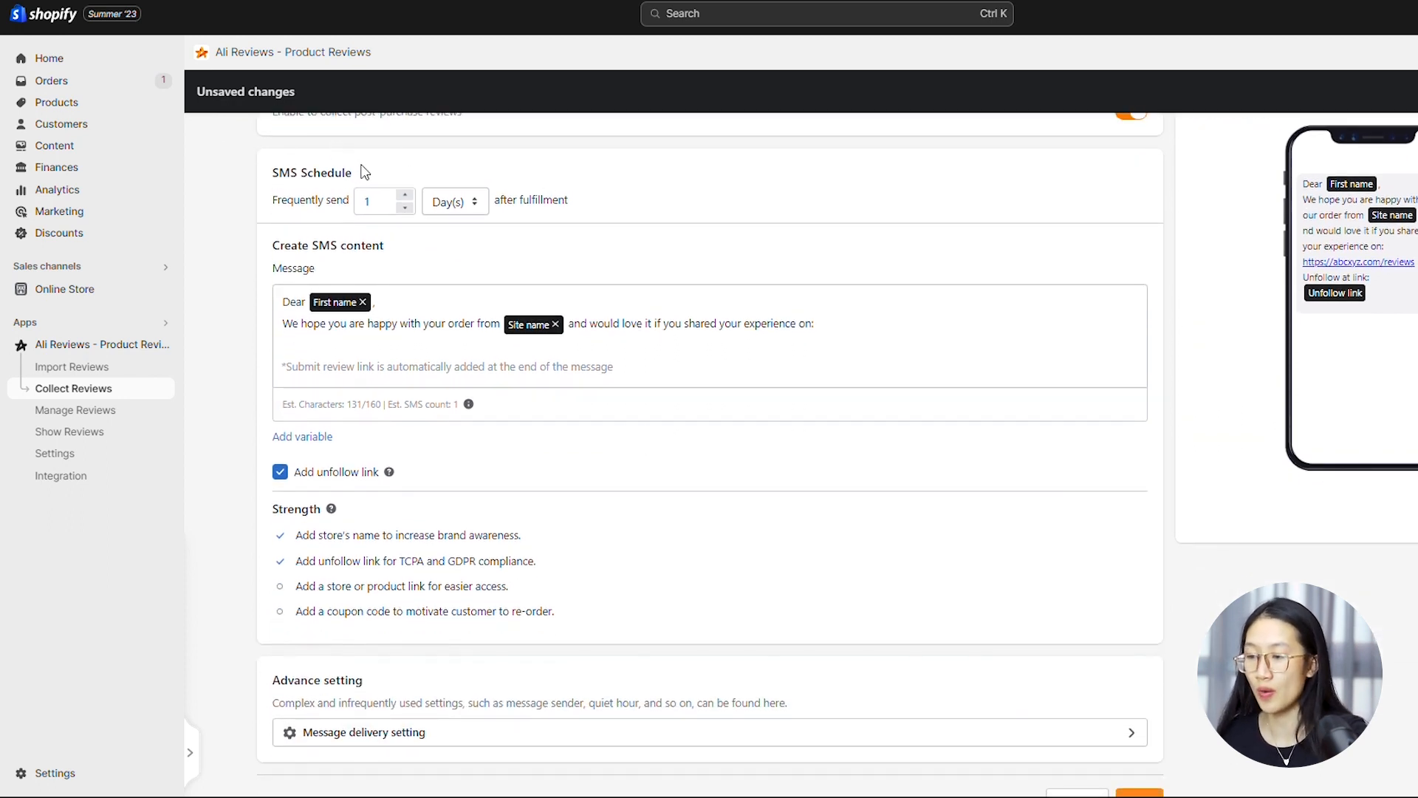
click(385, 209)
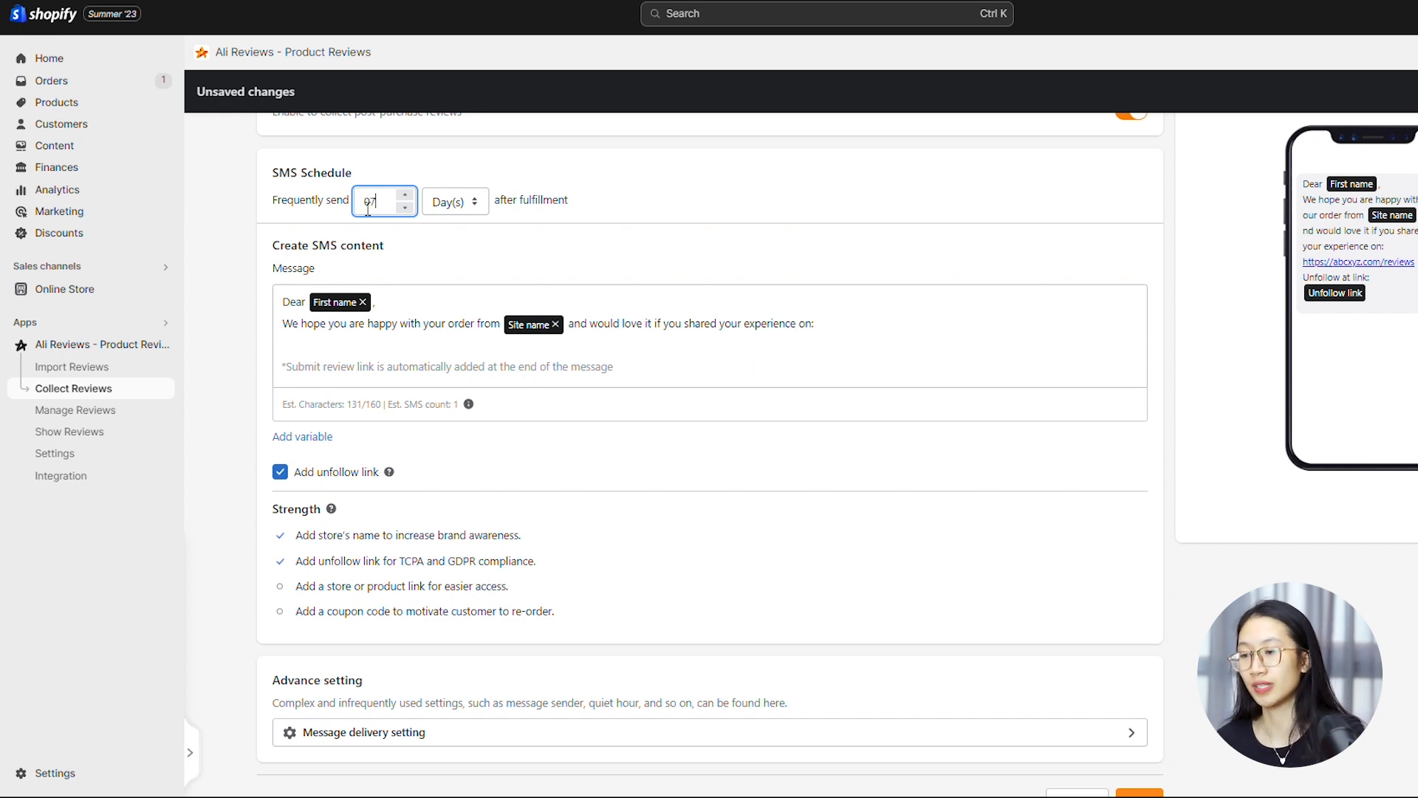
click(706, 215)
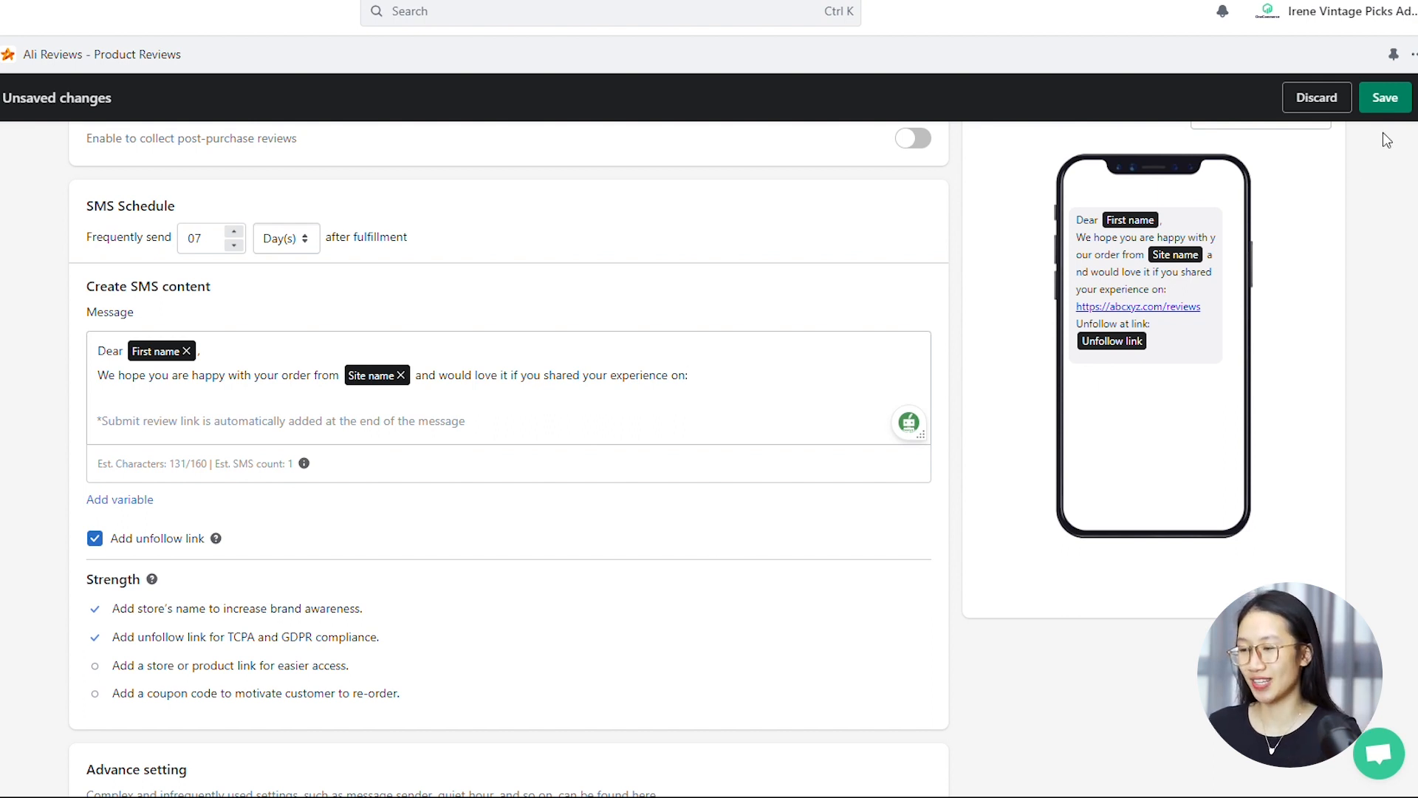
click(1385, 97)
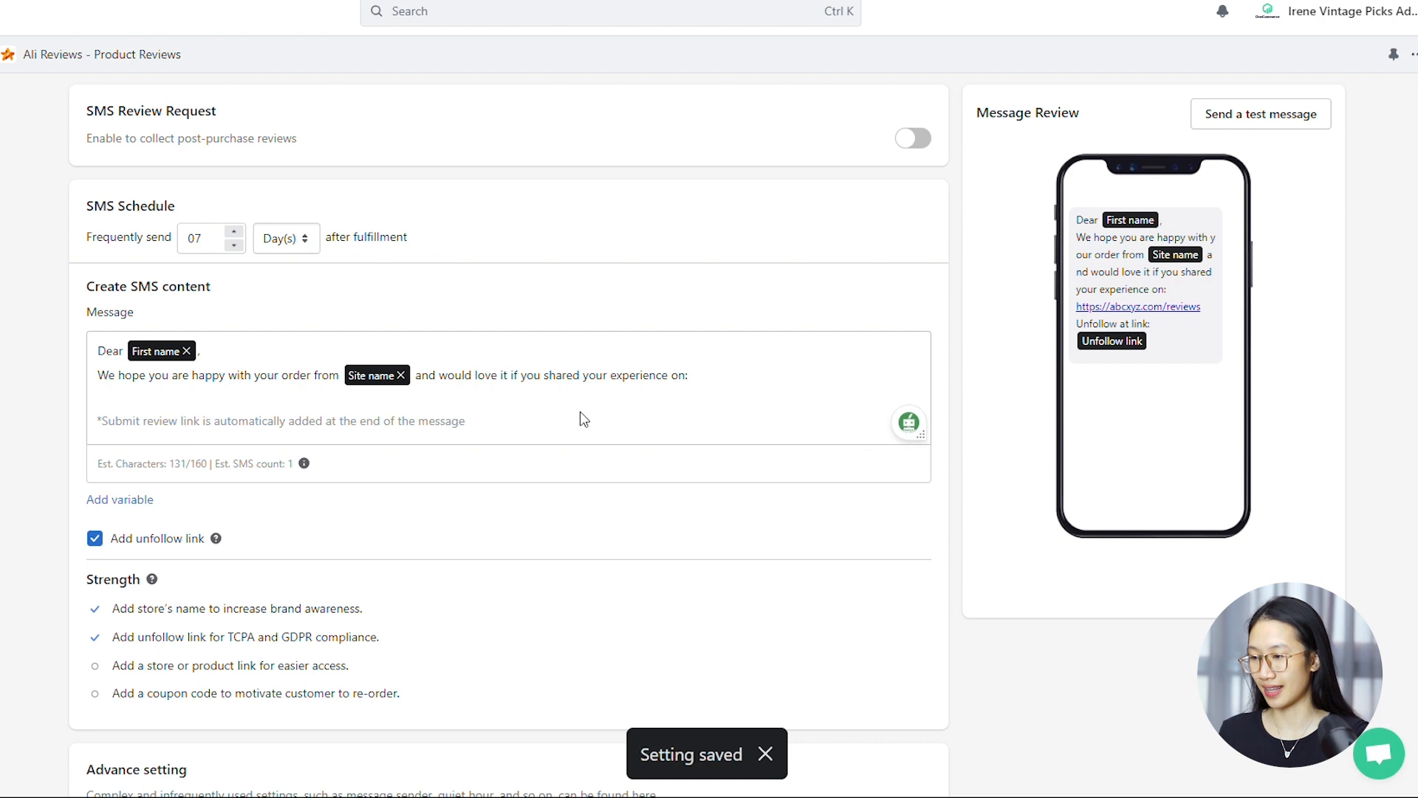
View the SMS request billing page with its balance and top-up history
scroll(307, 270, up, 3)
click(190, 162)
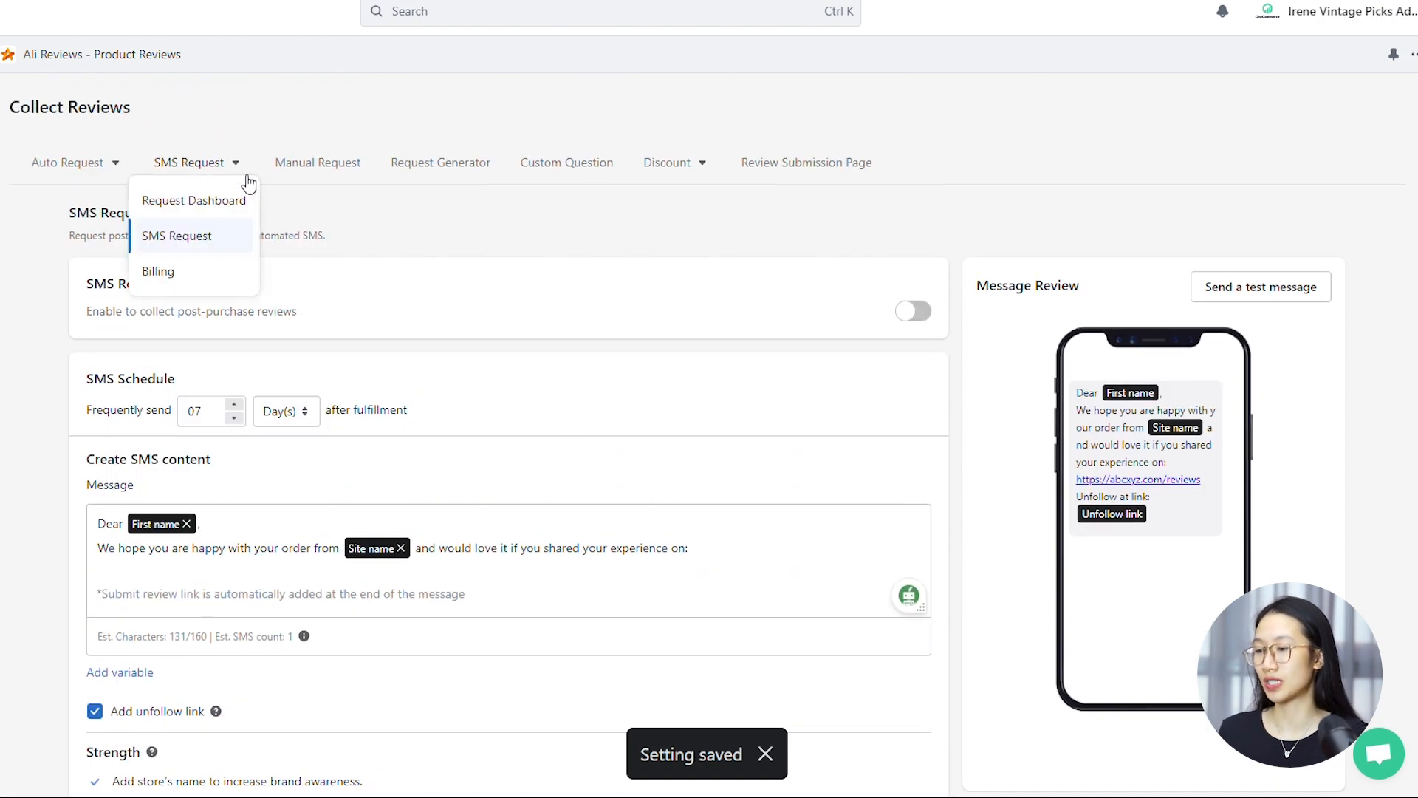
click(207, 274)
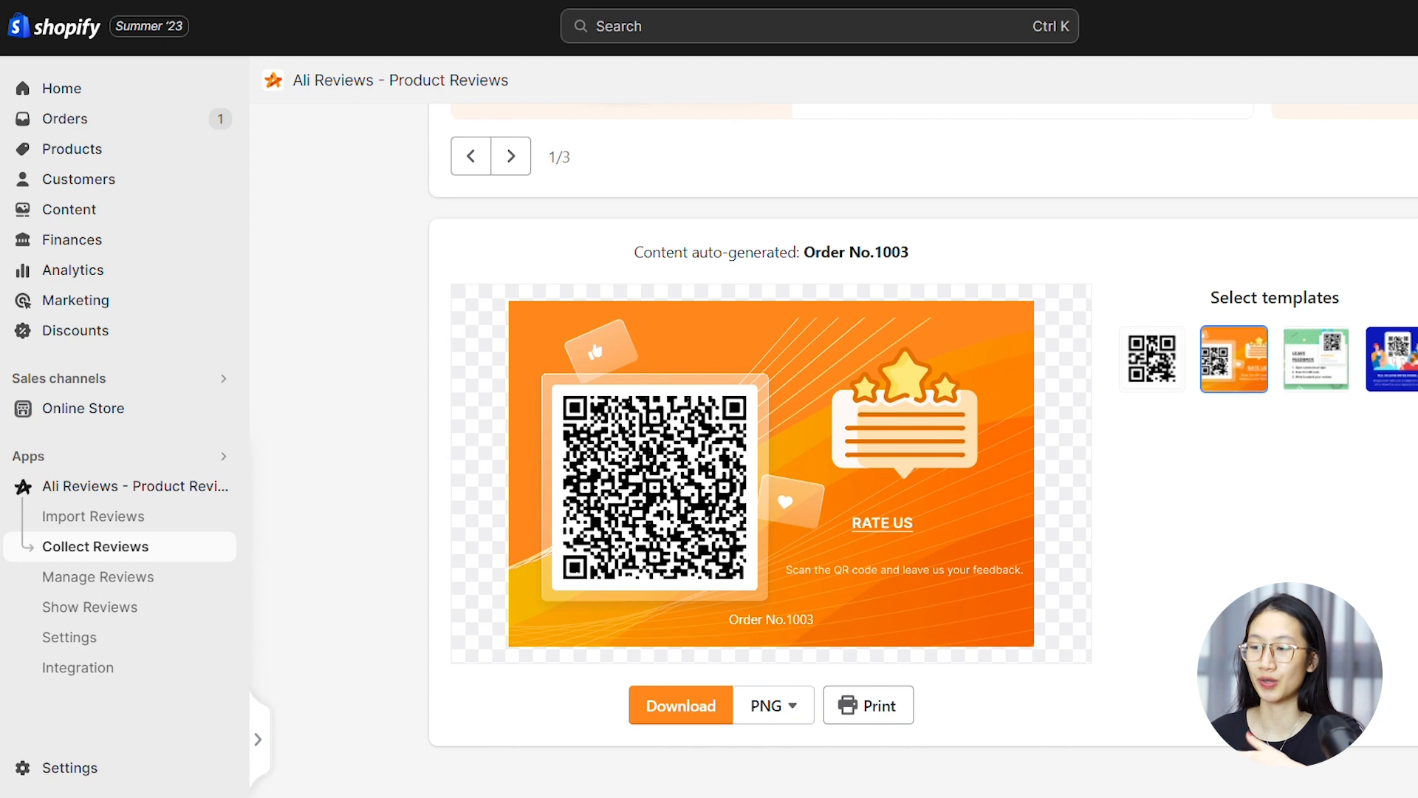
Preview the green Leave Feedback template and the blue template for the QR code request
click(1334, 381)
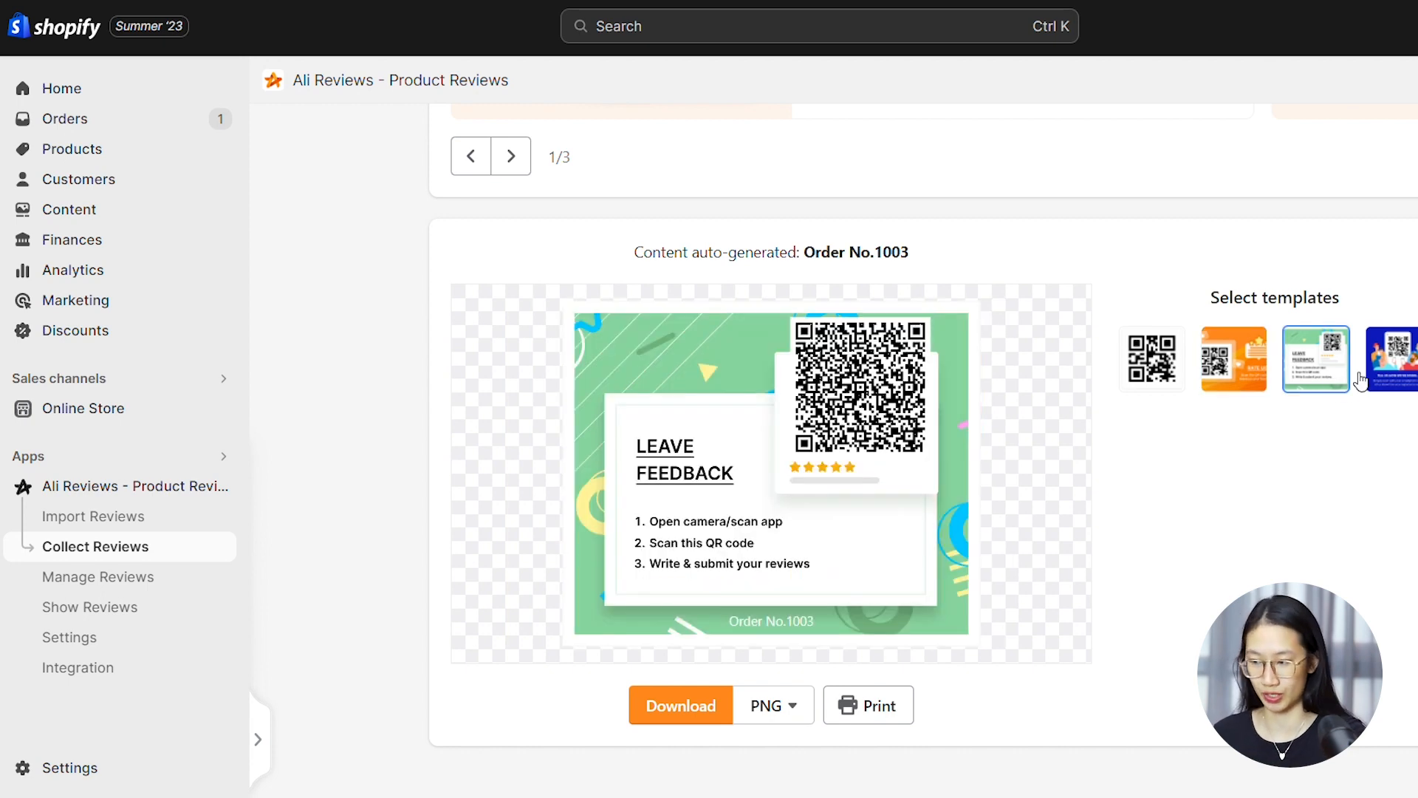
click(1400, 377)
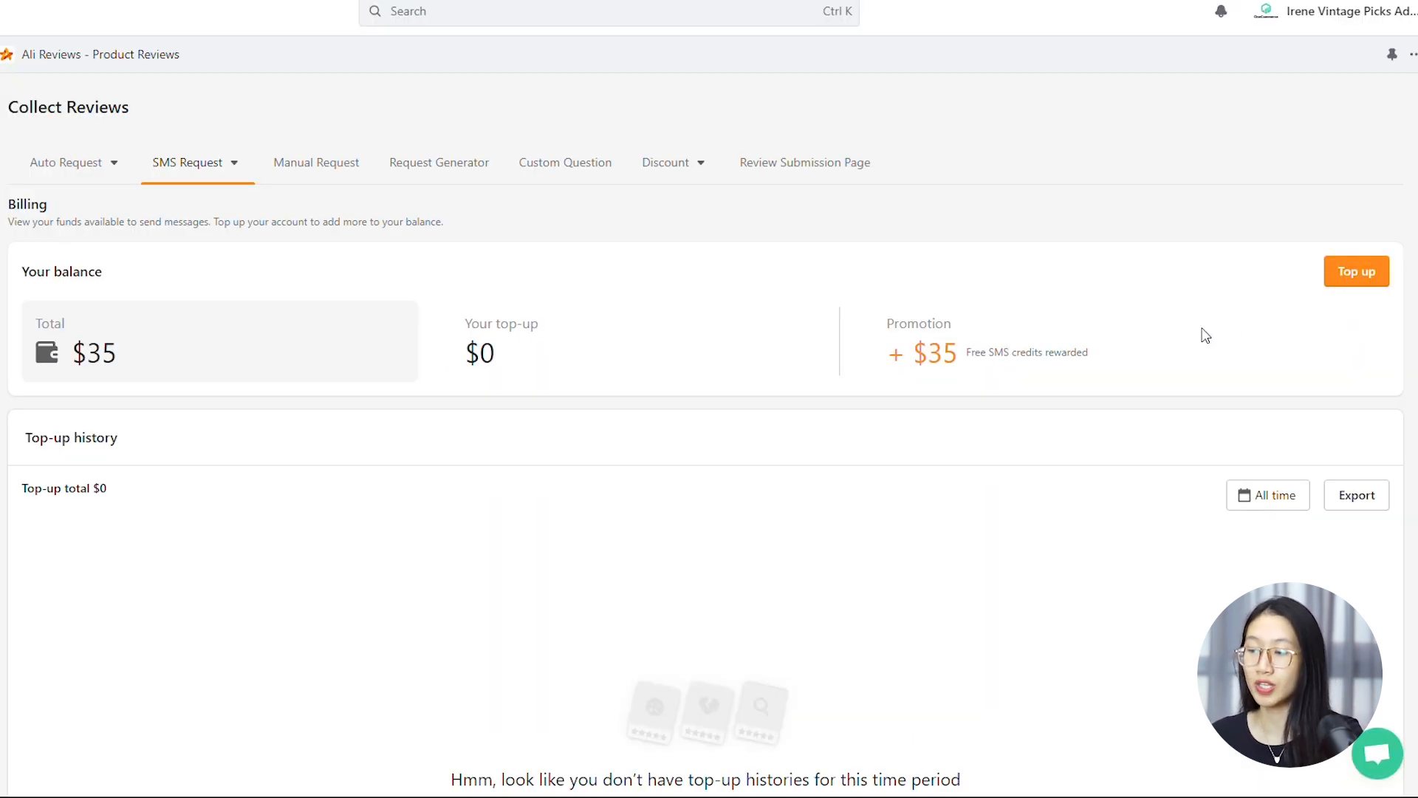
Examine the QR code creation page for the fulfilled order in the Request Generator, and return to the dashboard
click(466, 174)
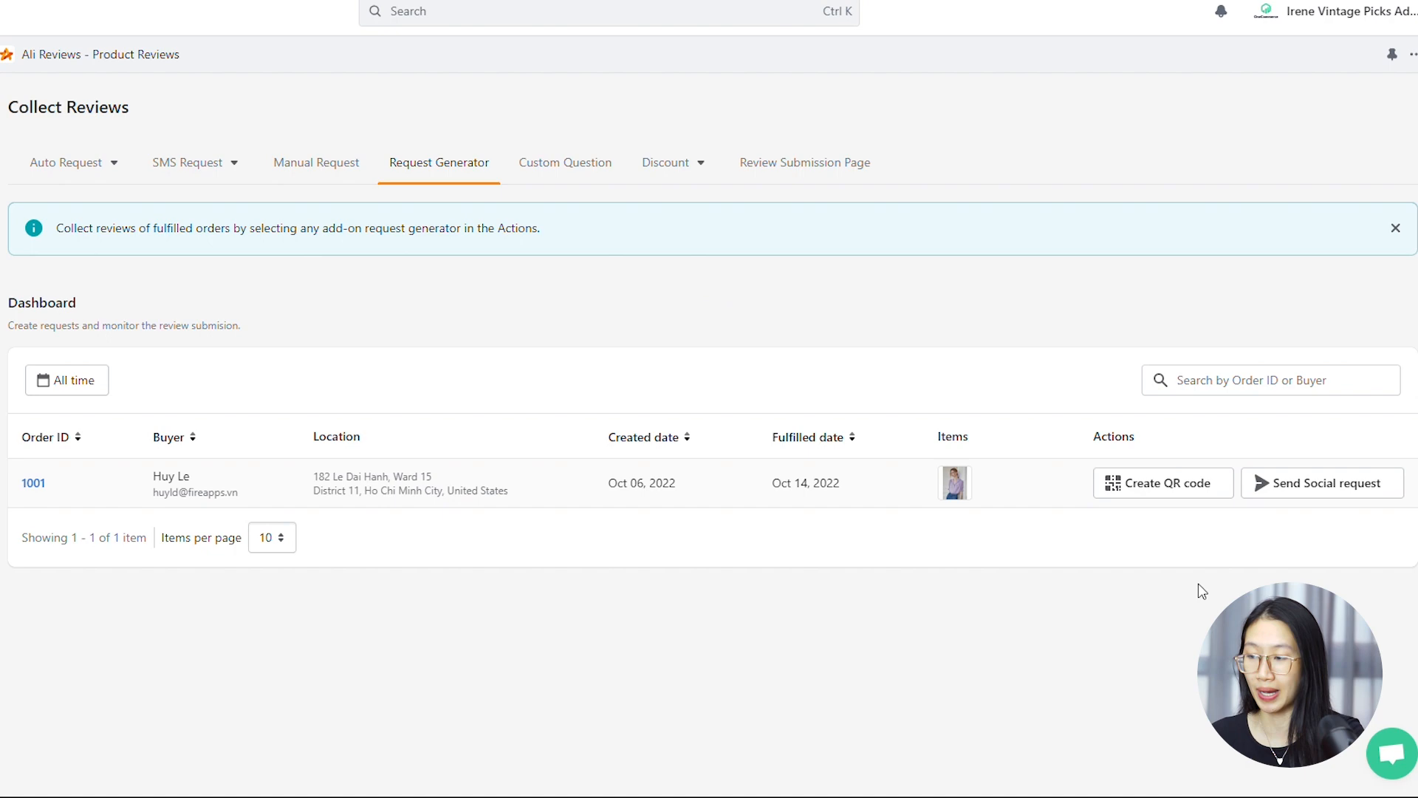
click(1193, 489)
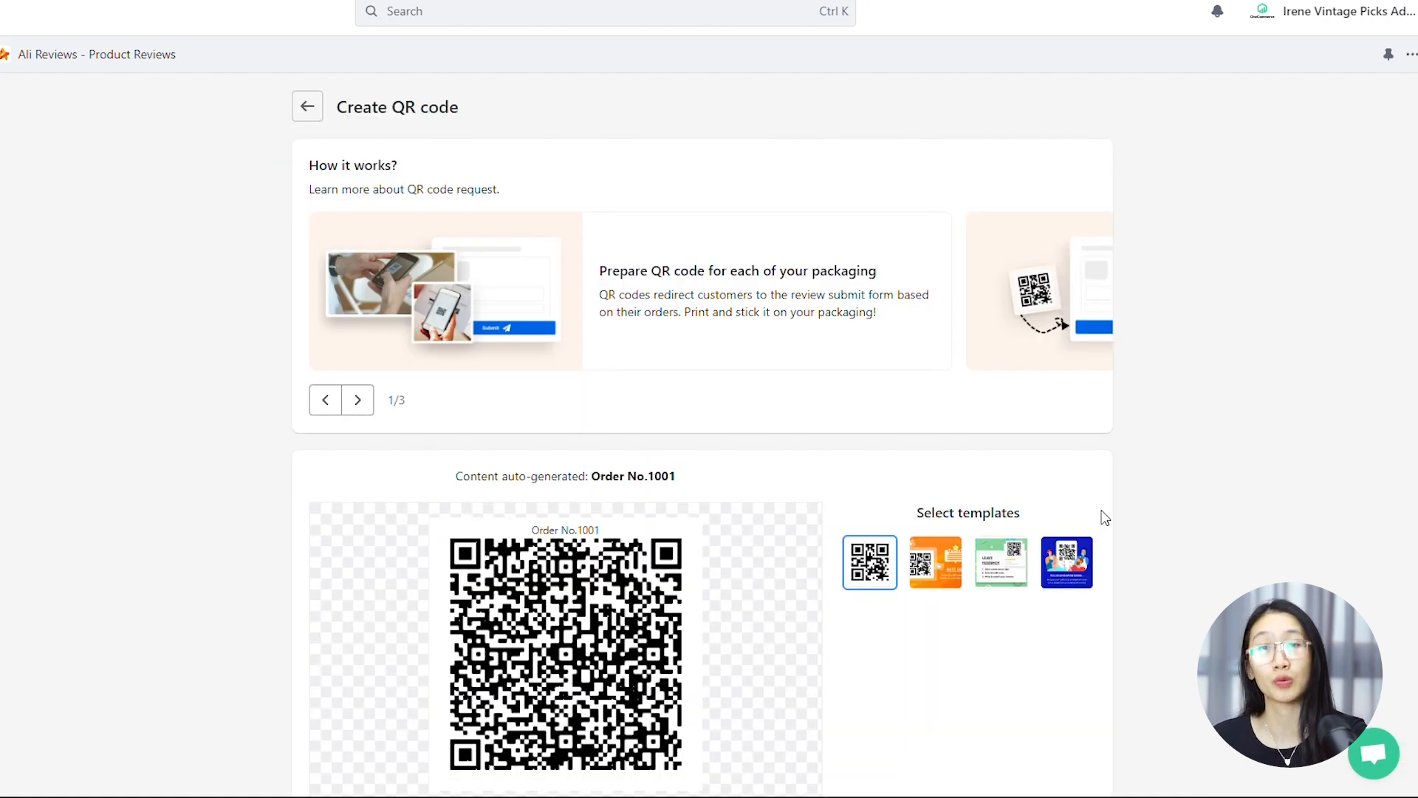
scroll(1102, 517, down, 3)
scroll(1101, 517, up, 3)
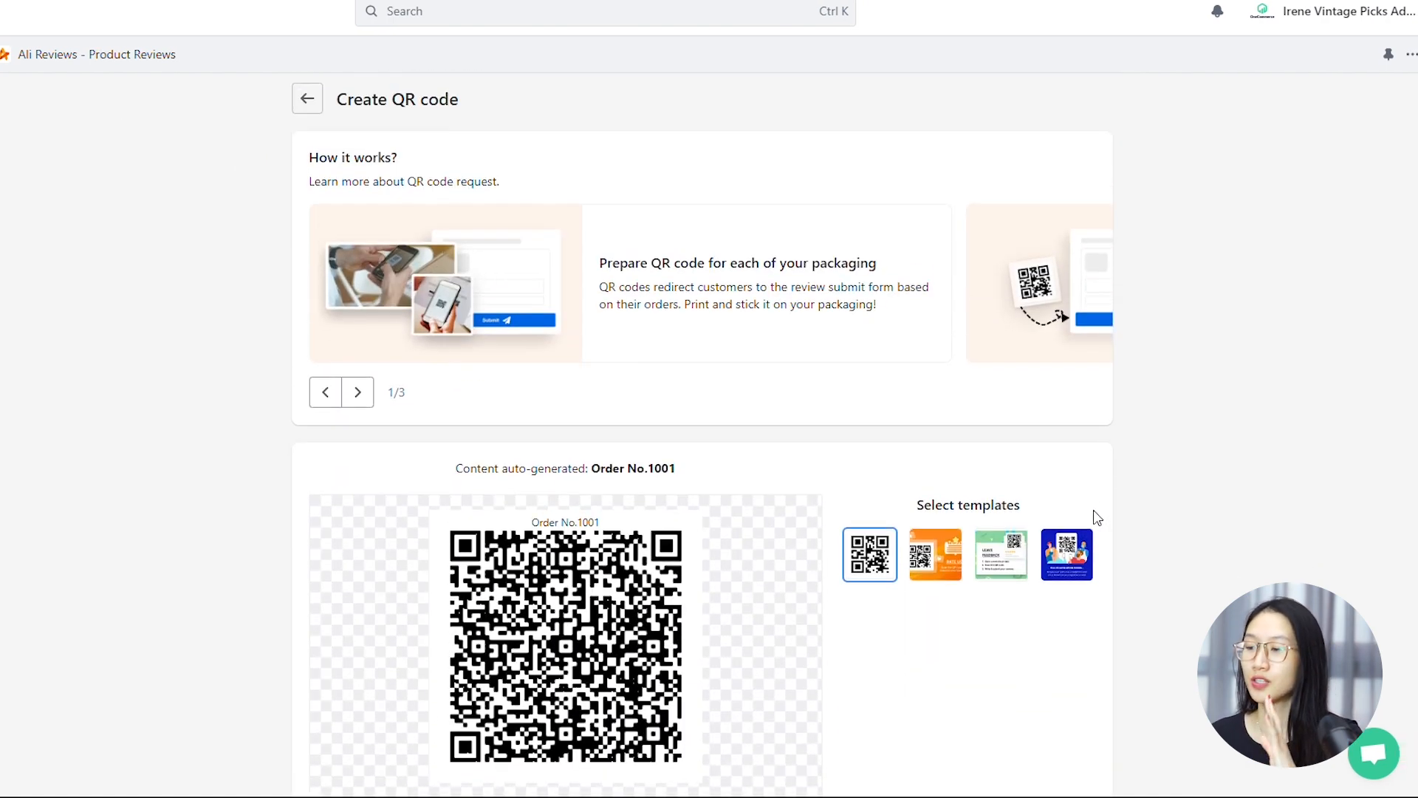
click(304, 108)
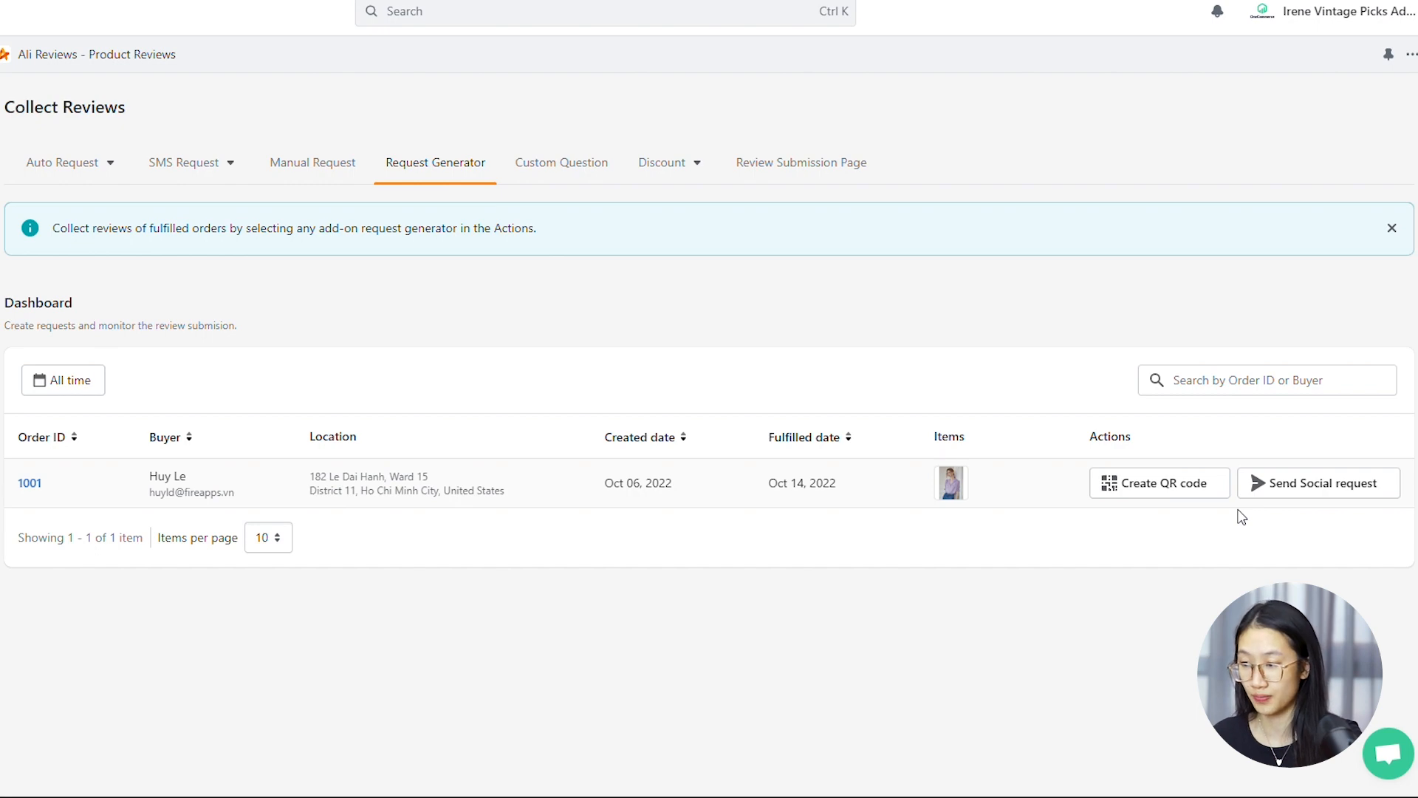
Open the social review request for the fulfilled order and examine its template choice, message and preview
click(1304, 491)
scroll(1241, 488, down, 1)
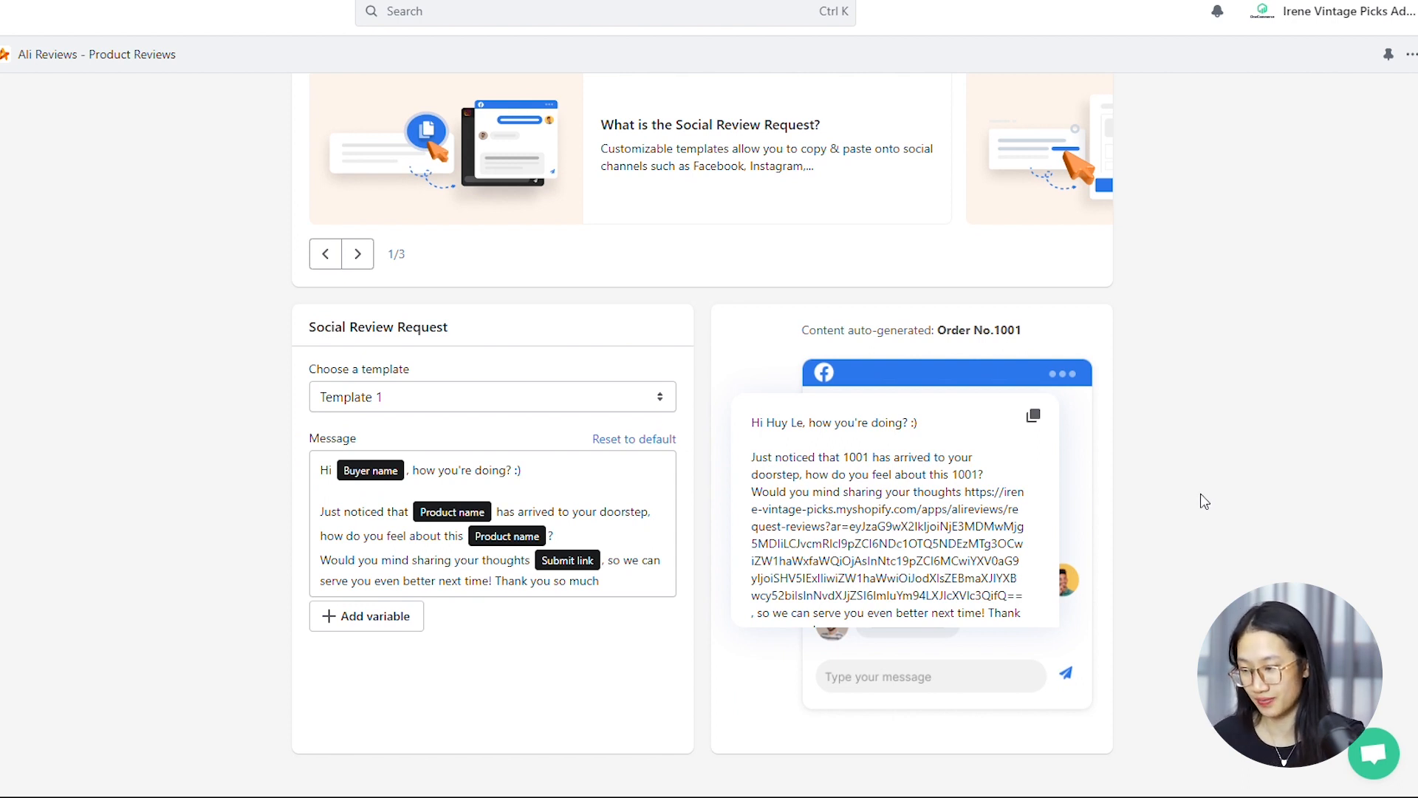
click(655, 399)
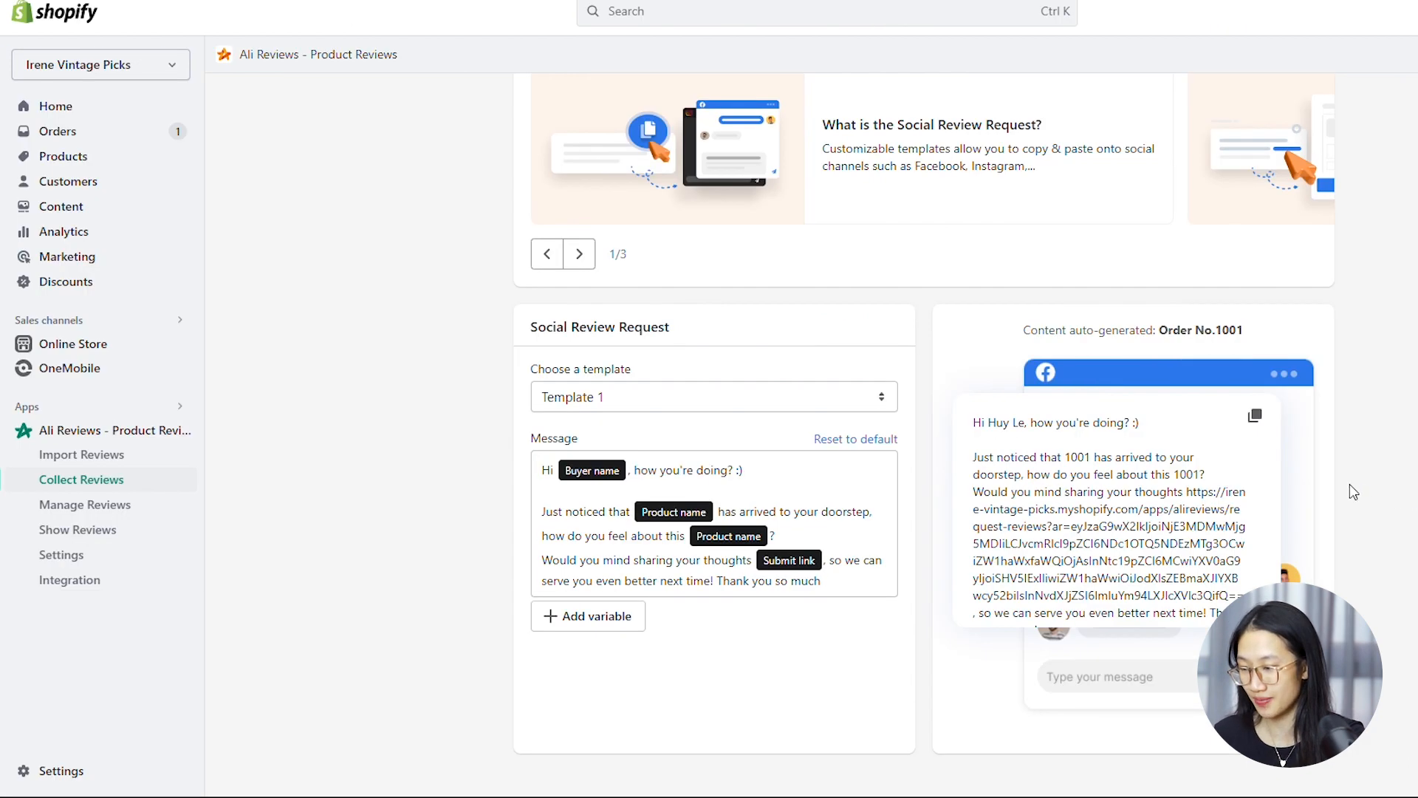
Compare the Starter, Essential, Premium and Enterprise pricing plans and their full feature list
scroll(994, 461, down, 1)
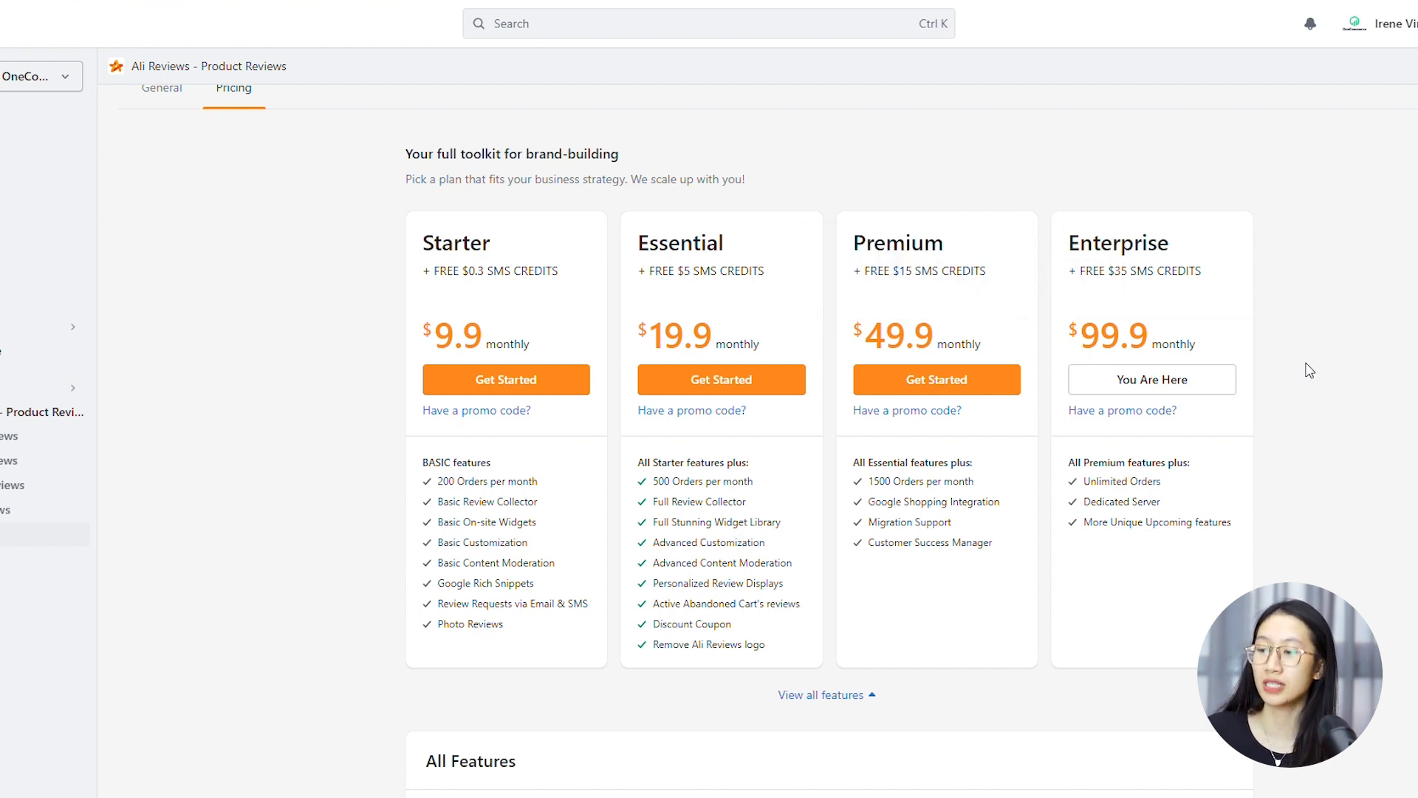
scroll(1310, 370, down, 3)
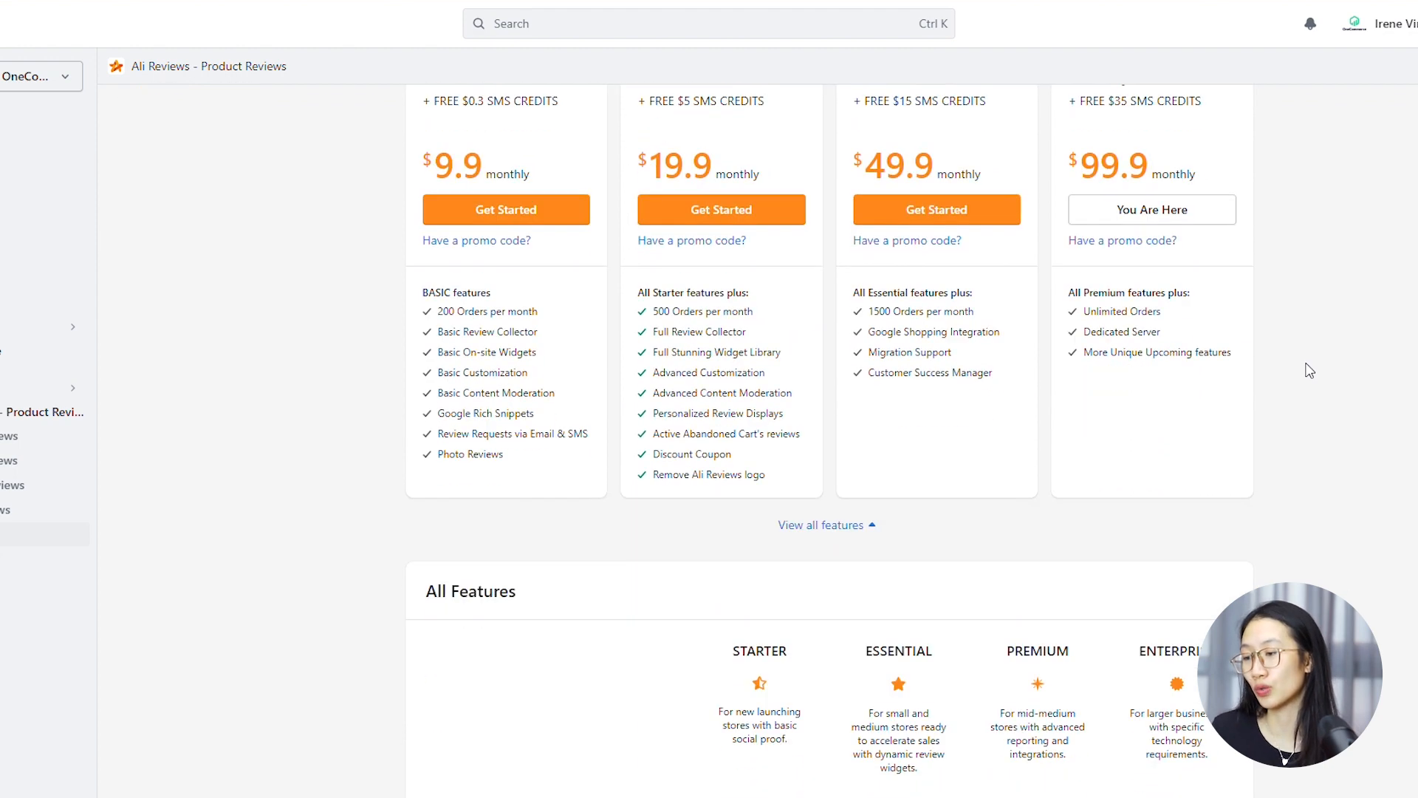
scroll(1229, 374, down, 1)
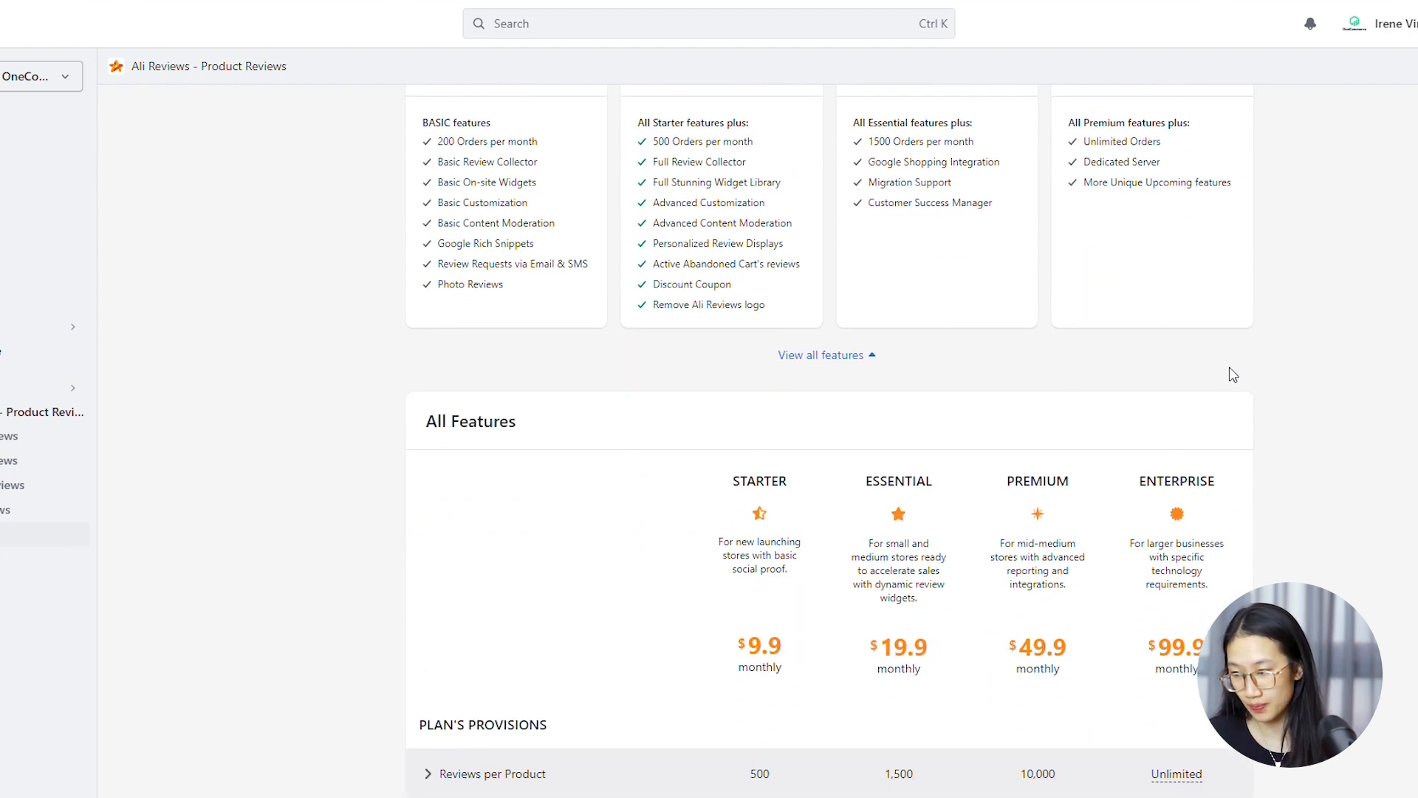
click(871, 360)
click(868, 455)
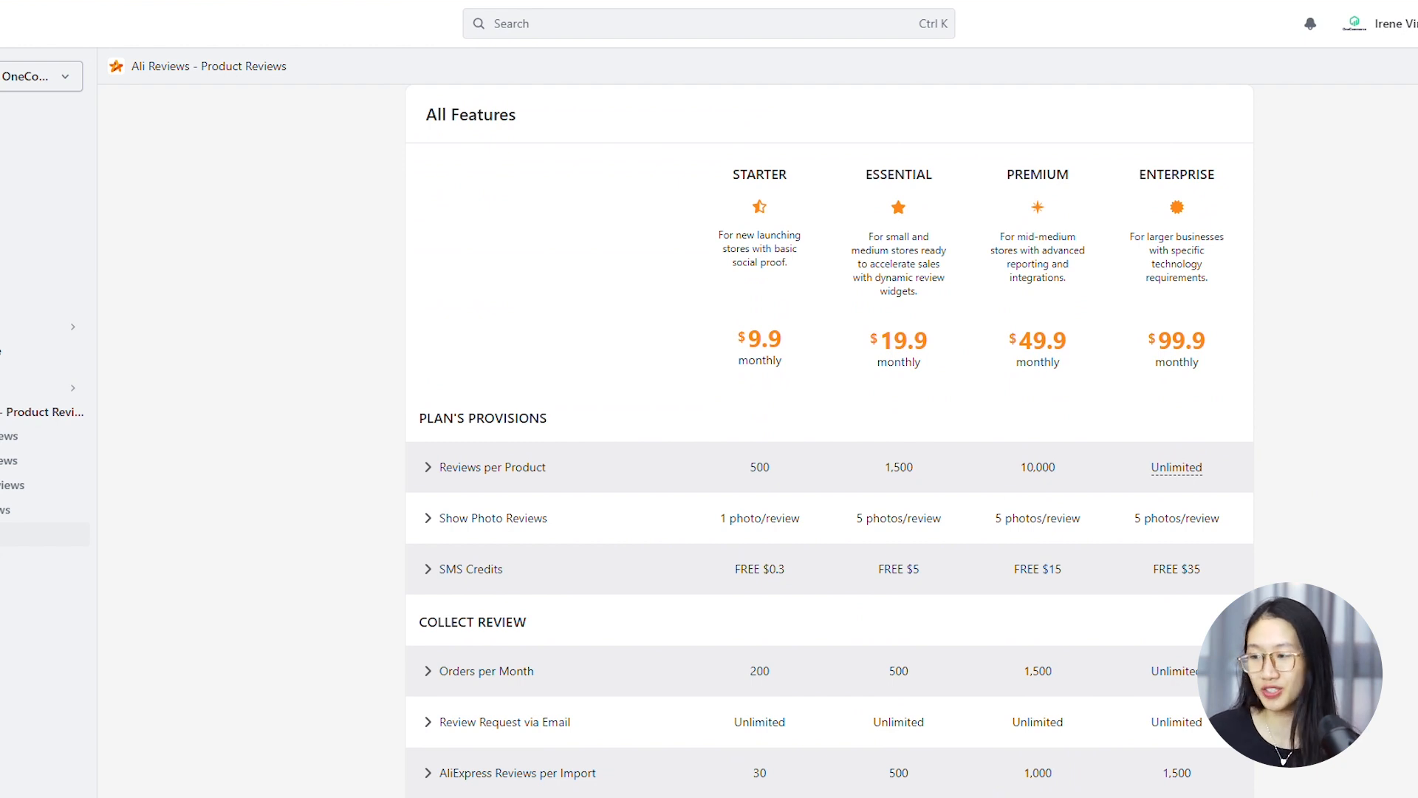
scroll(830, 442, down, 5)
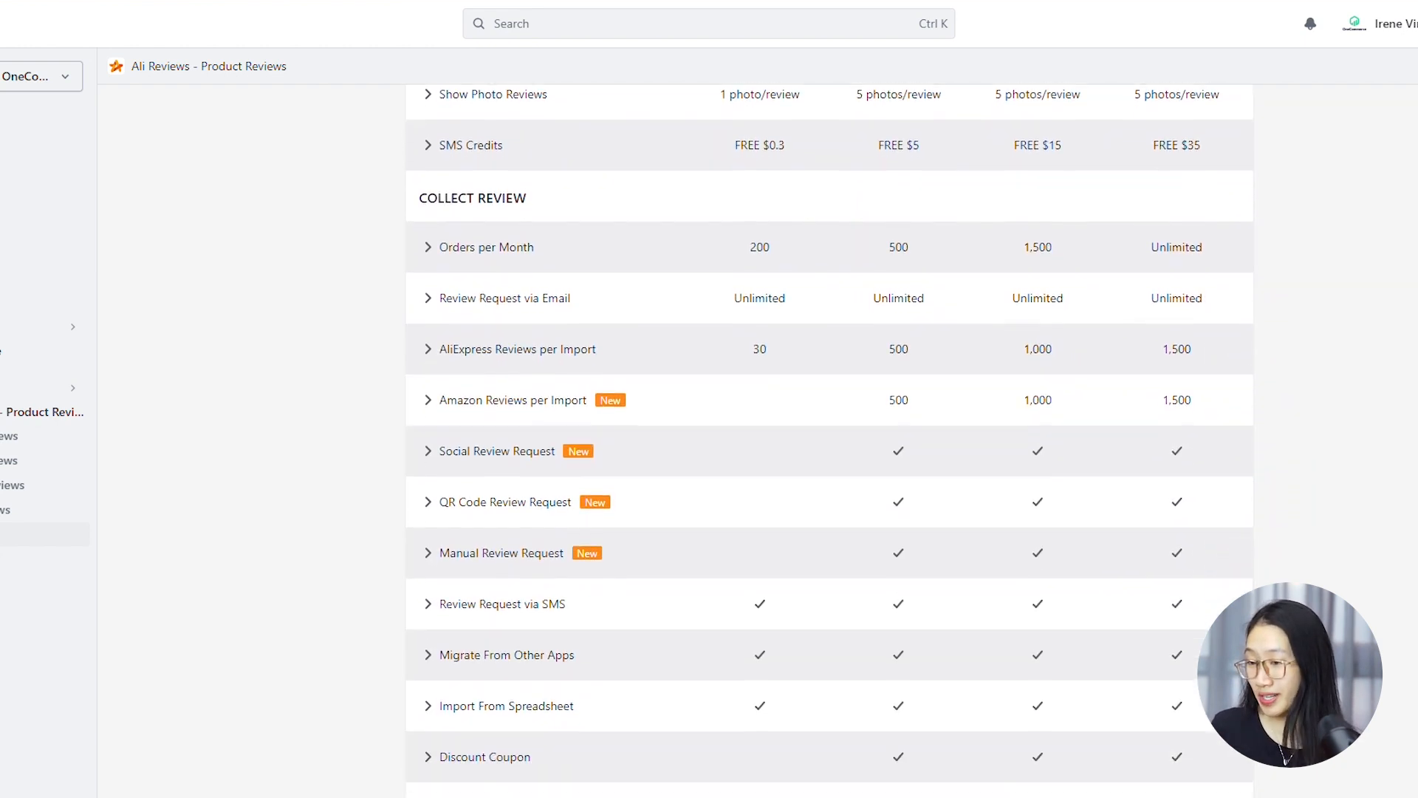
scroll(830, 441, down, 2)
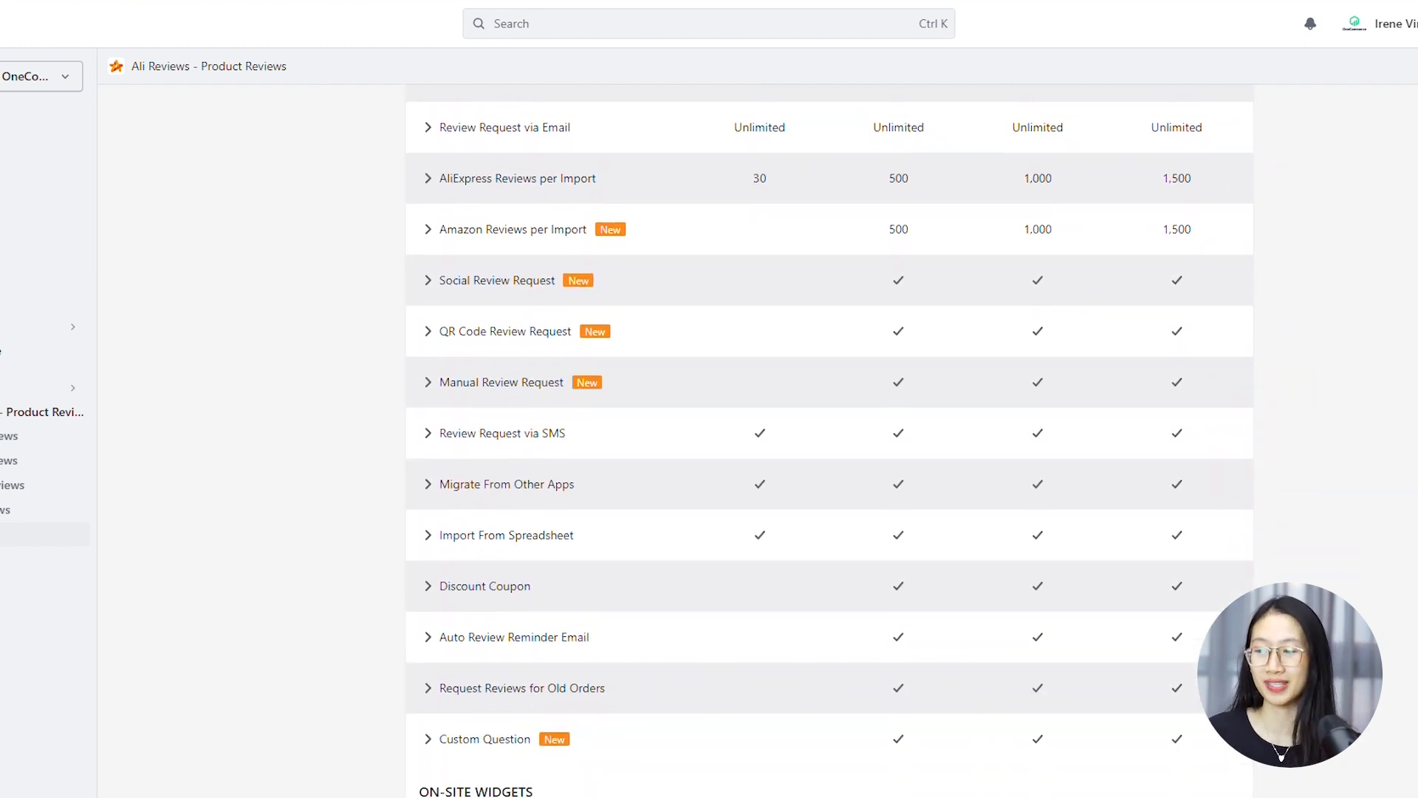
scroll(830, 442, down, 2)
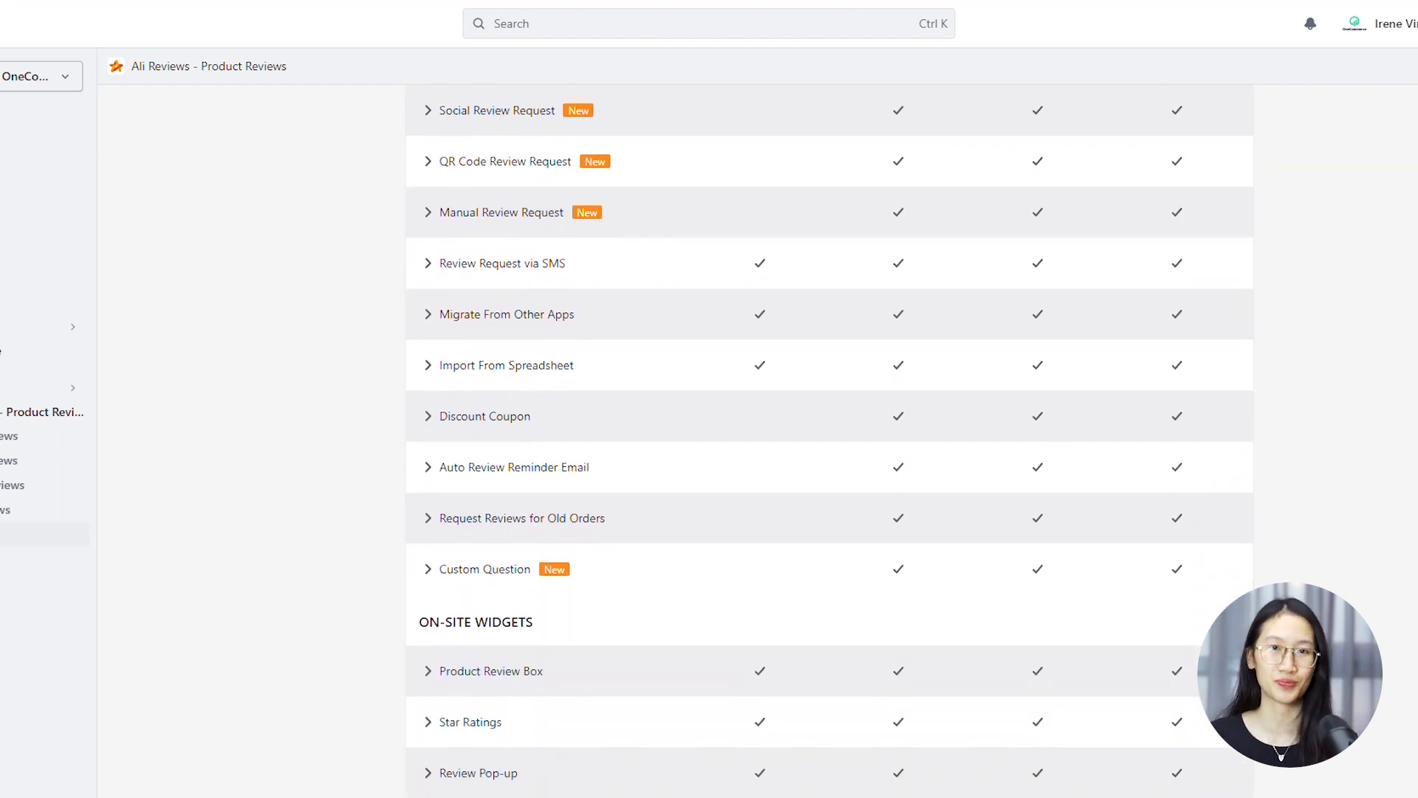
scroll(829, 441, down, 1)
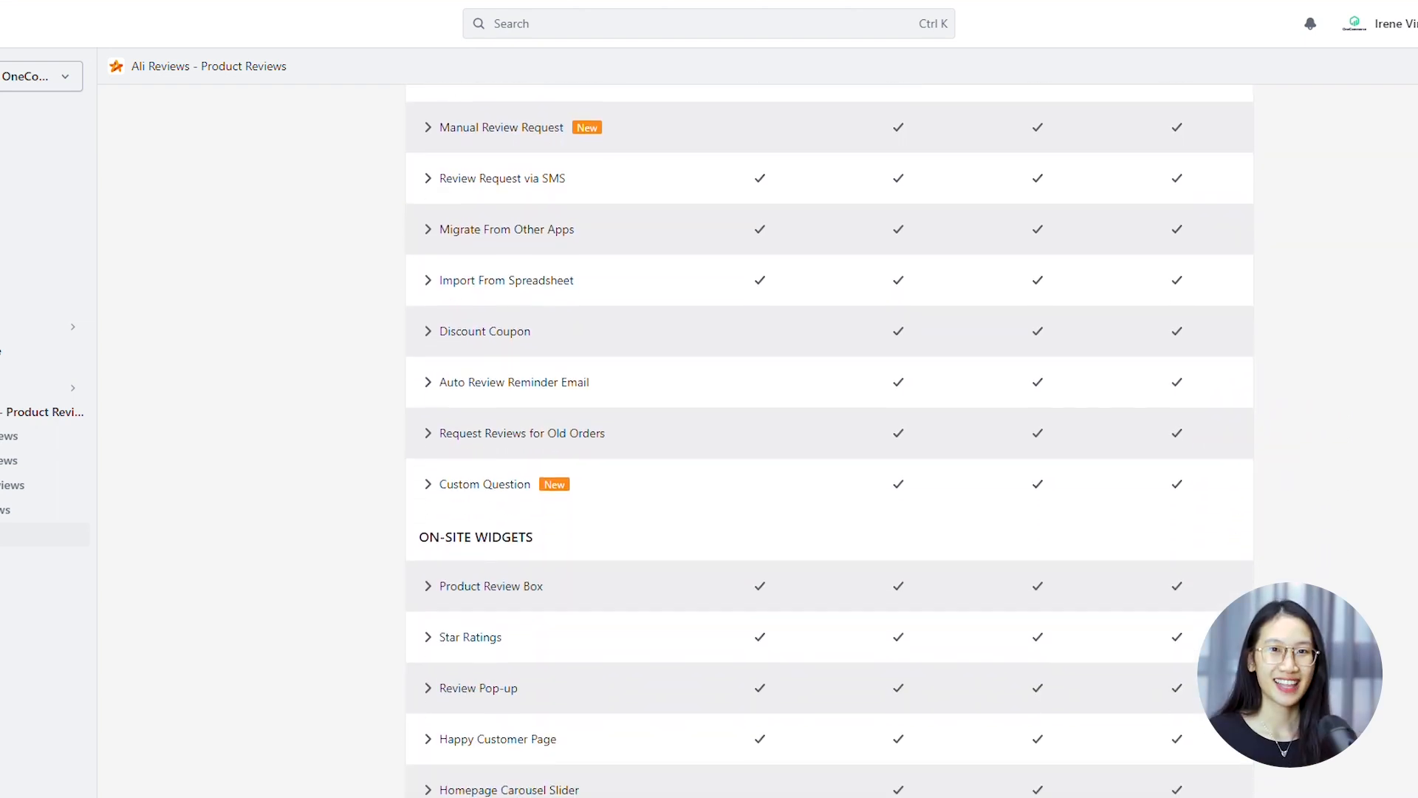